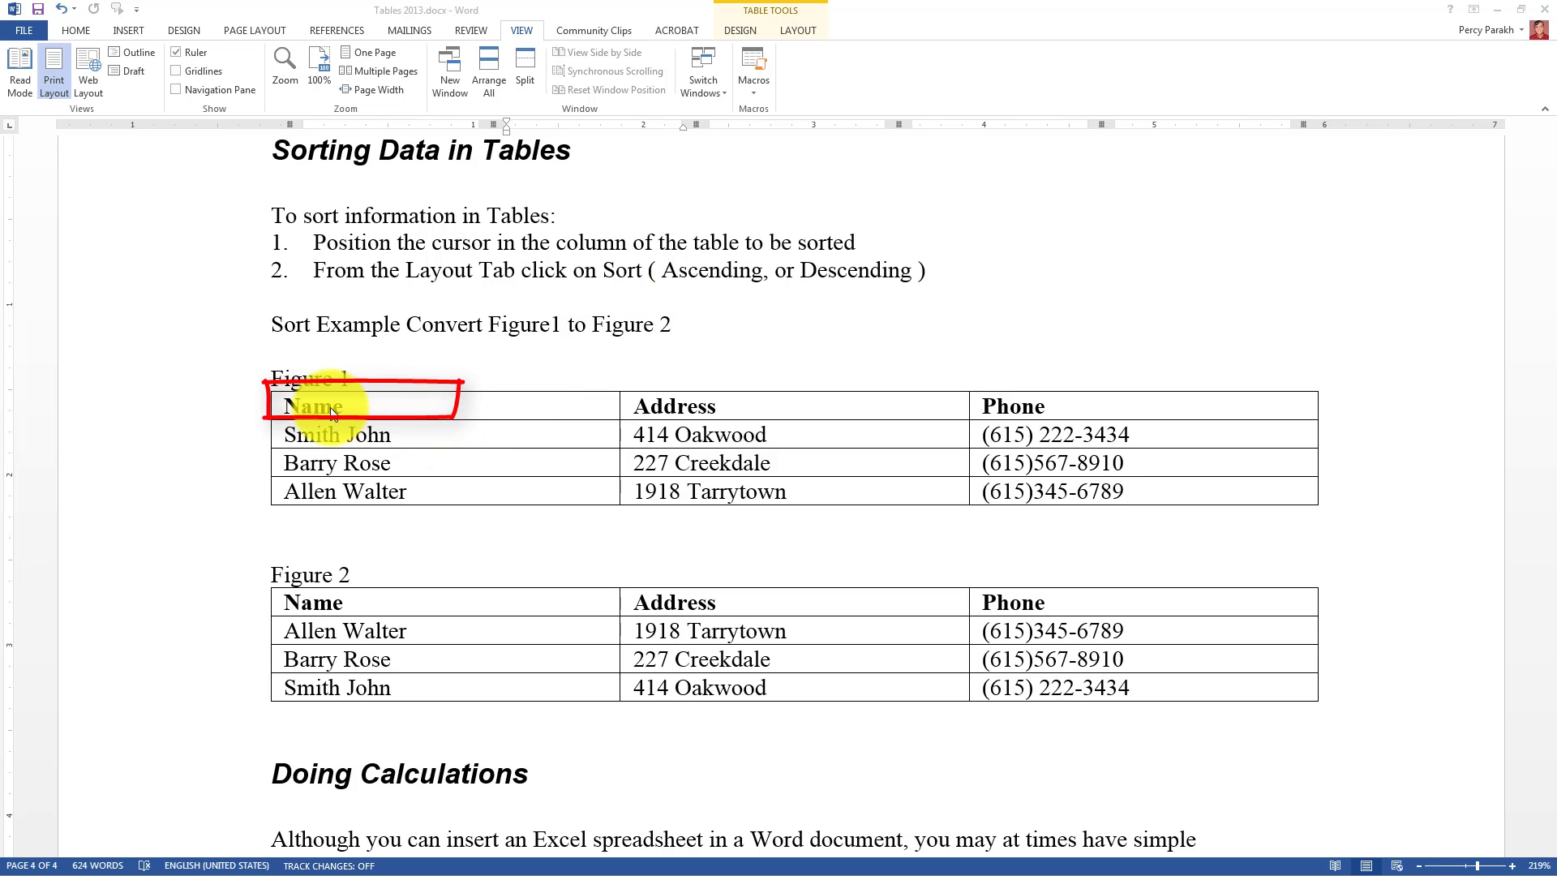
pyautogui.click(286, 409)
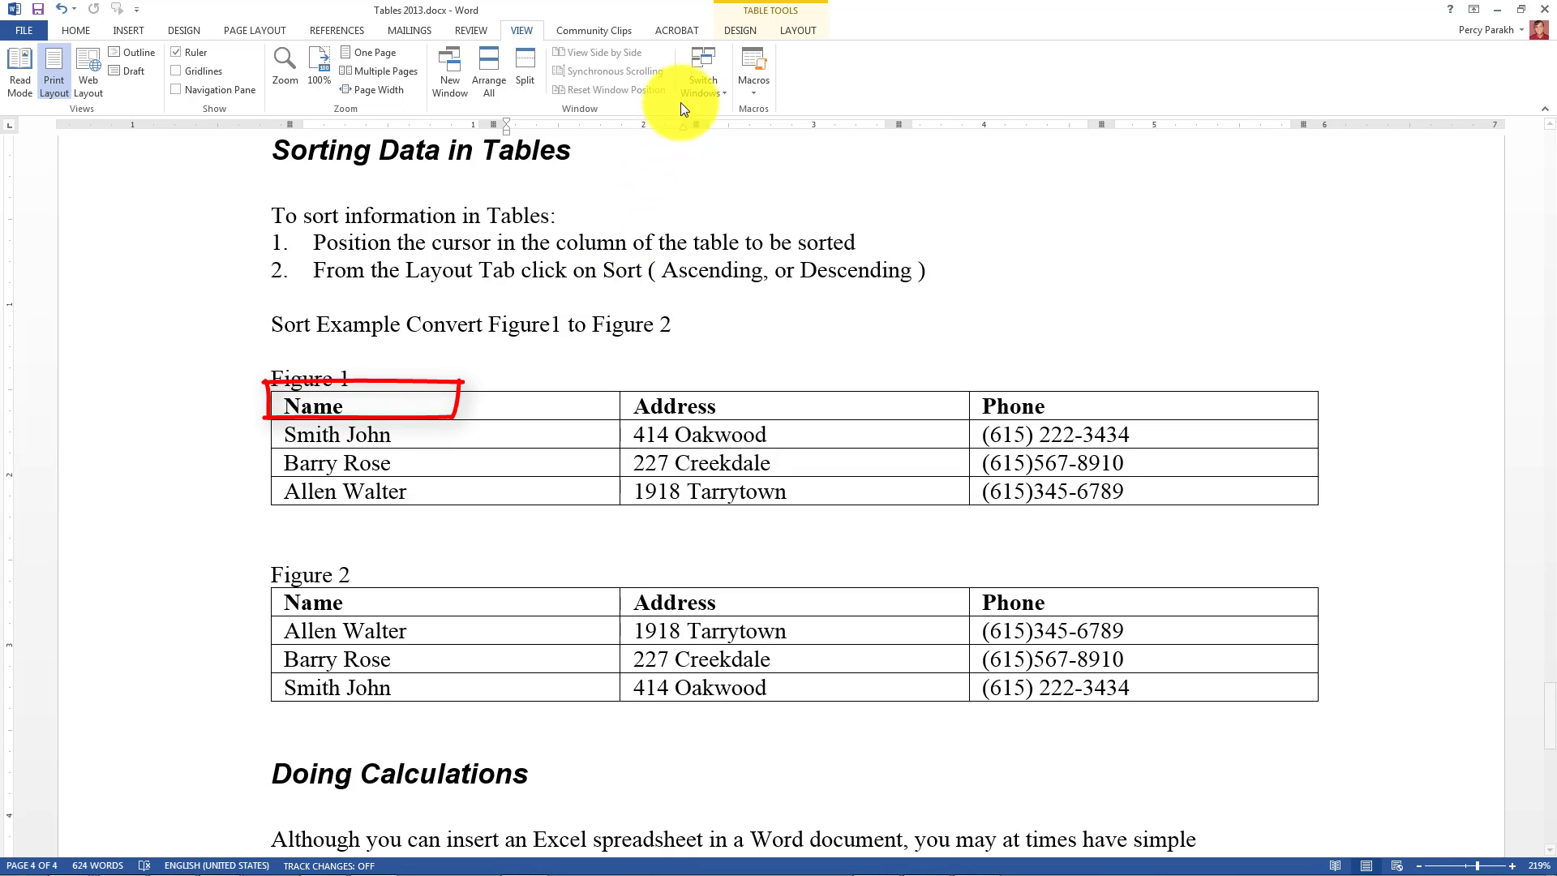
pyautogui.click(802, 31)
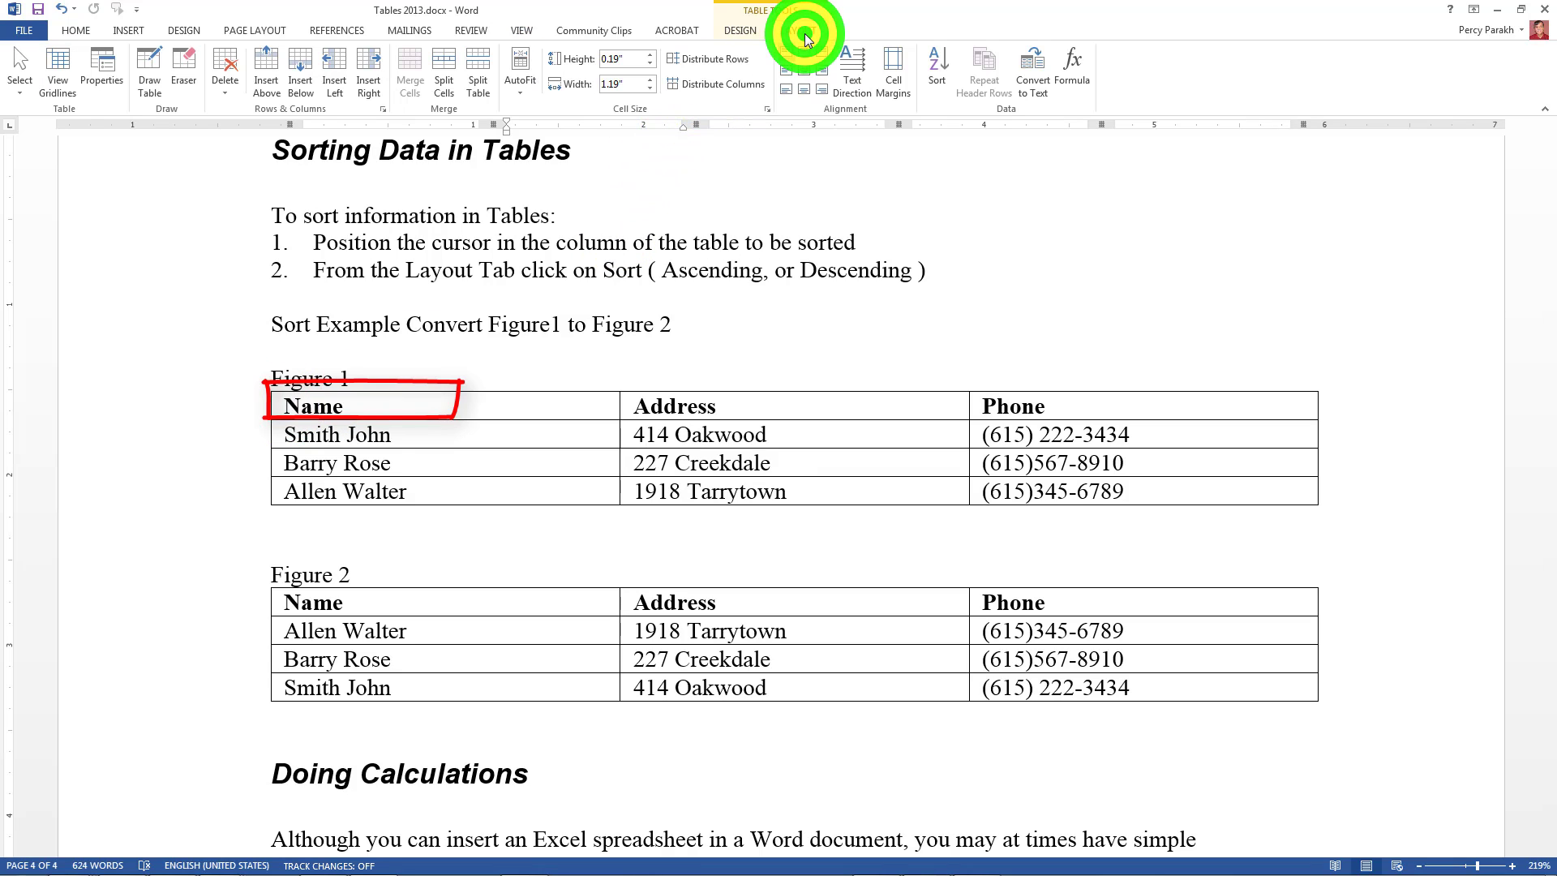
pyautogui.click(937, 66)
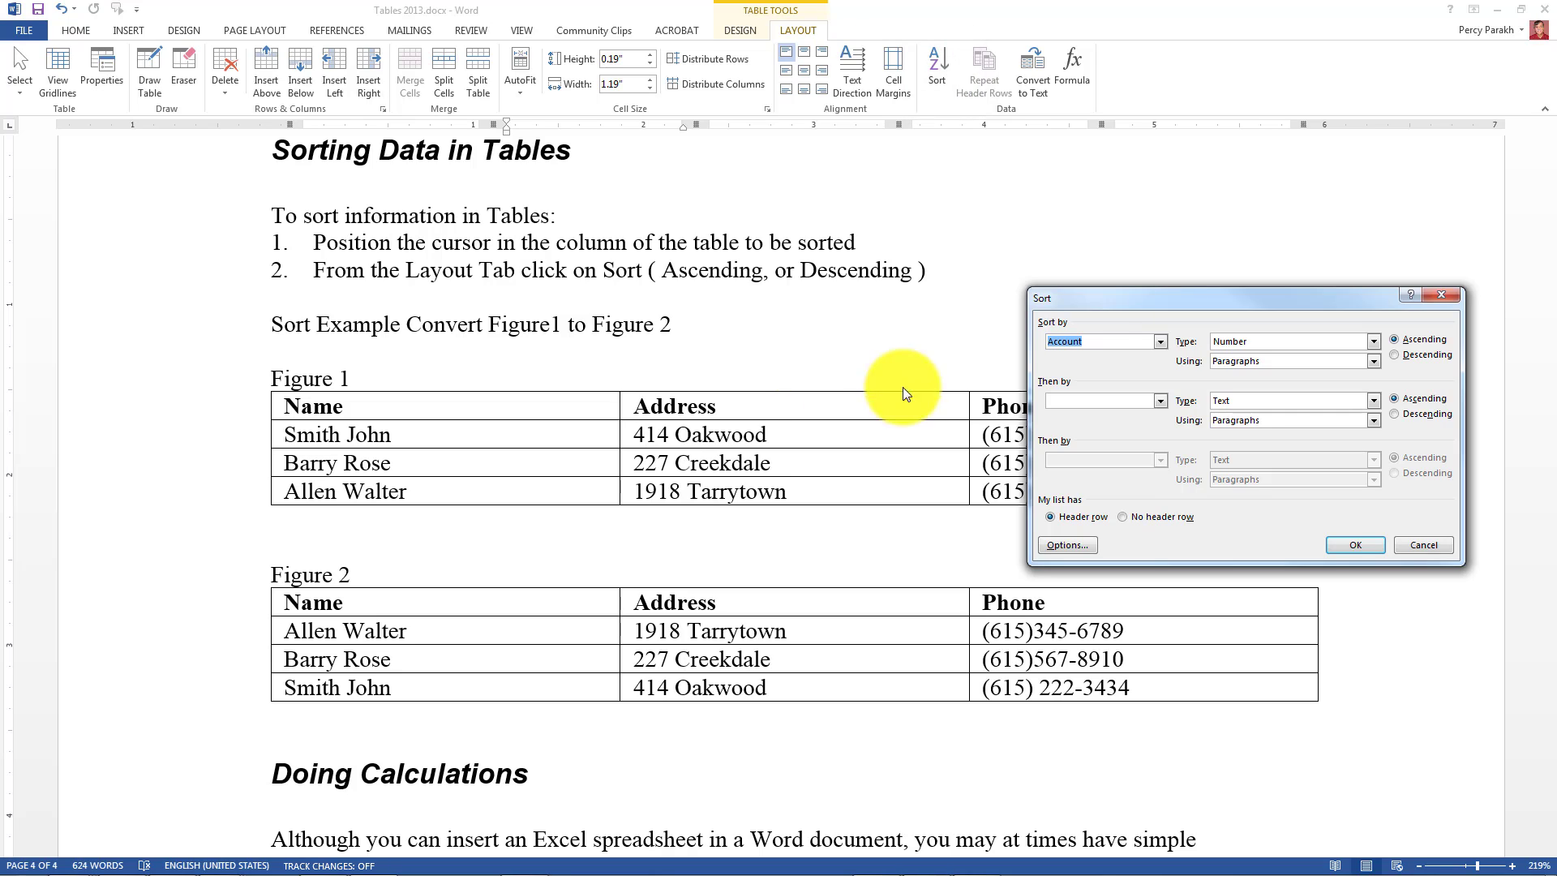
pyautogui.click(1161, 342)
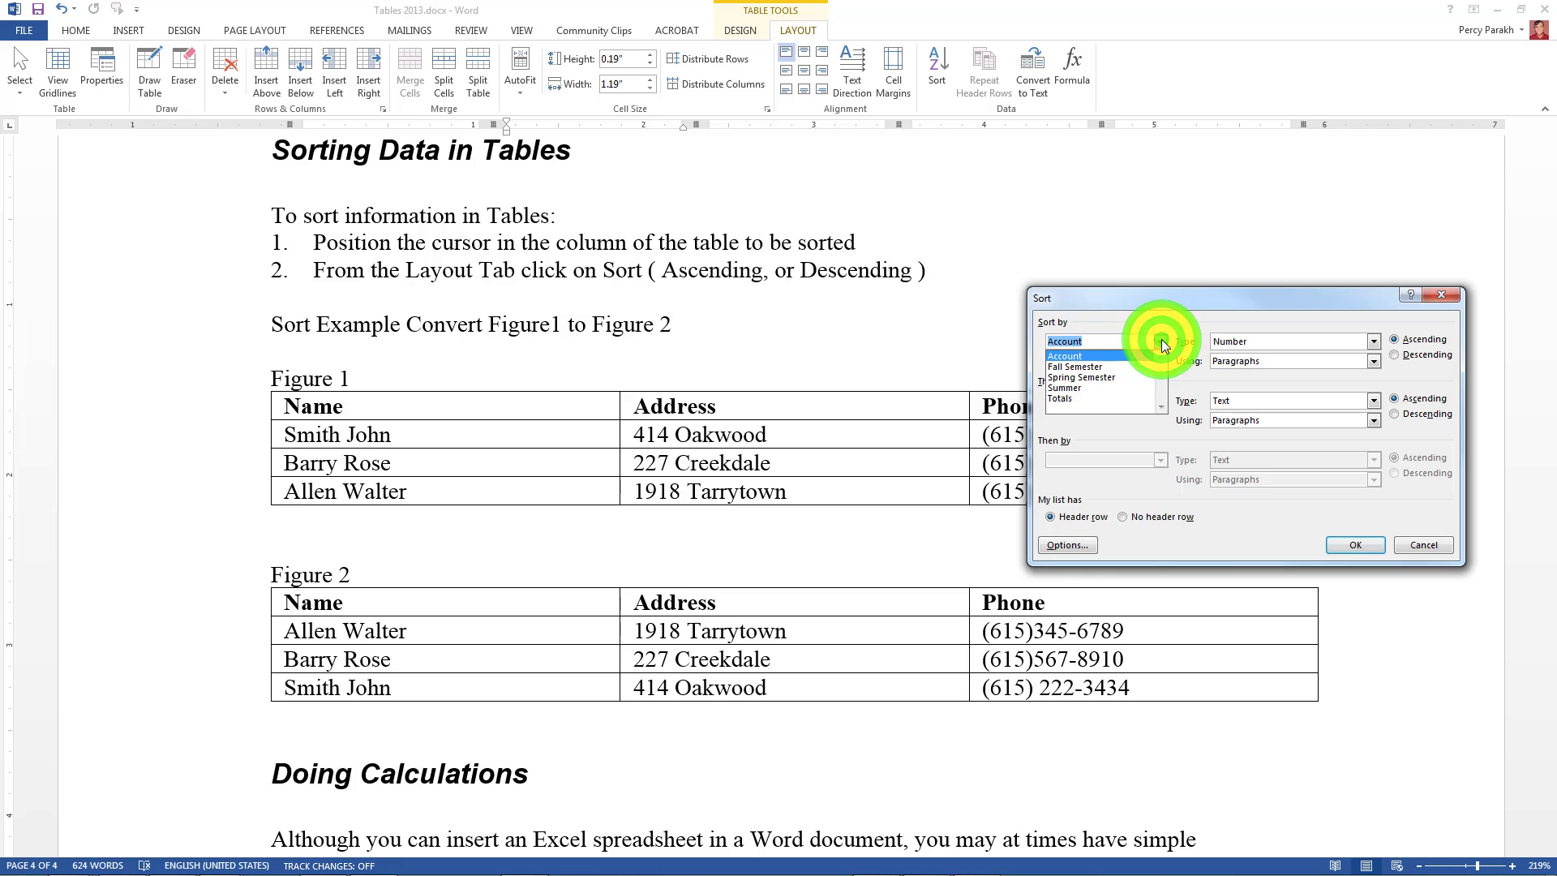
pyautogui.click(1437, 542)
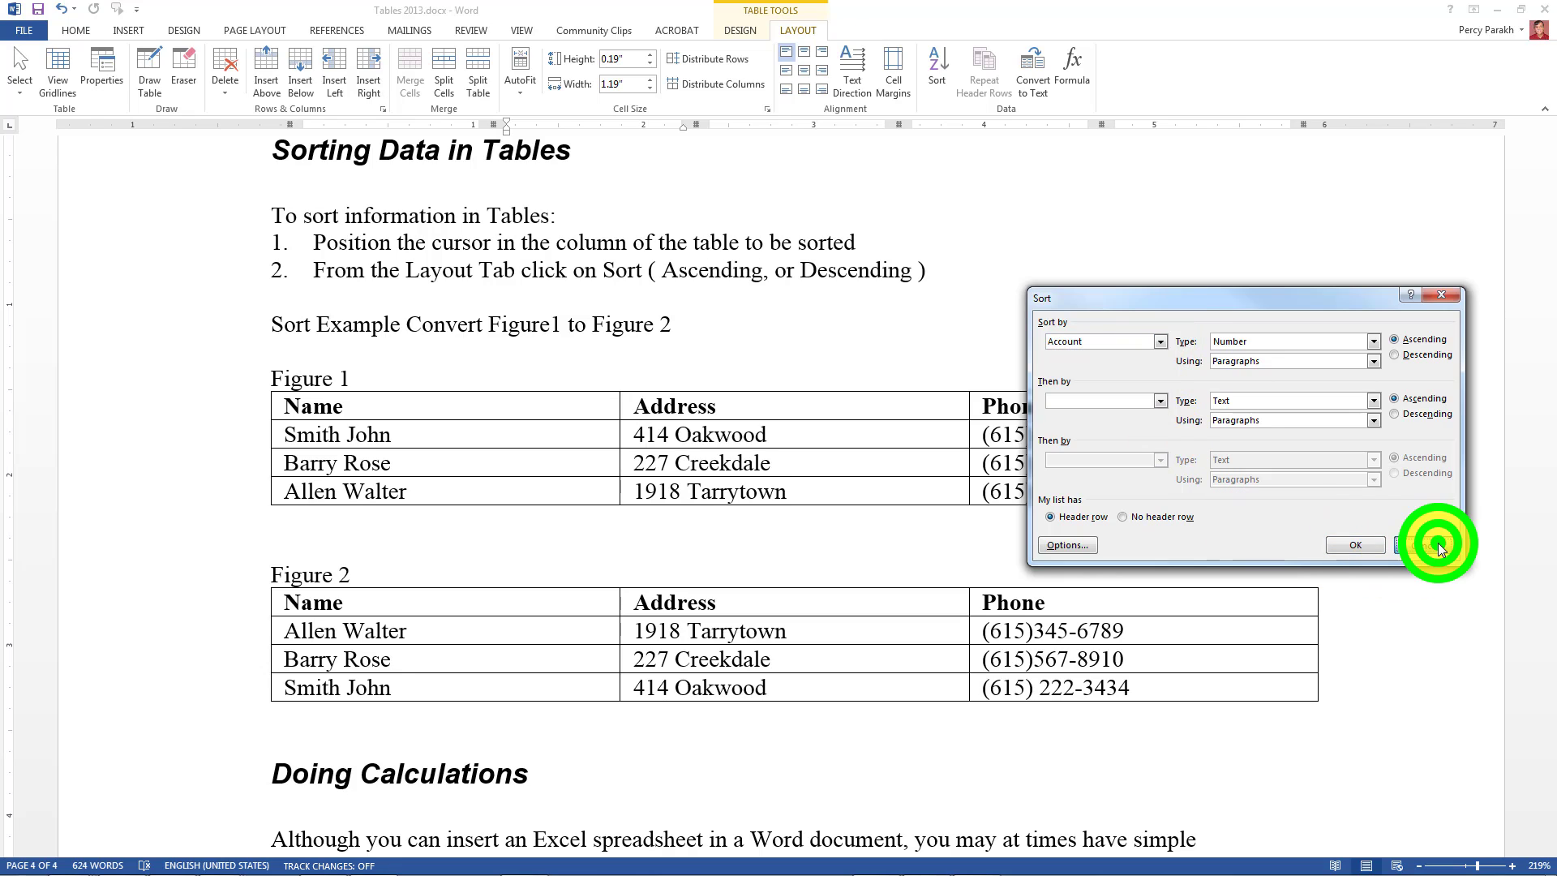
# - Sort the Figure 1 table by the Name column in ascending text order, treating the first row as a header
pyautogui.doubleClick(334, 405)
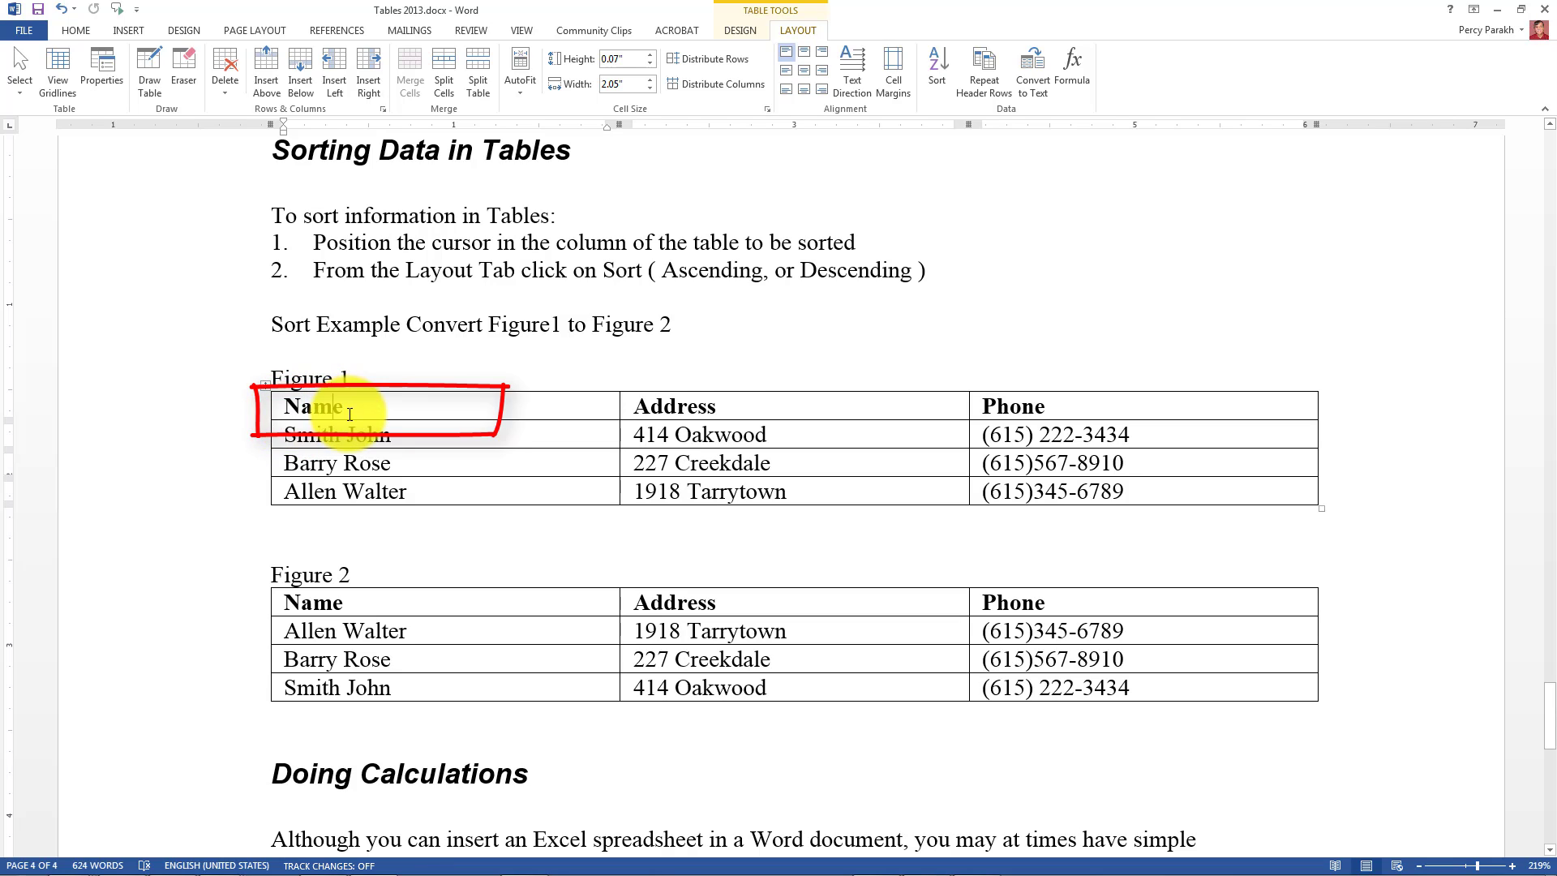
pyautogui.click(938, 61)
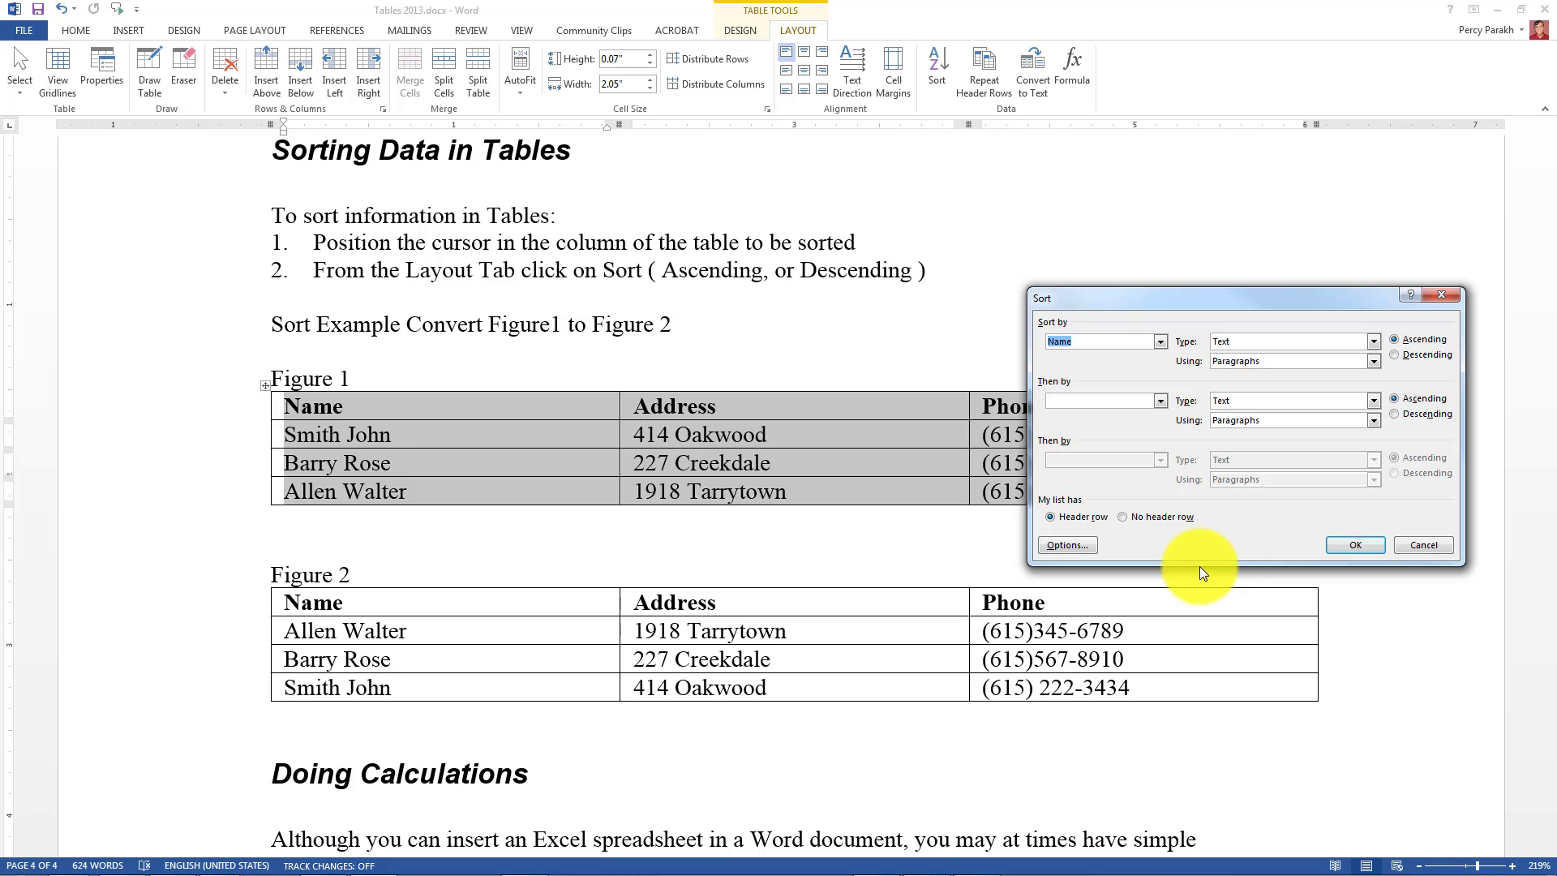
pyautogui.click(1355, 545)
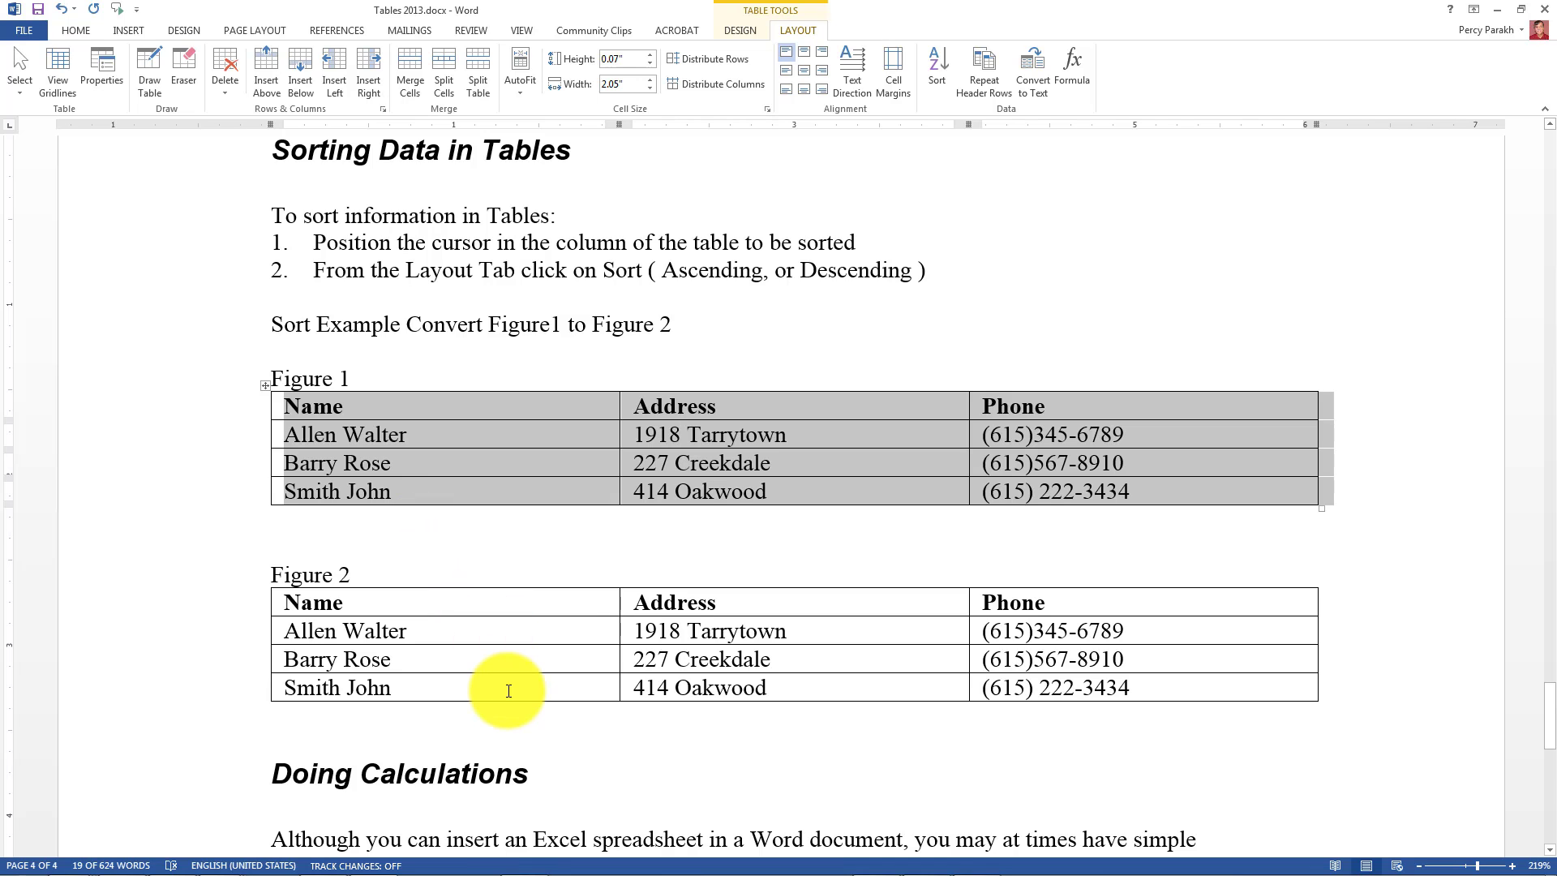
# - In the calculations table, set up the formula =SUM(B2:D2) for the first account row's empty Totals cell
pyautogui.scroll(-6, 508, 690)
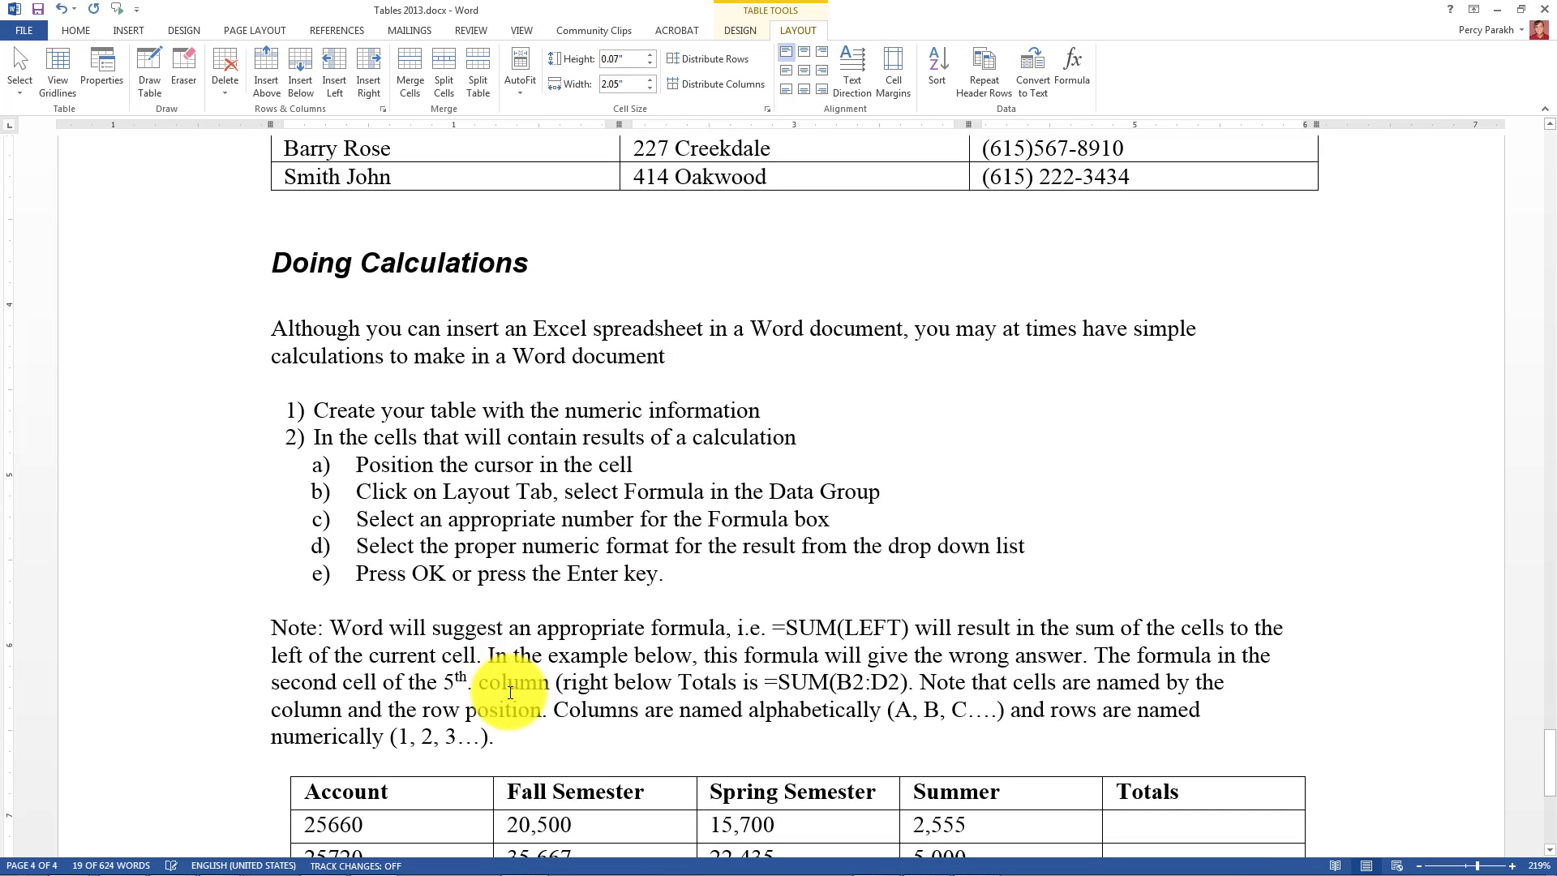
pyautogui.scroll(-3, 510, 691)
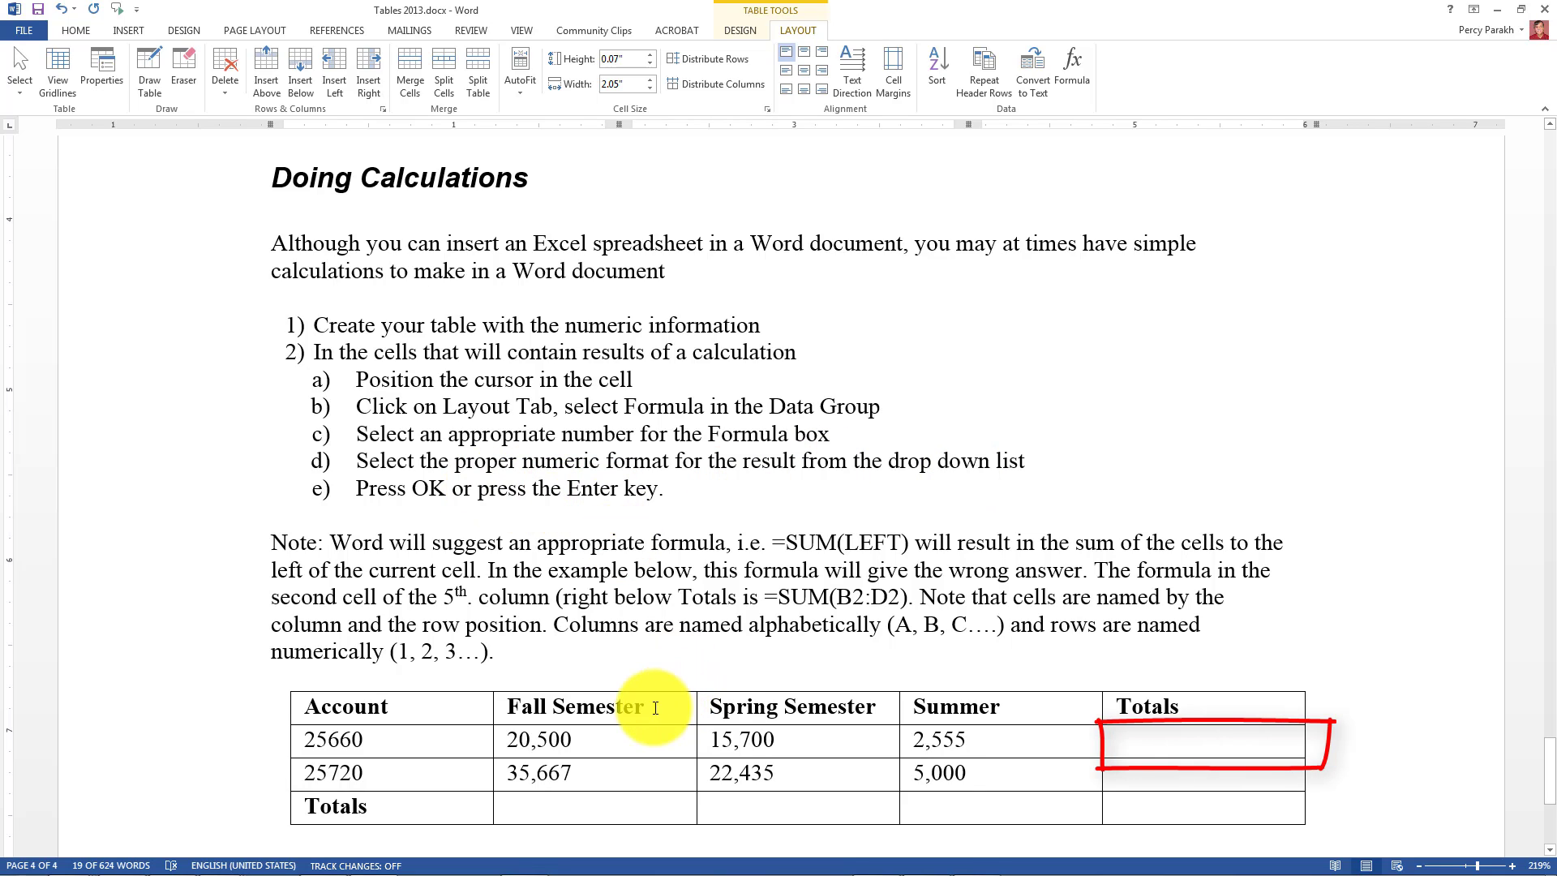
pyautogui.click(1112, 742)
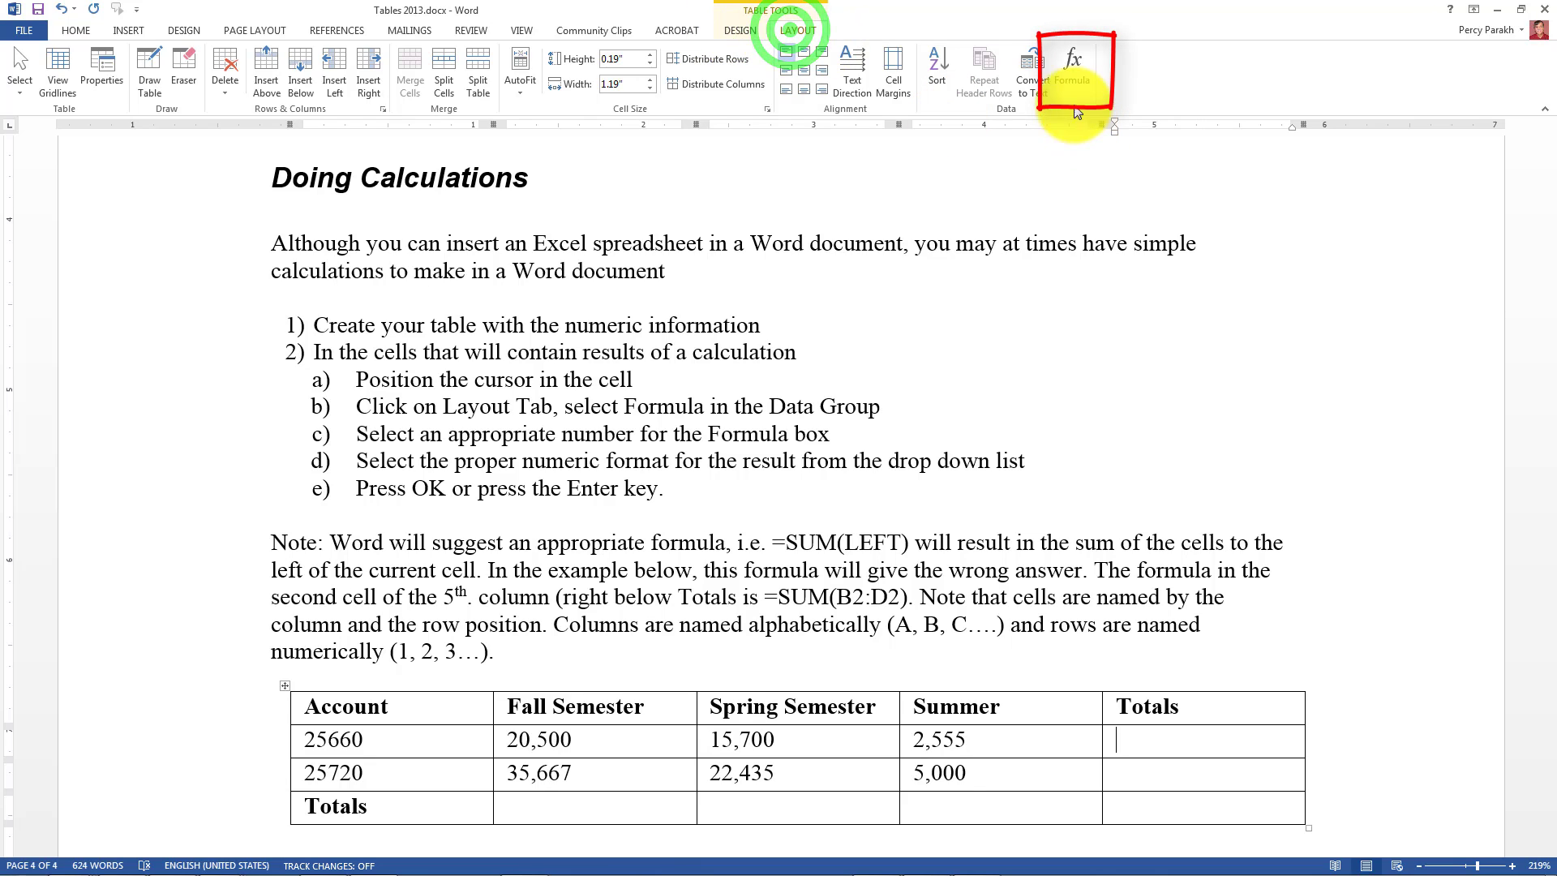
pyautogui.click(1065, 66)
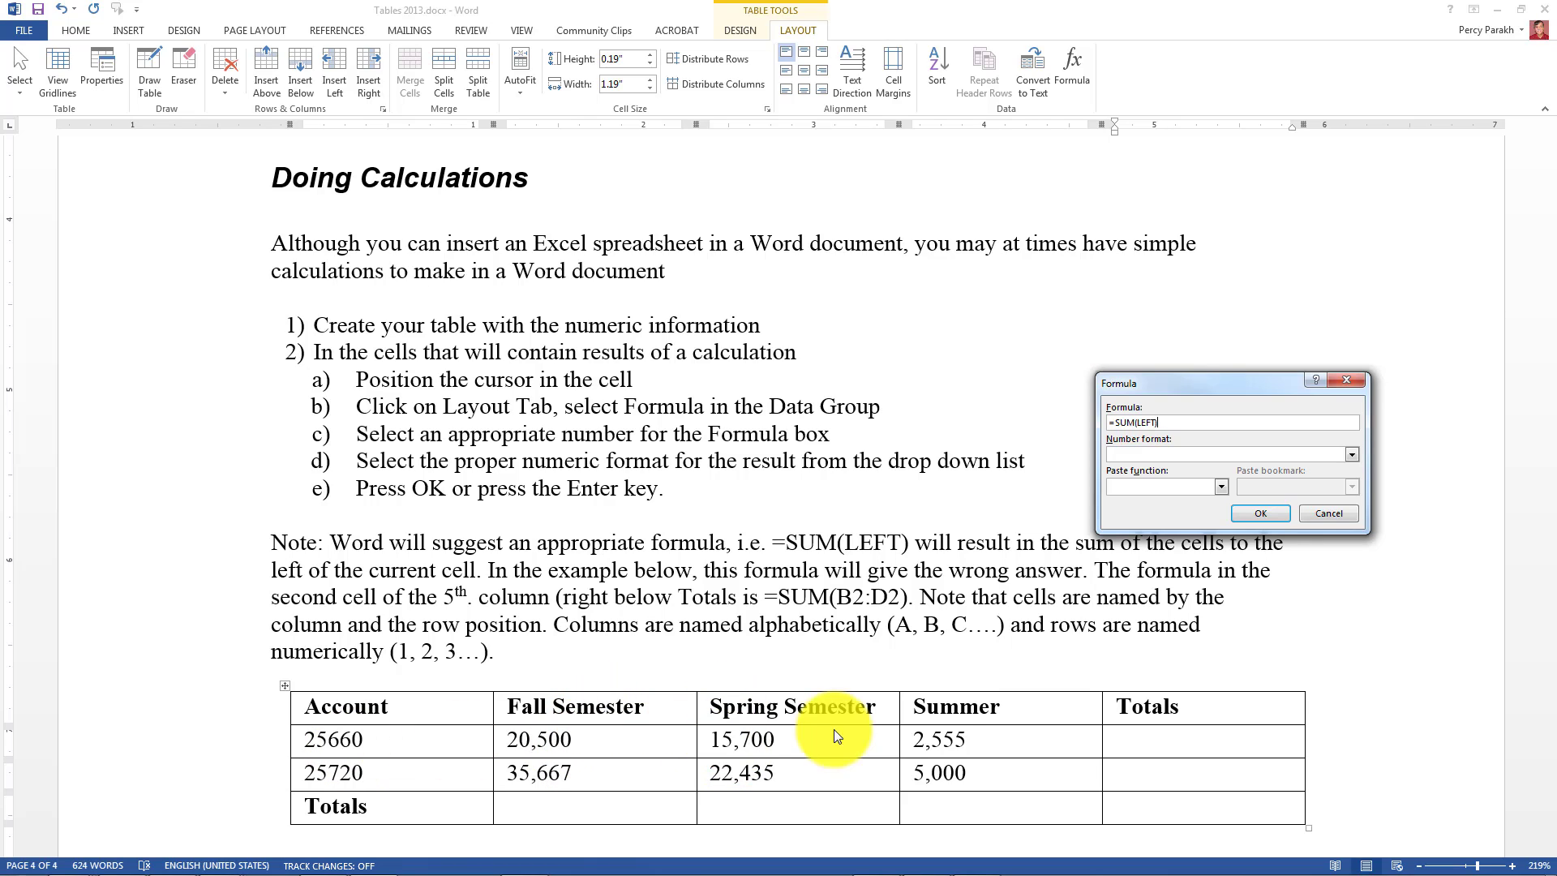
pyautogui.click(1137, 423)
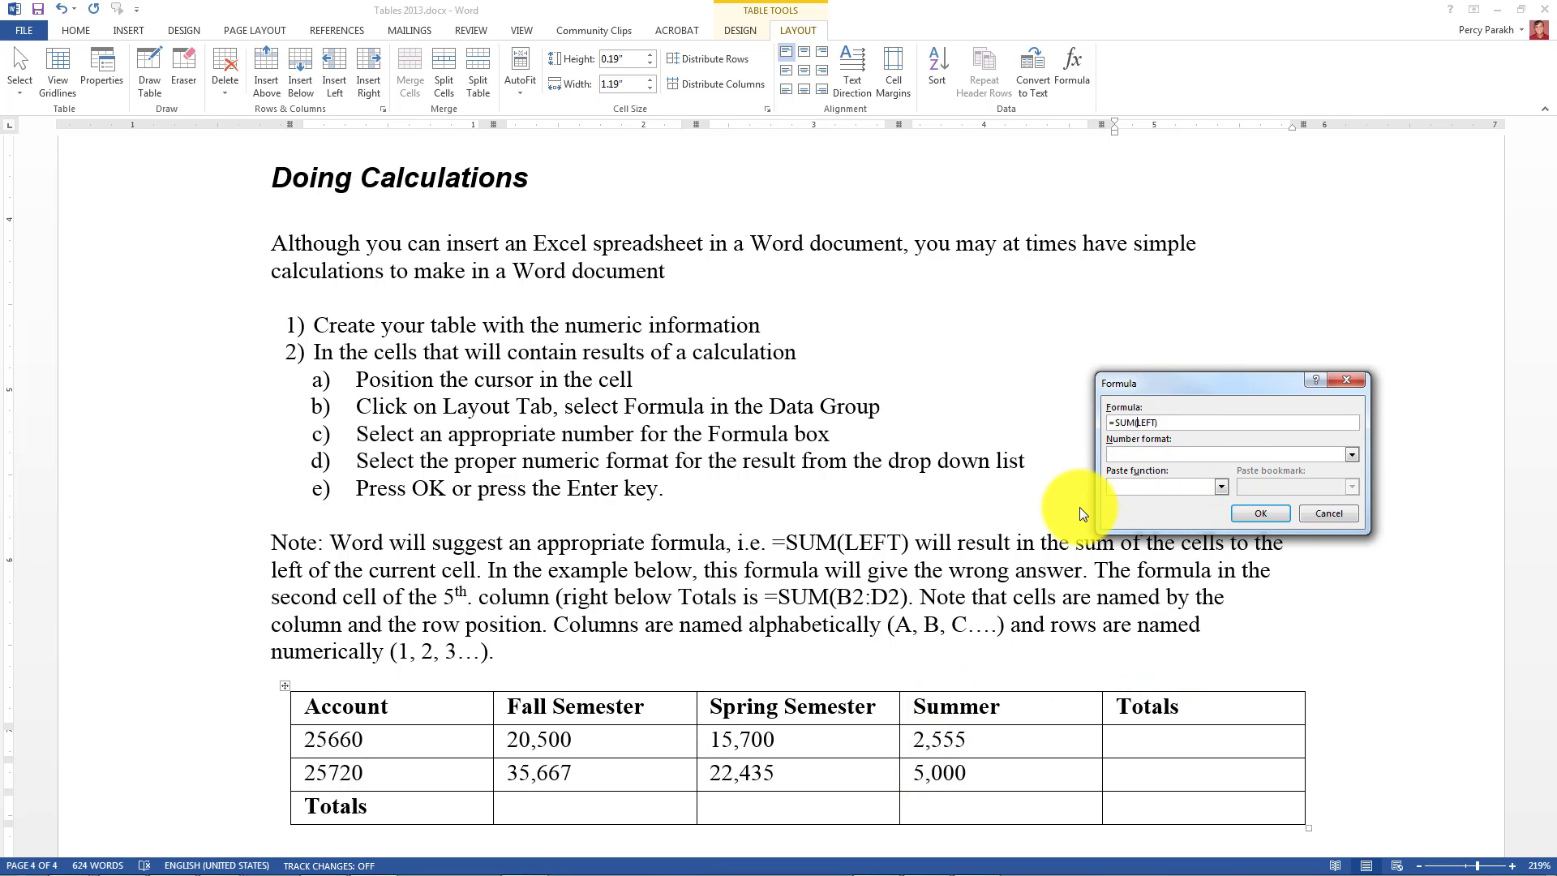
pyautogui.press('Delete')
pyautogui.press('Delete')
pyautogui.press('Delete')
pyautogui.press('Delete')
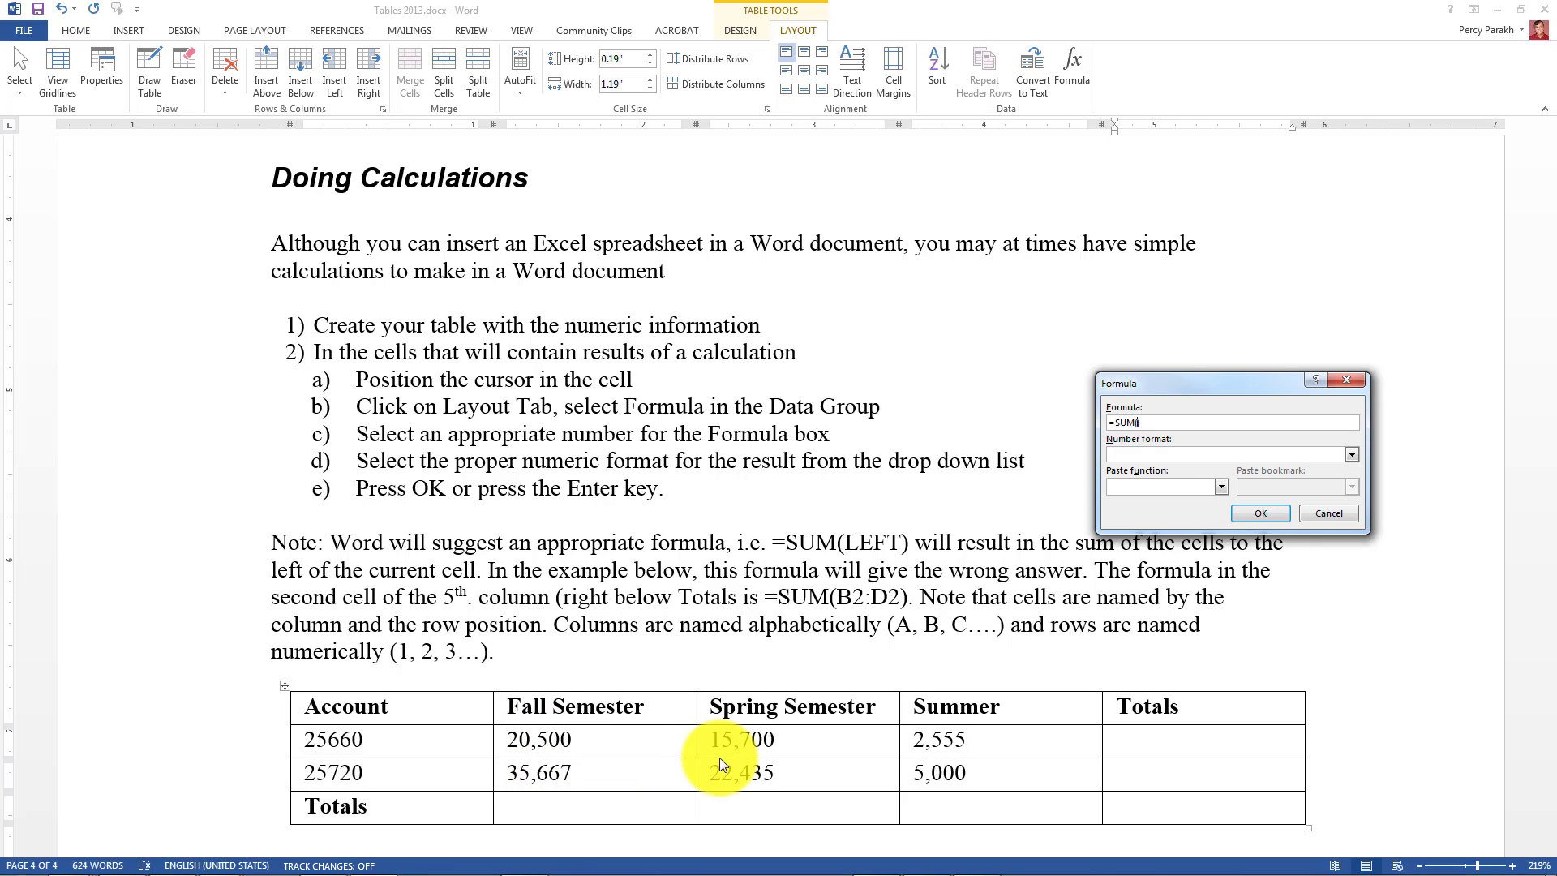
pyautogui.write('B2:')
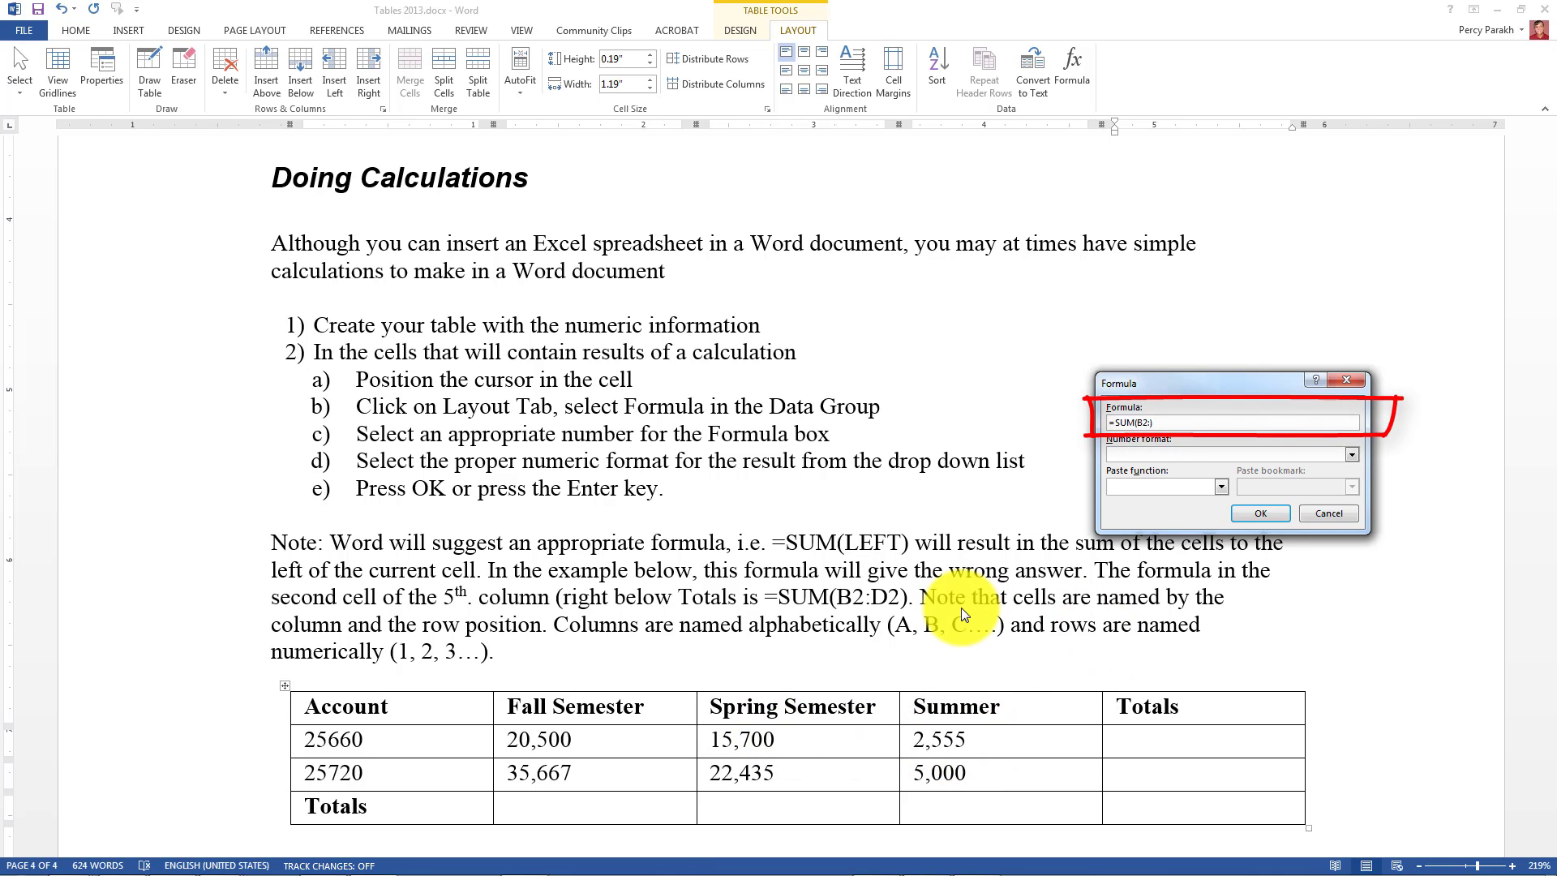
pyautogui.write('D2')
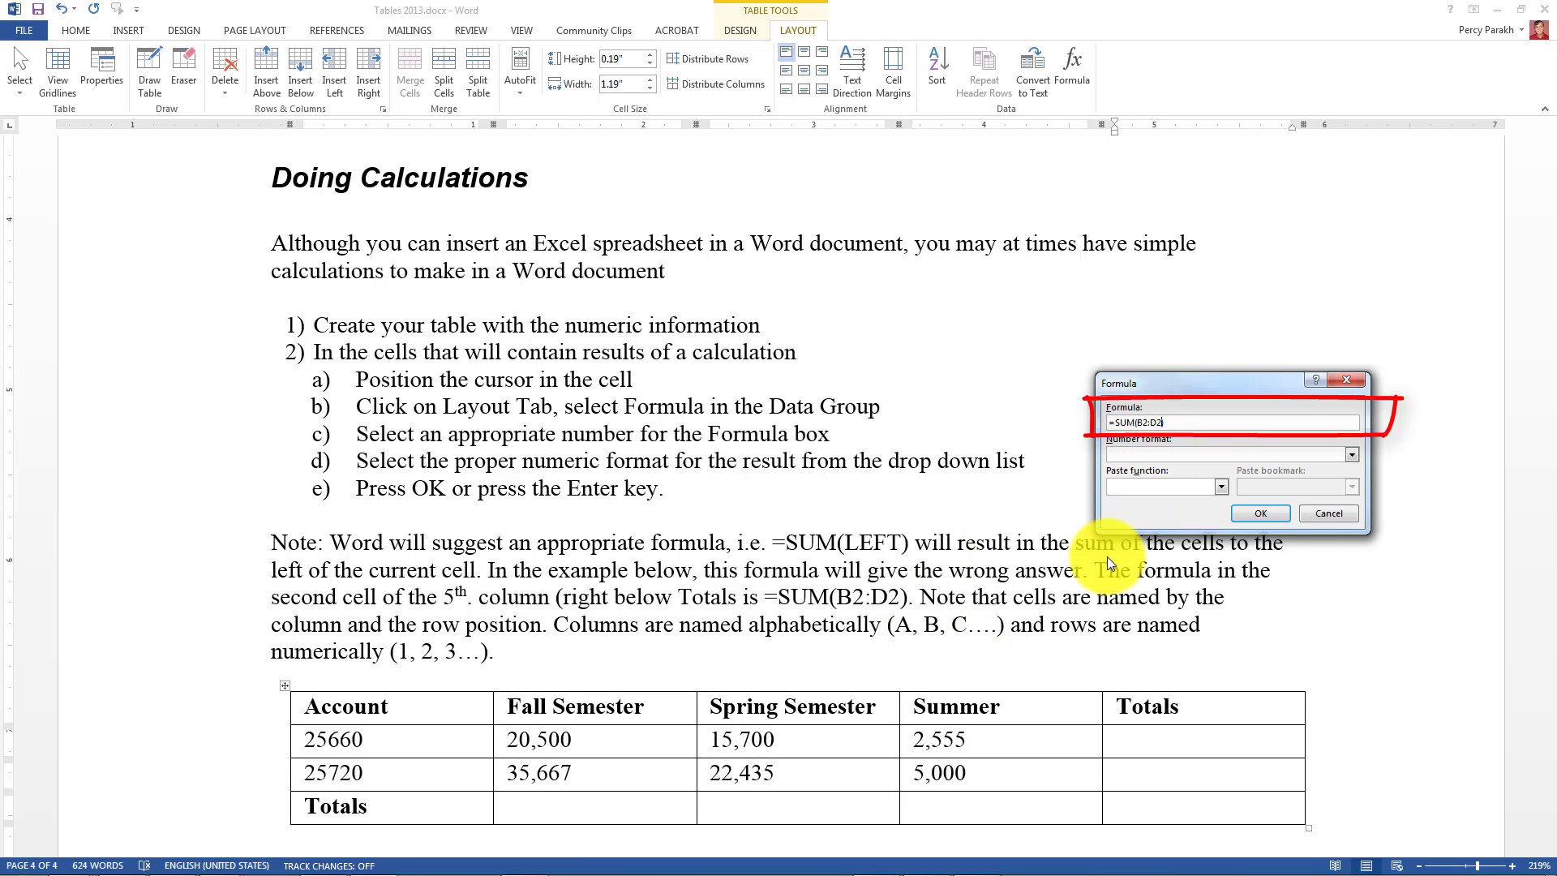
pyautogui.write(')')
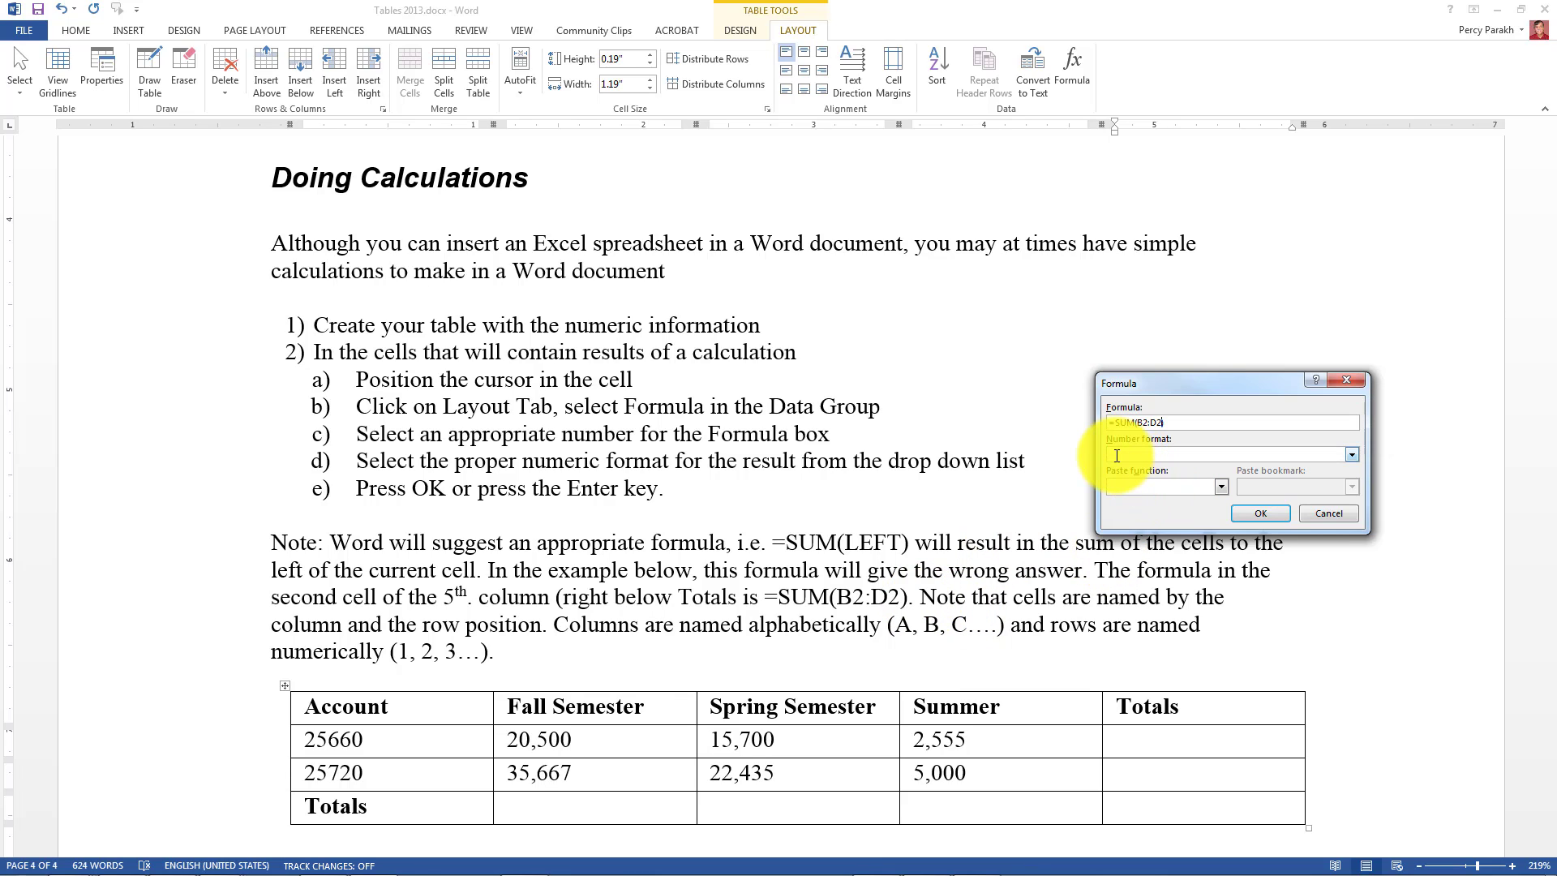
# - Give the formula the number format $#,##0.00;($#,##0.00) and insert it into the cell
pyautogui.click(1351, 455)
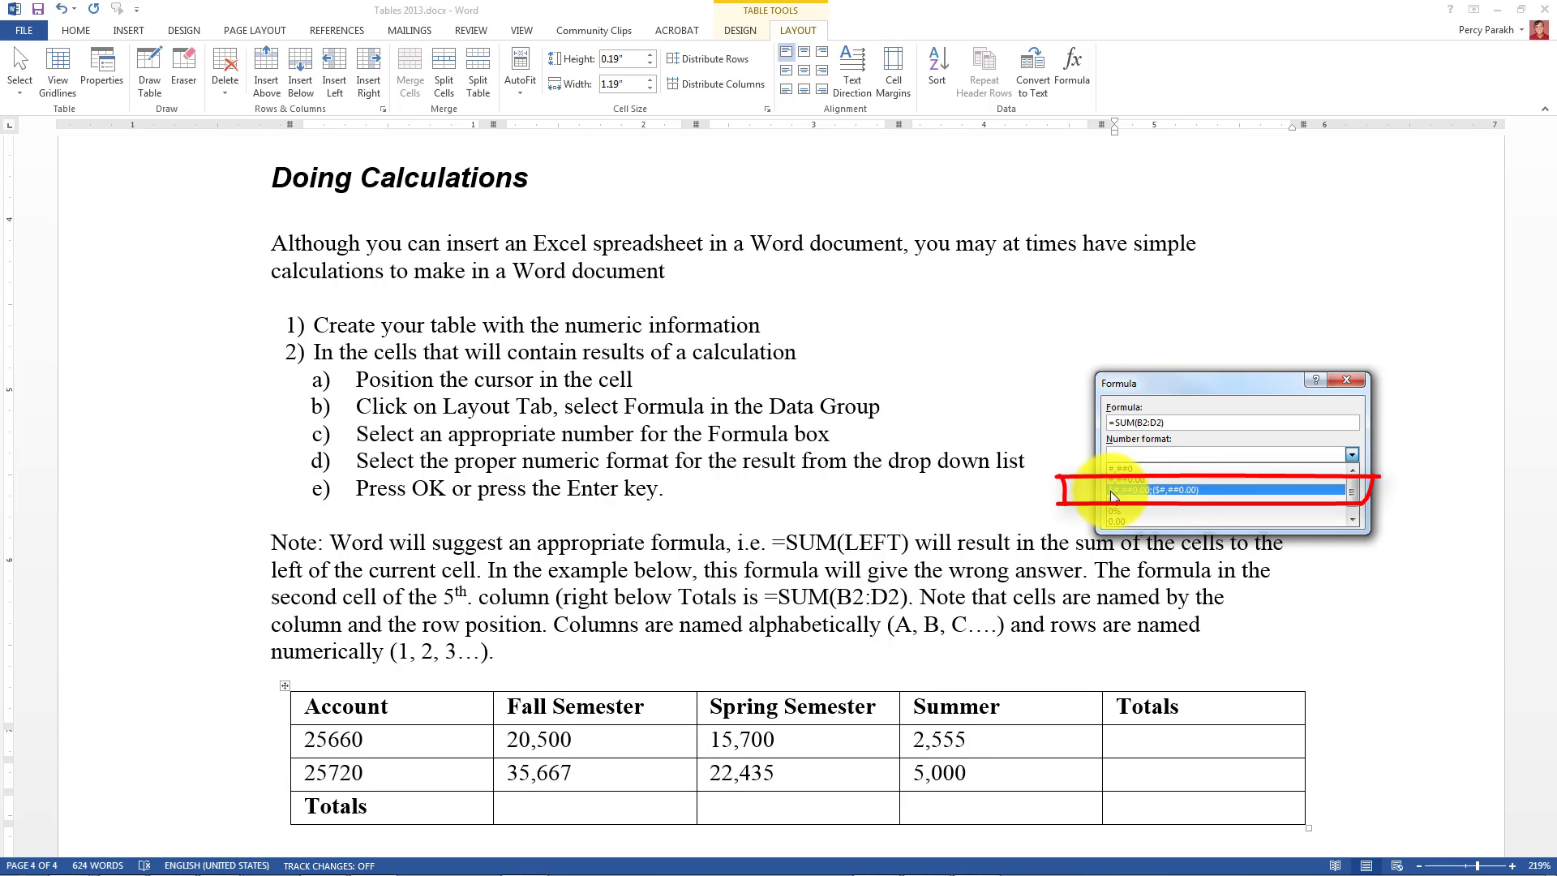
pyautogui.click(1152, 491)
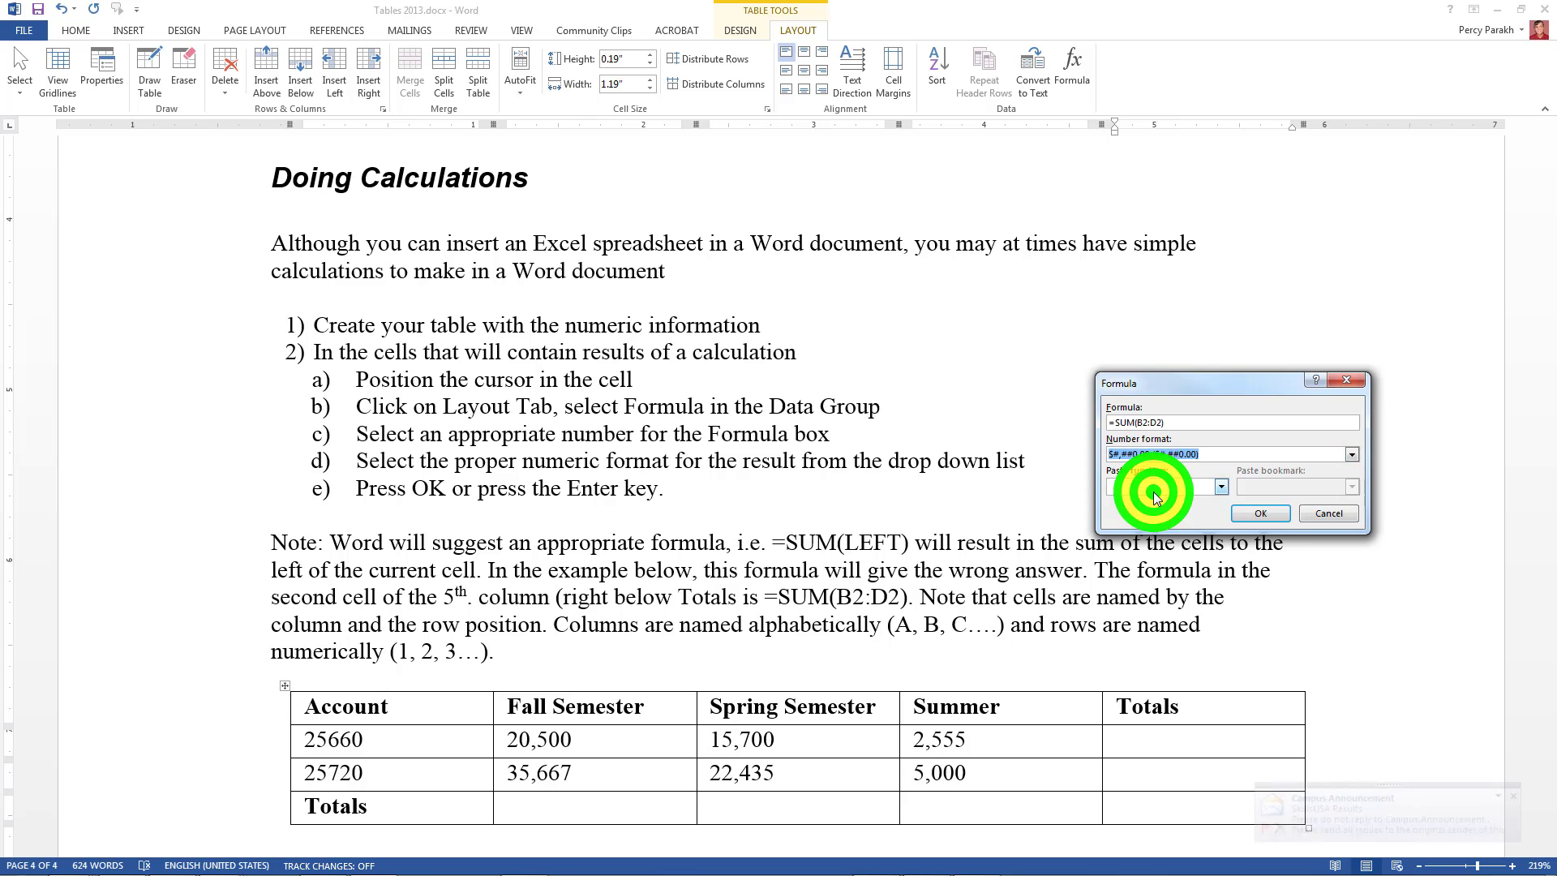
pyautogui.click(1253, 513)
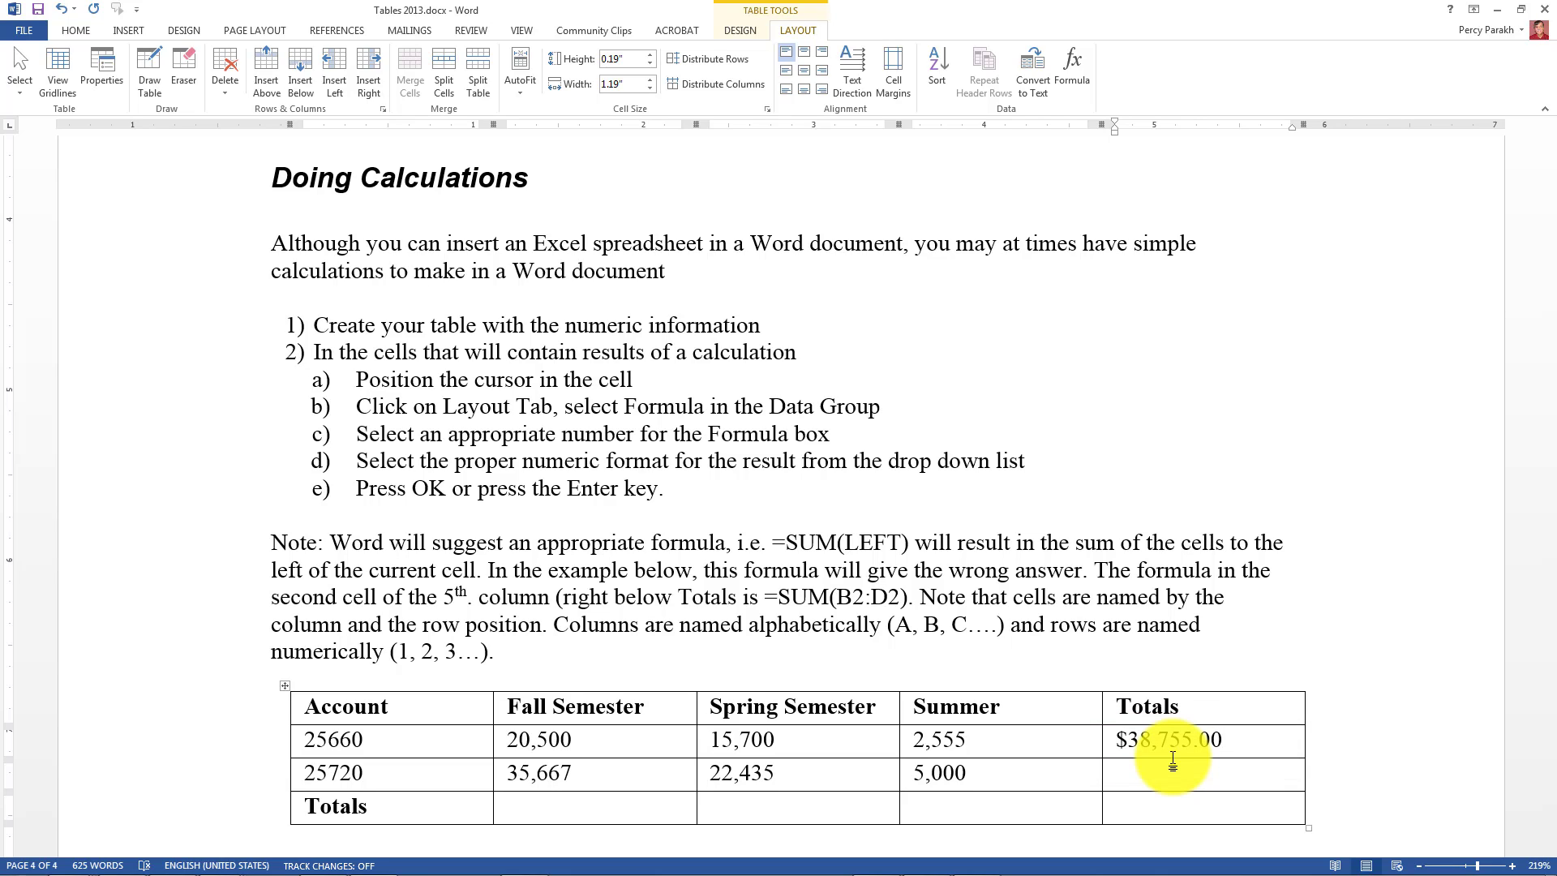
# - Insert the formula =SUM(B3:D3) with number format $#,##0.00;($#,##0.00) in the second account row's Totals cell
pyautogui.click(1125, 777)
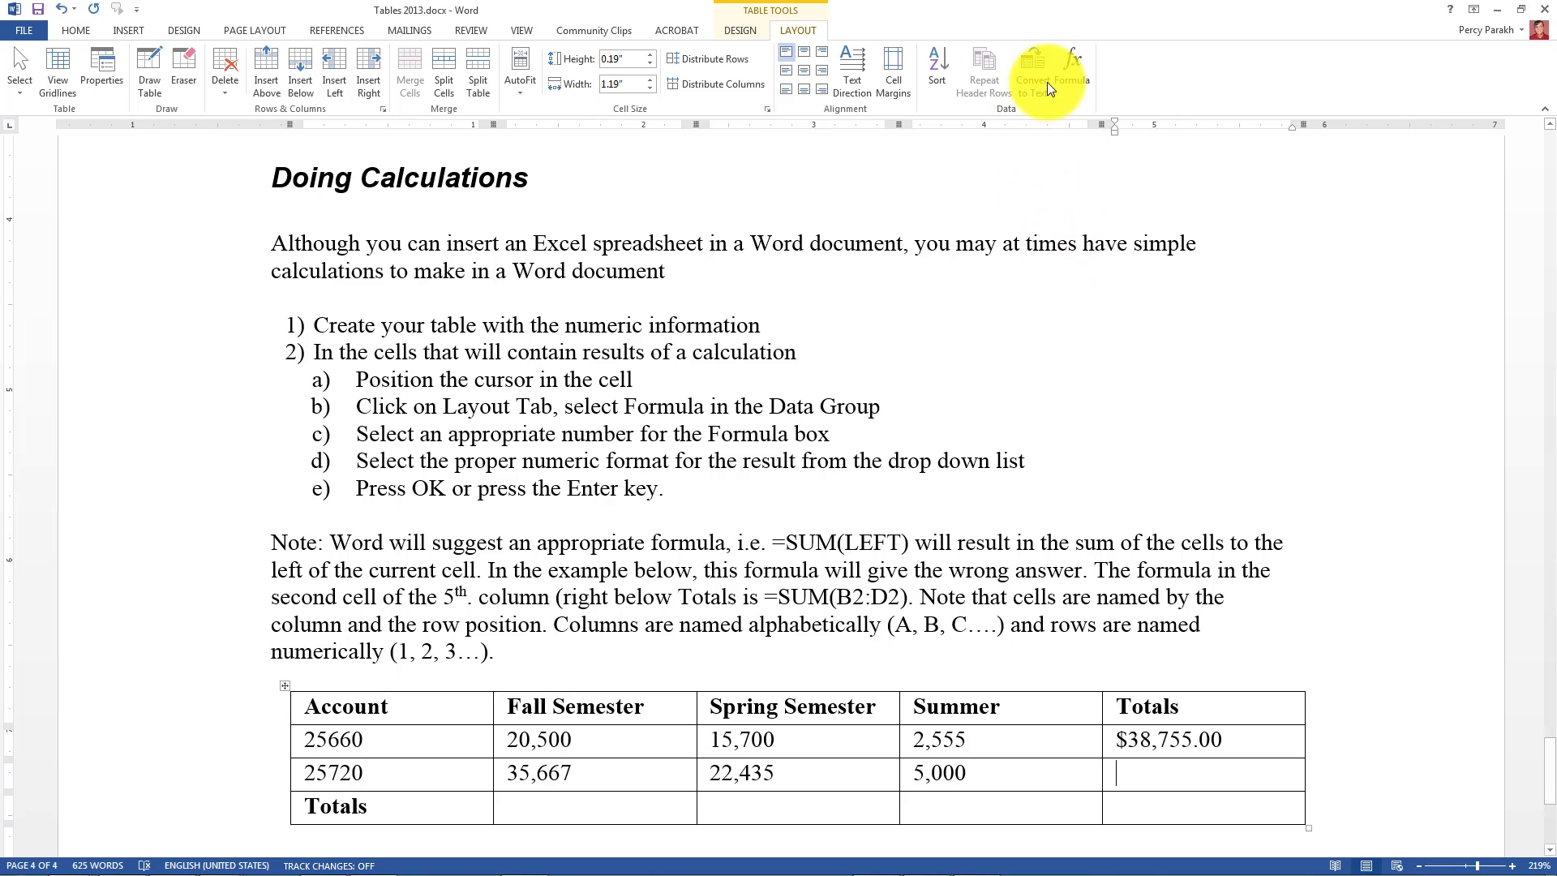
pyautogui.click(1076, 69)
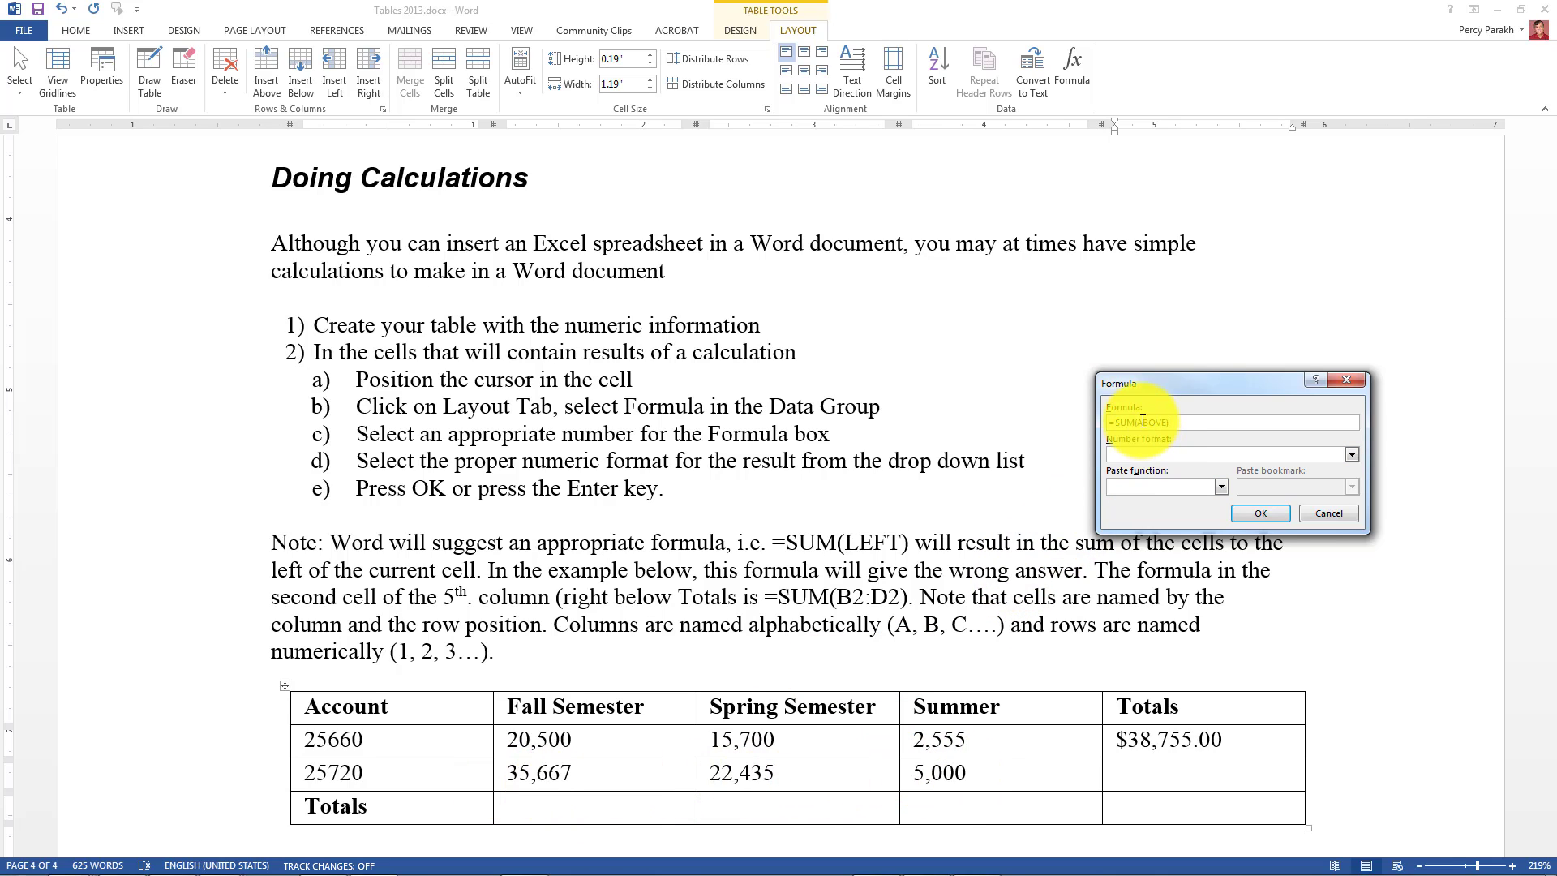
pyautogui.moveTo(1137, 422)
pyautogui.mouseDown()
pyautogui.moveTo(1291, 441)
pyautogui.moveTo(1172, 411)
pyautogui.mouseUp()
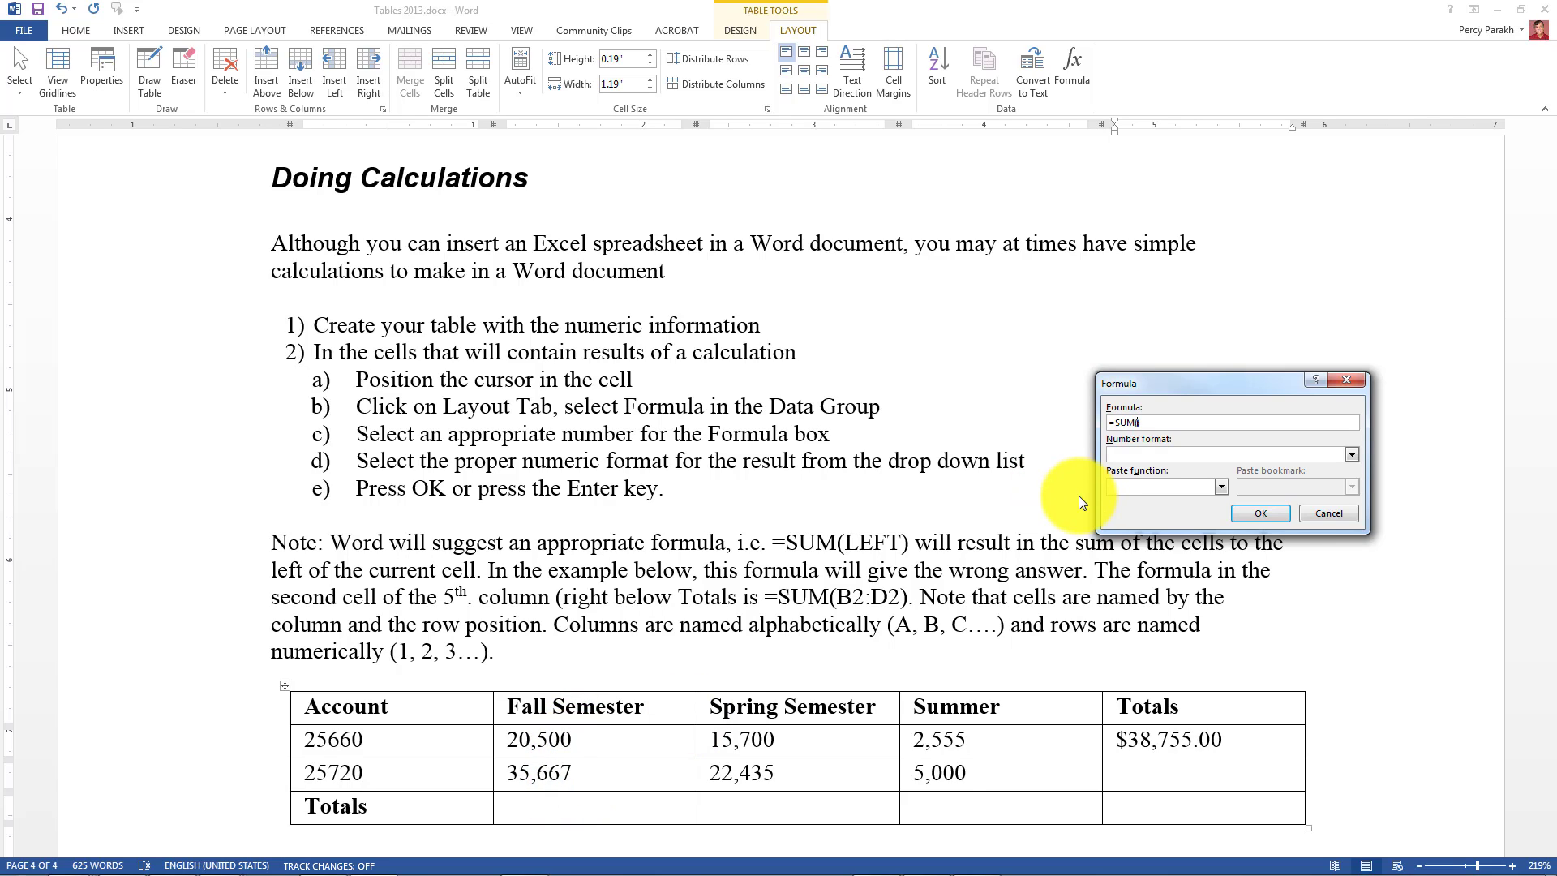
pyautogui.write('B3:')
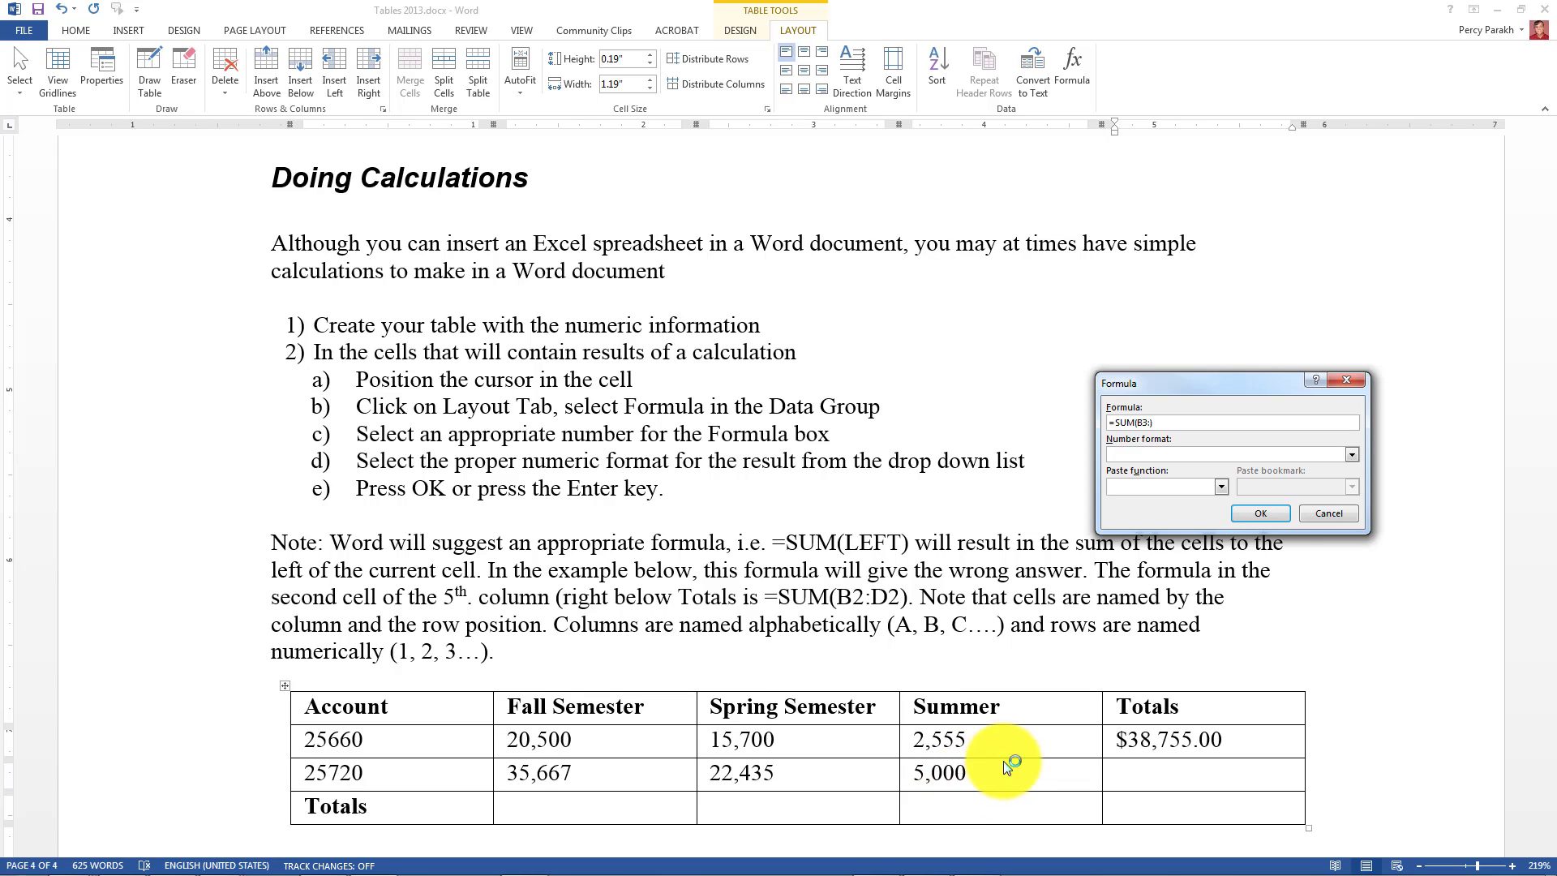
pyautogui.write('D')
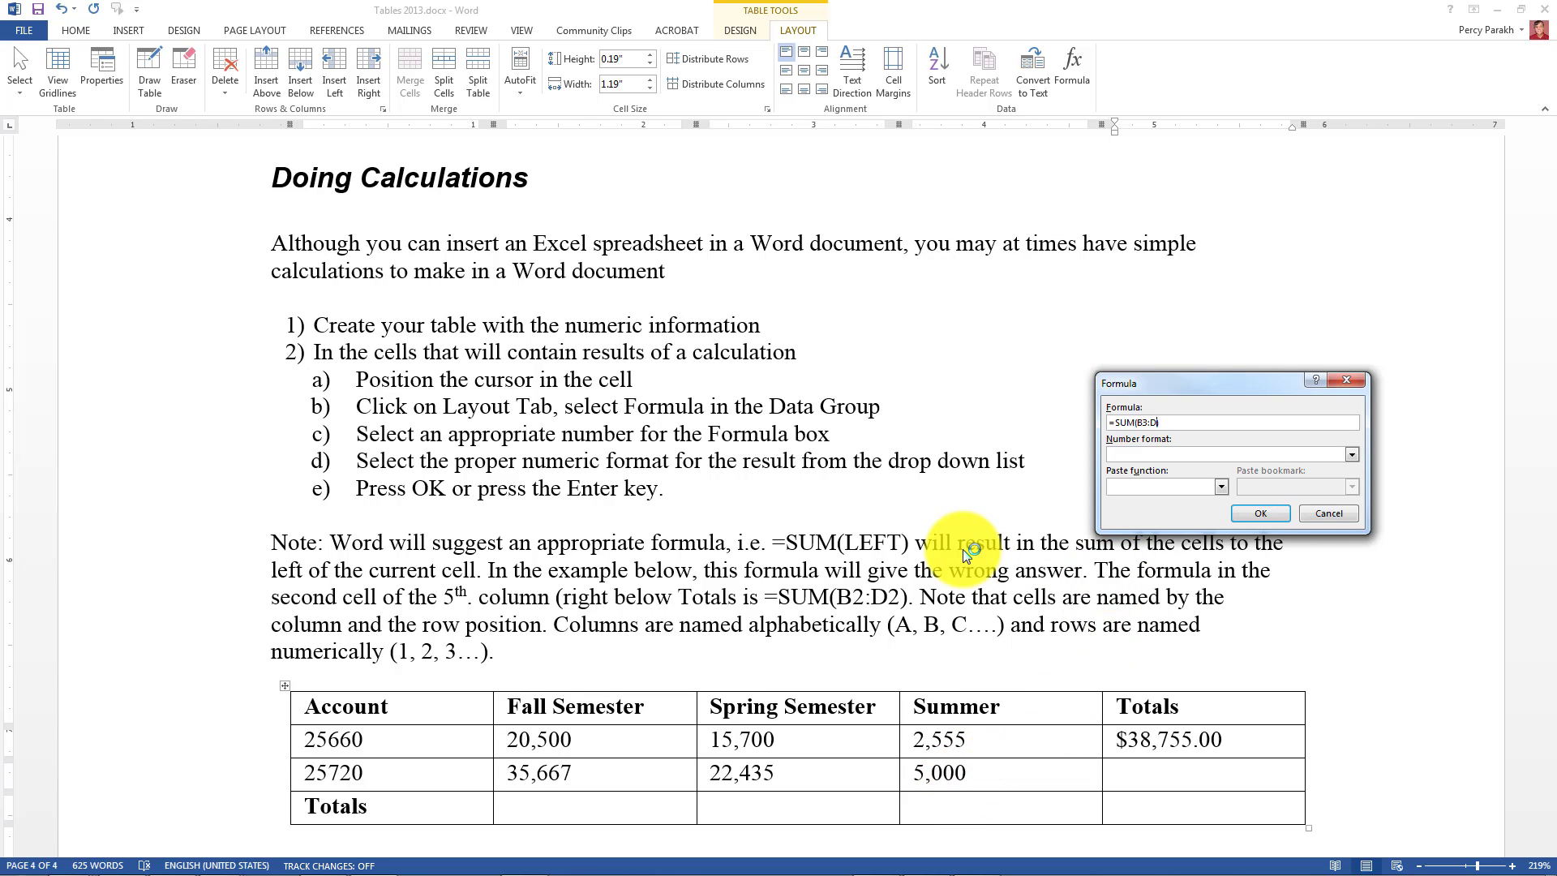
pyautogui.write('3')
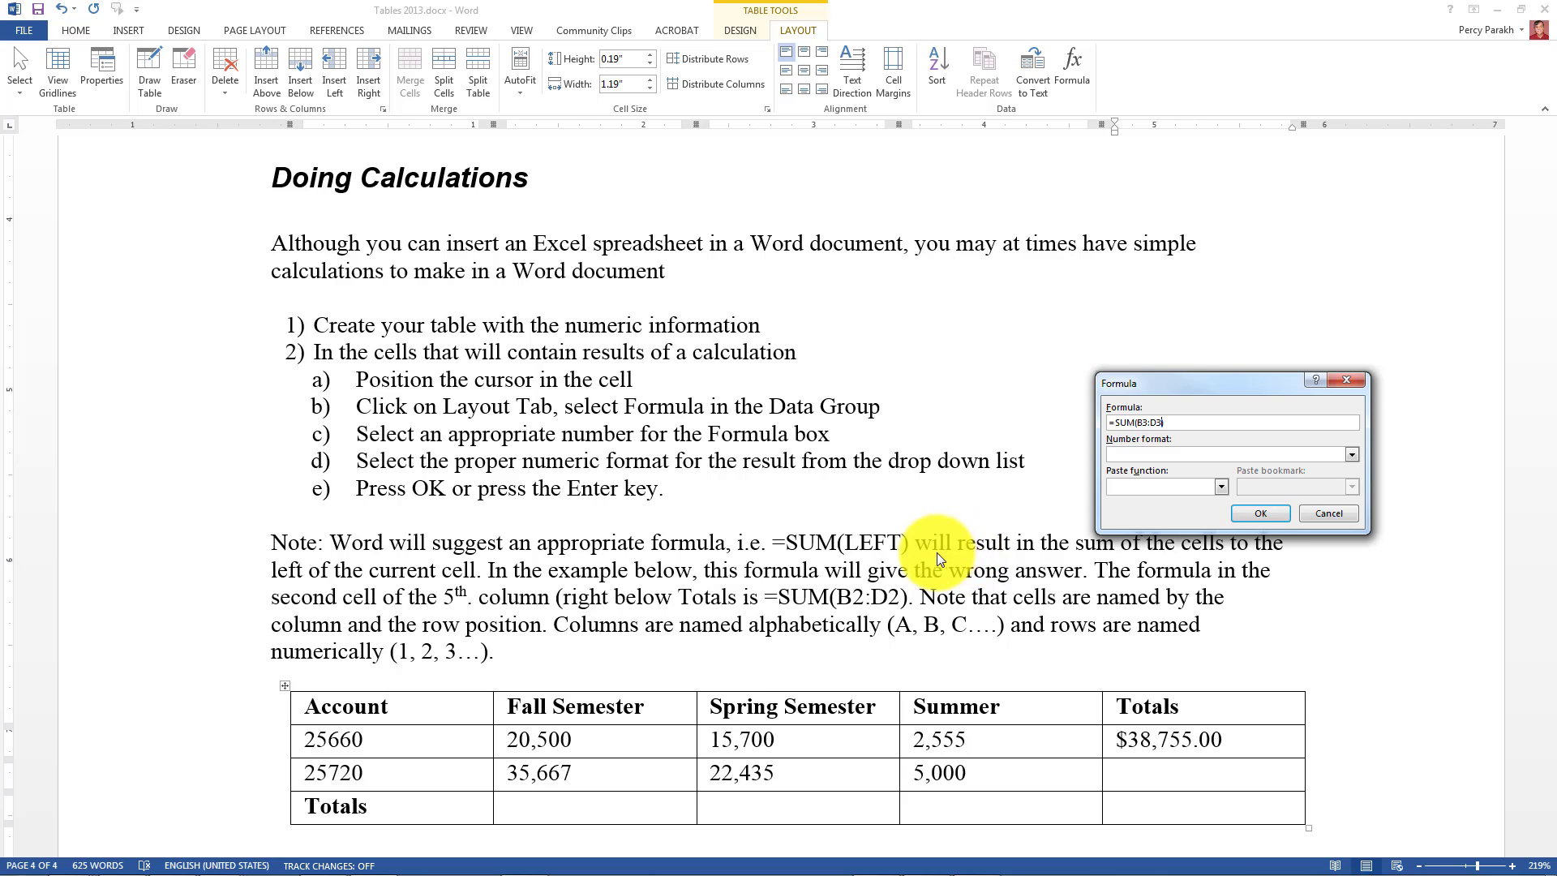
pyautogui.click(1353, 454)
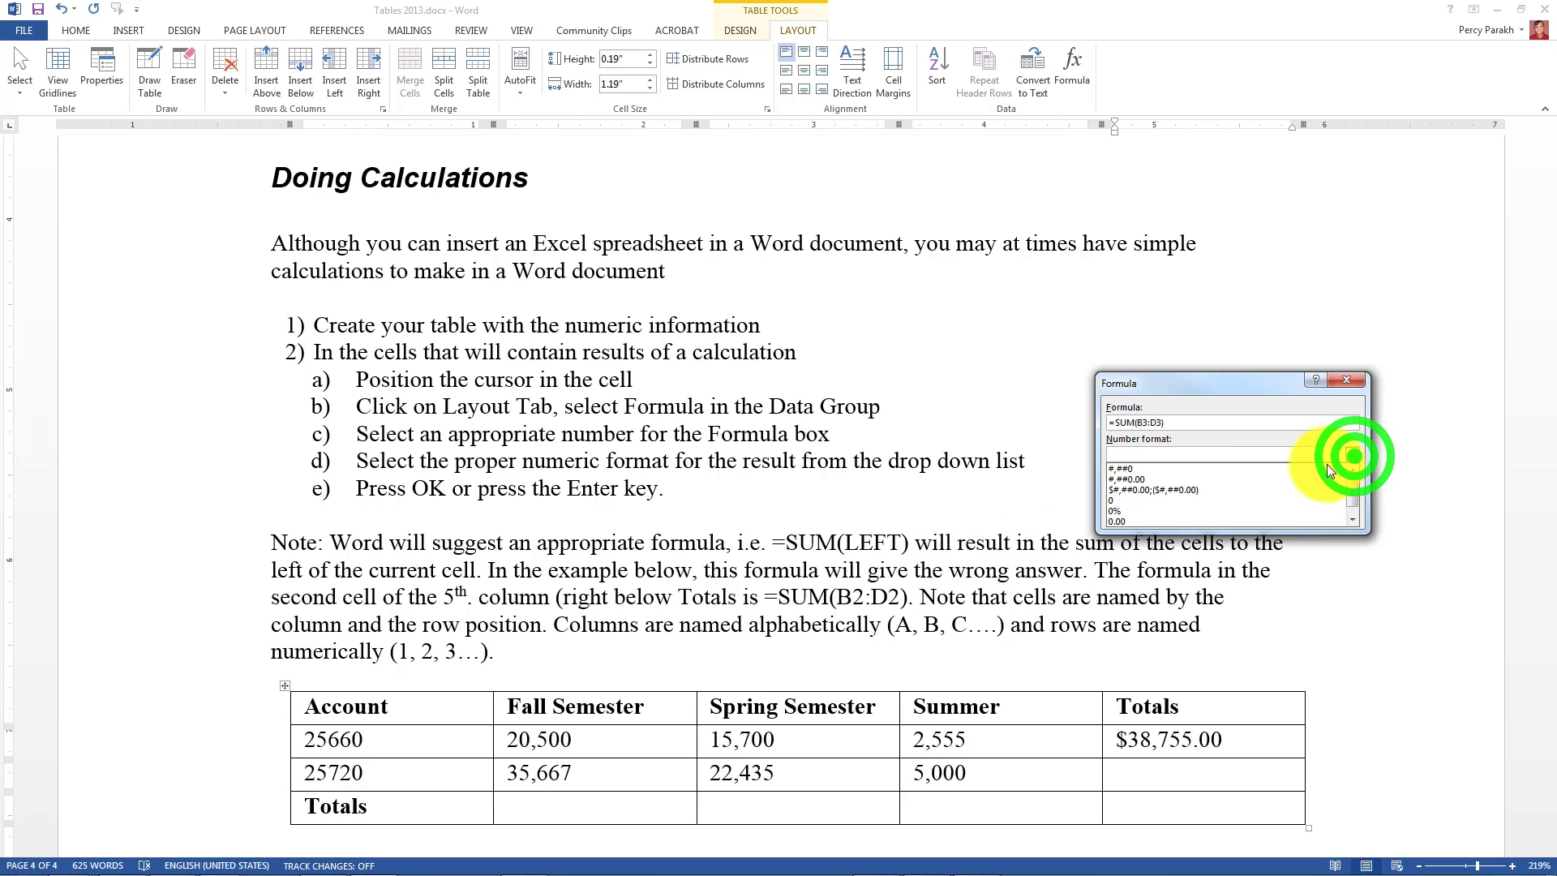
pyautogui.click(1140, 491)
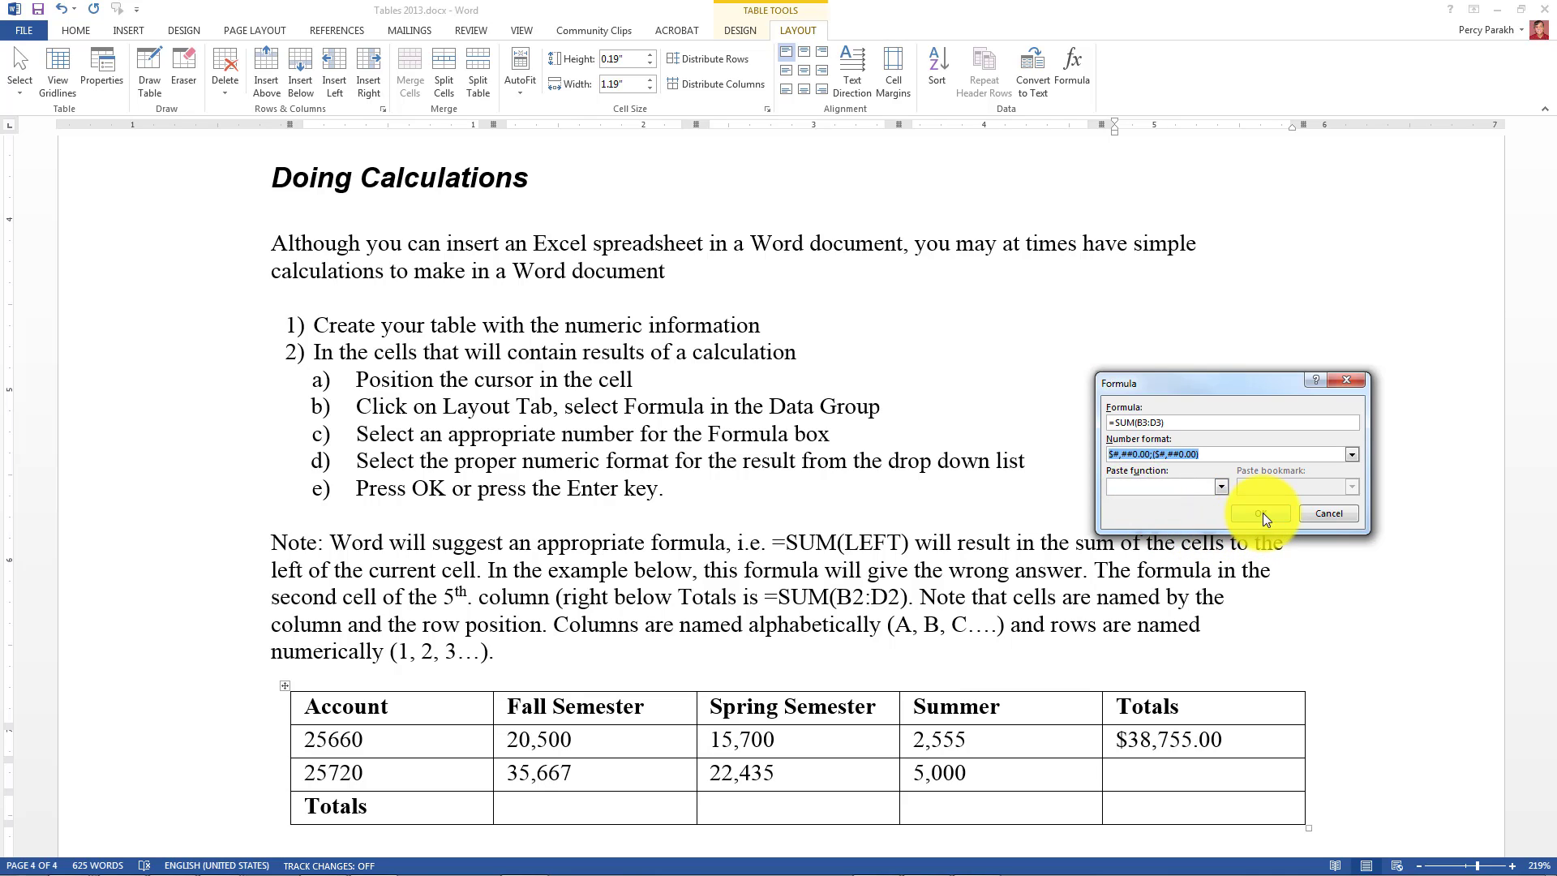
pyautogui.click(1262, 512)
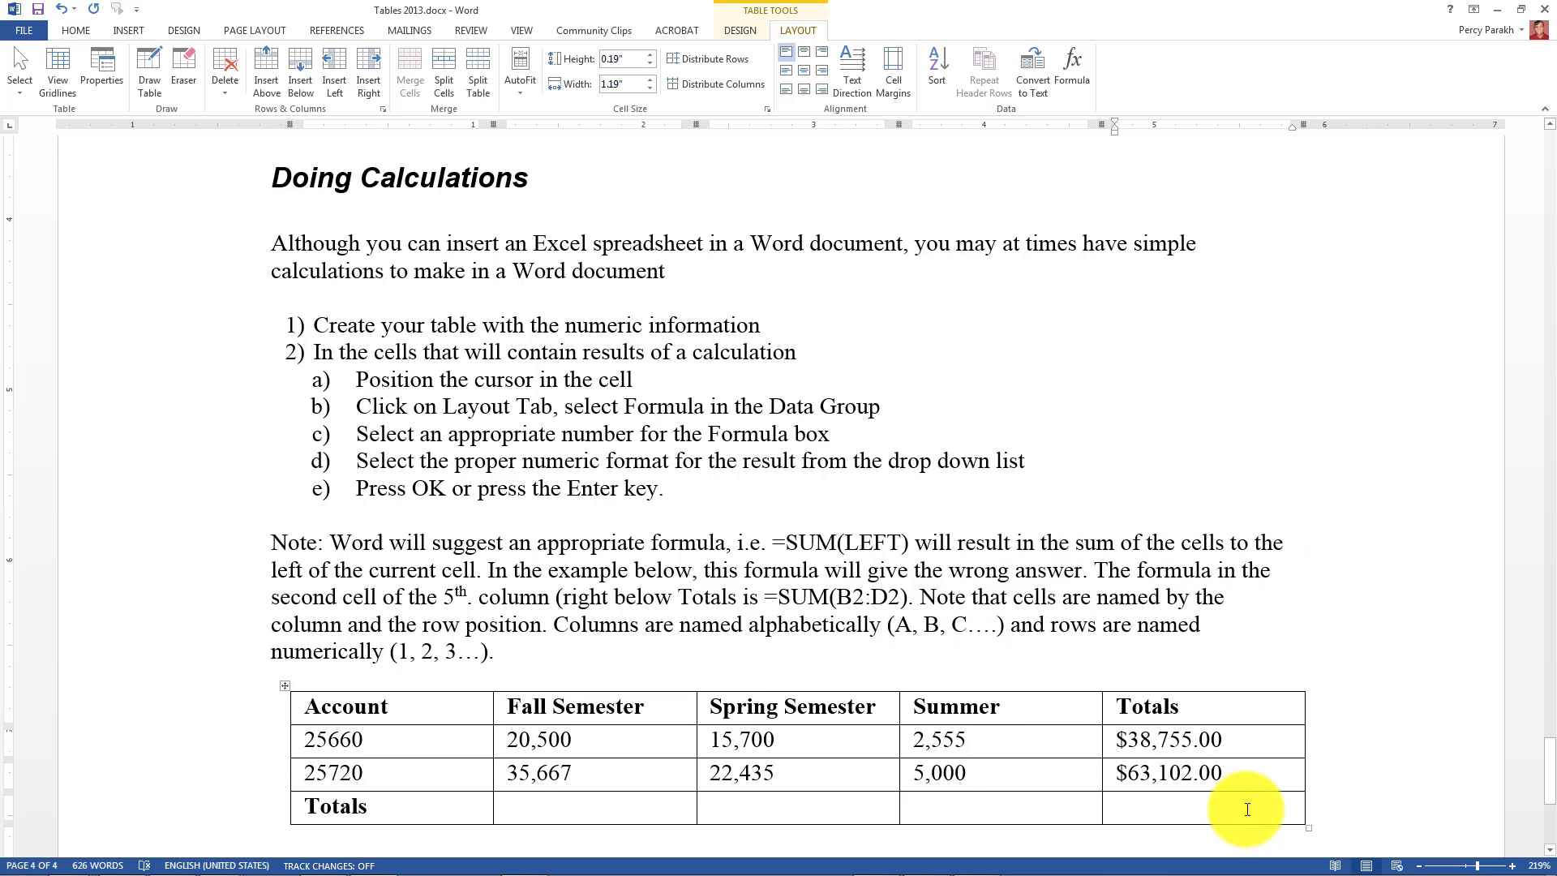
# - Set up the formula =SUM(B2:B3) for the Fall Semester cell of the bottom Totals row
pyautogui.click(513, 808)
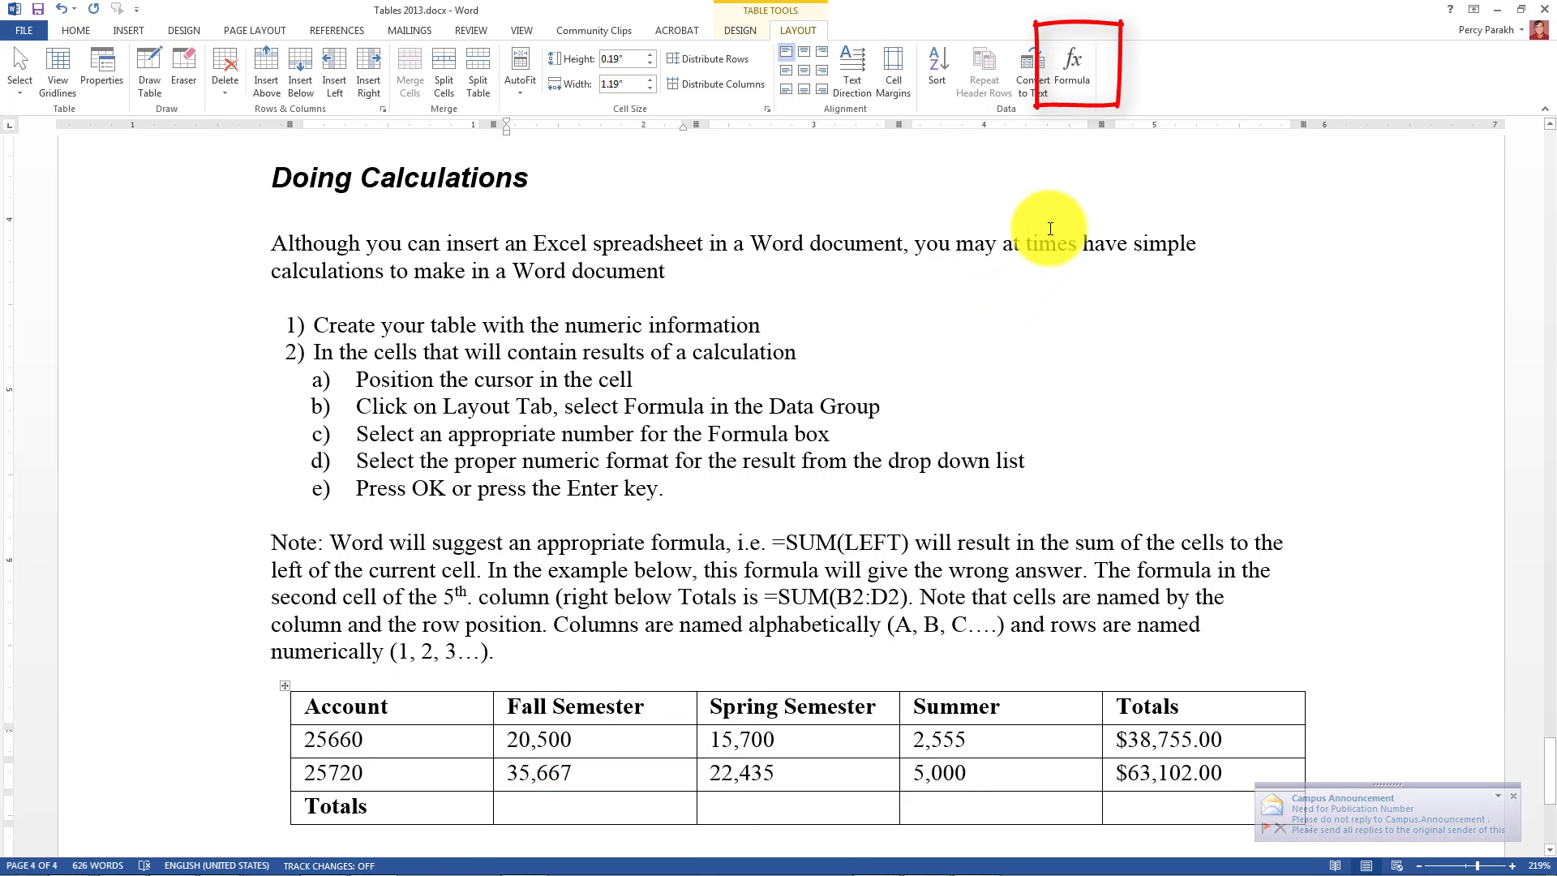
pyautogui.click(1070, 69)
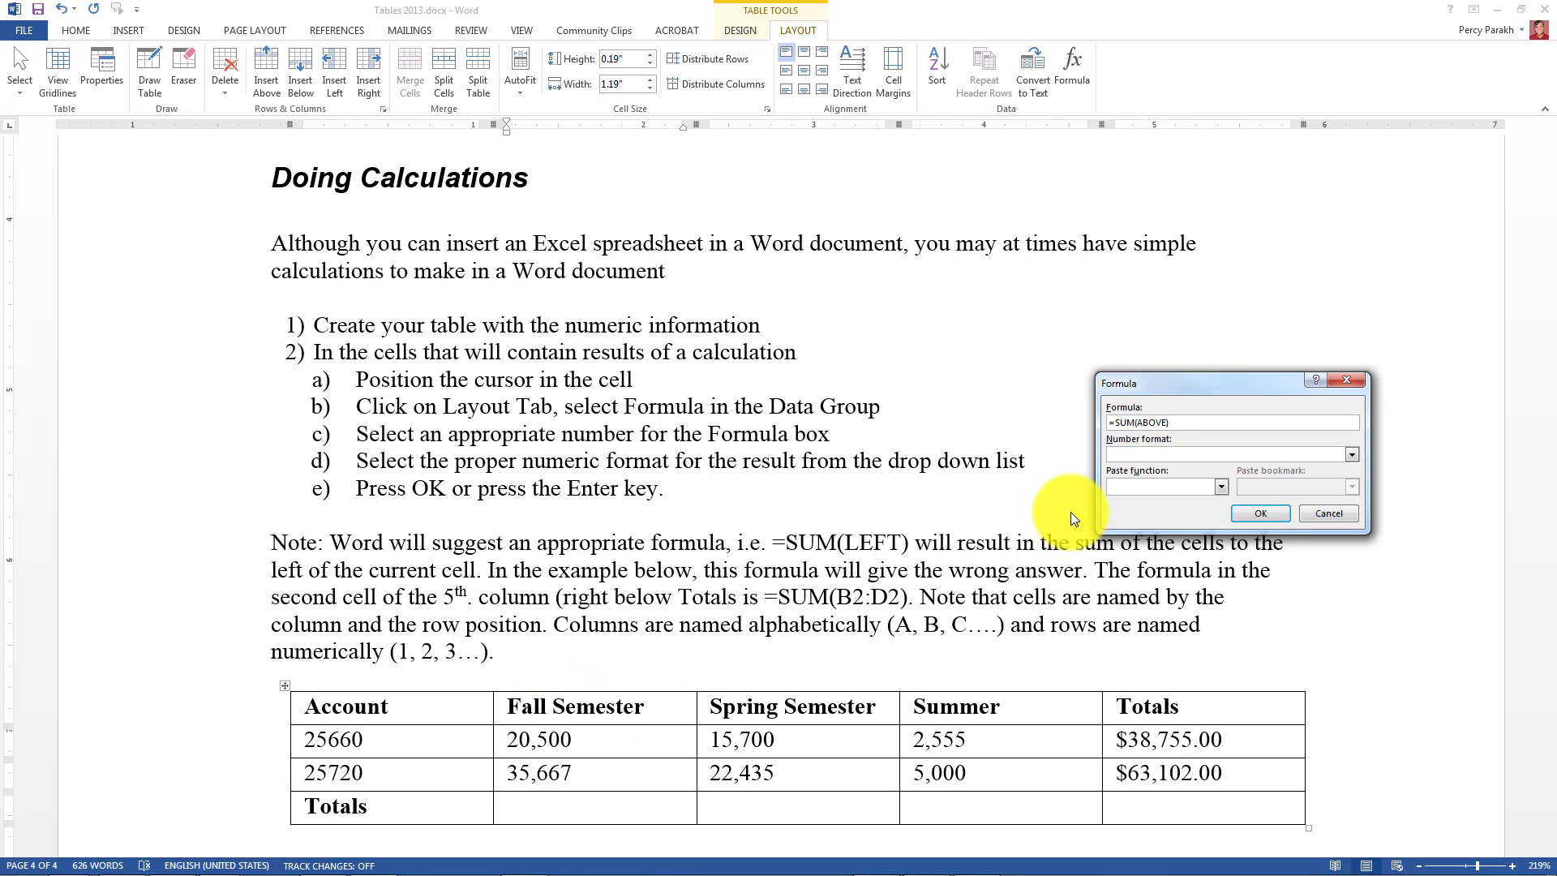
pyautogui.click(1138, 422)
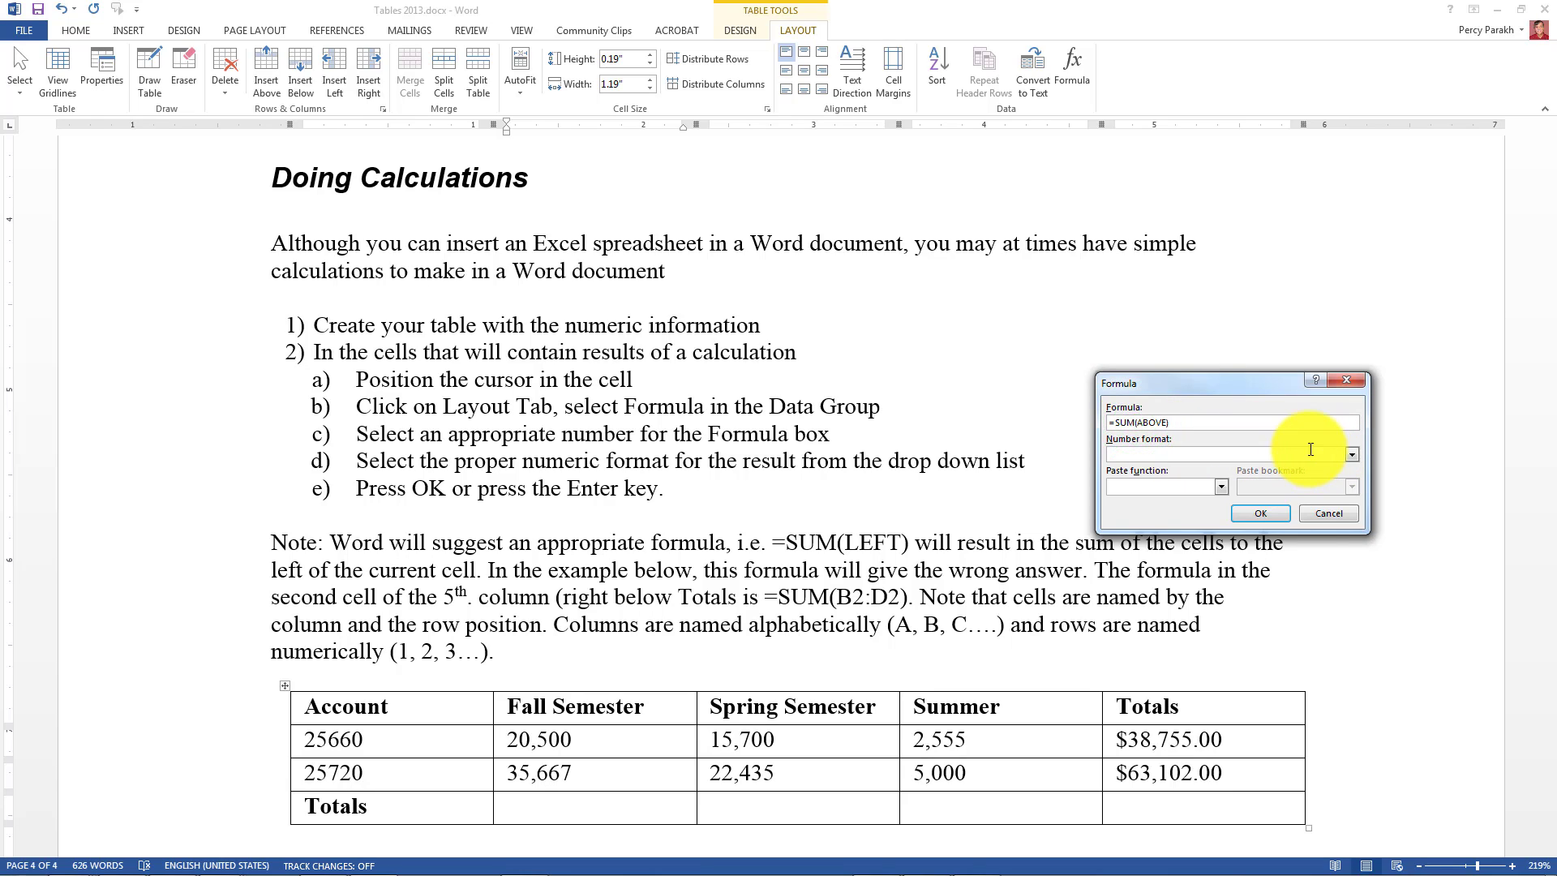
pyautogui.press('Delete')
pyautogui.press('Delete')
pyautogui.press('Delete')
pyautogui.press('Delete')
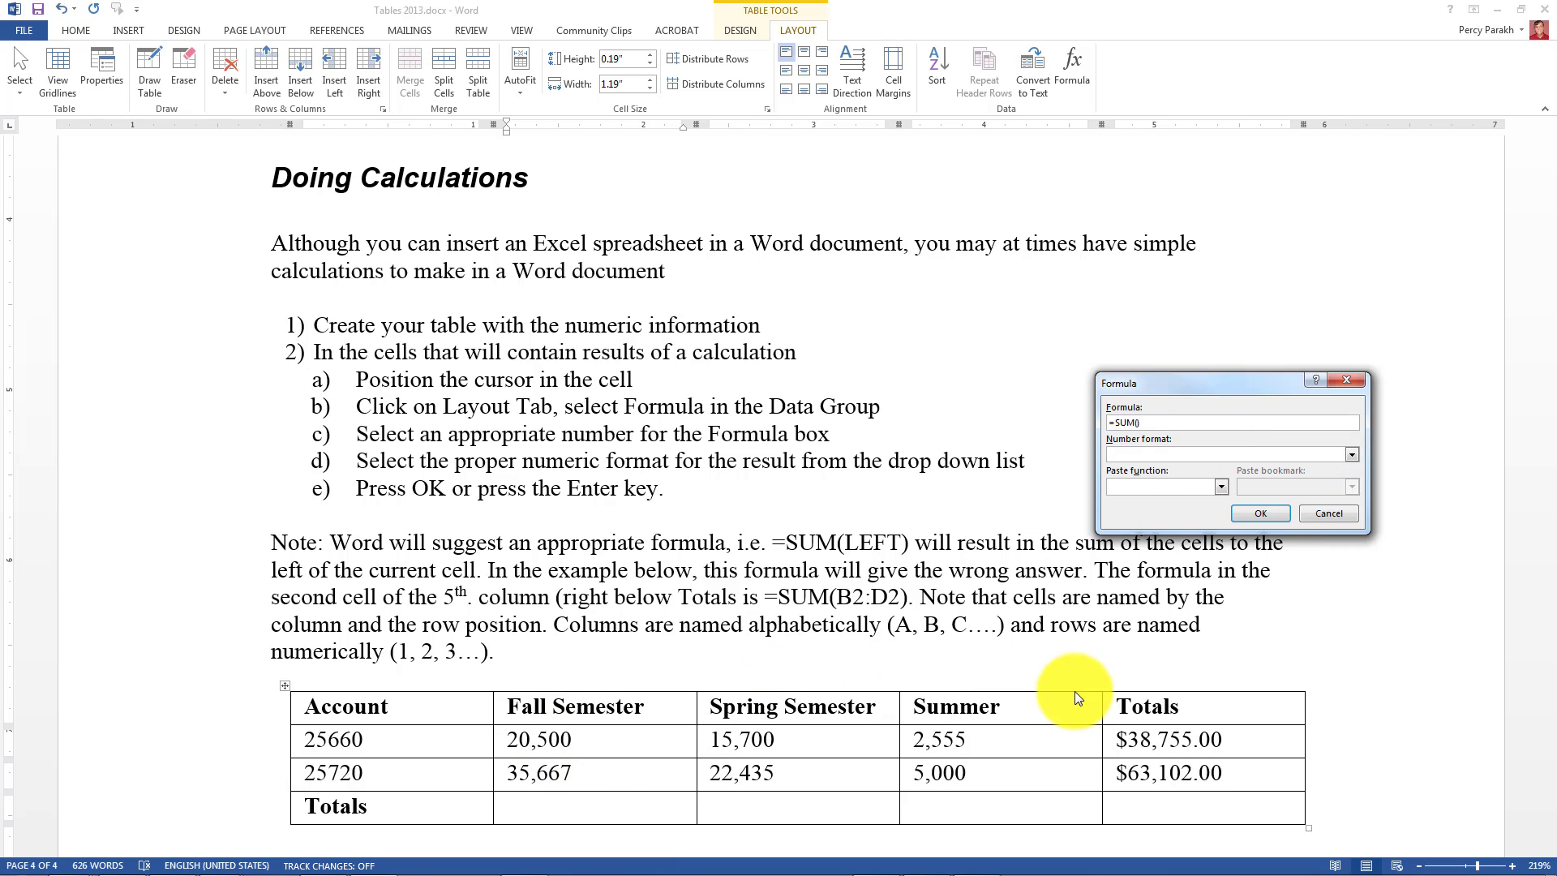
pyautogui.write('B2')
pyautogui.write(':B3')
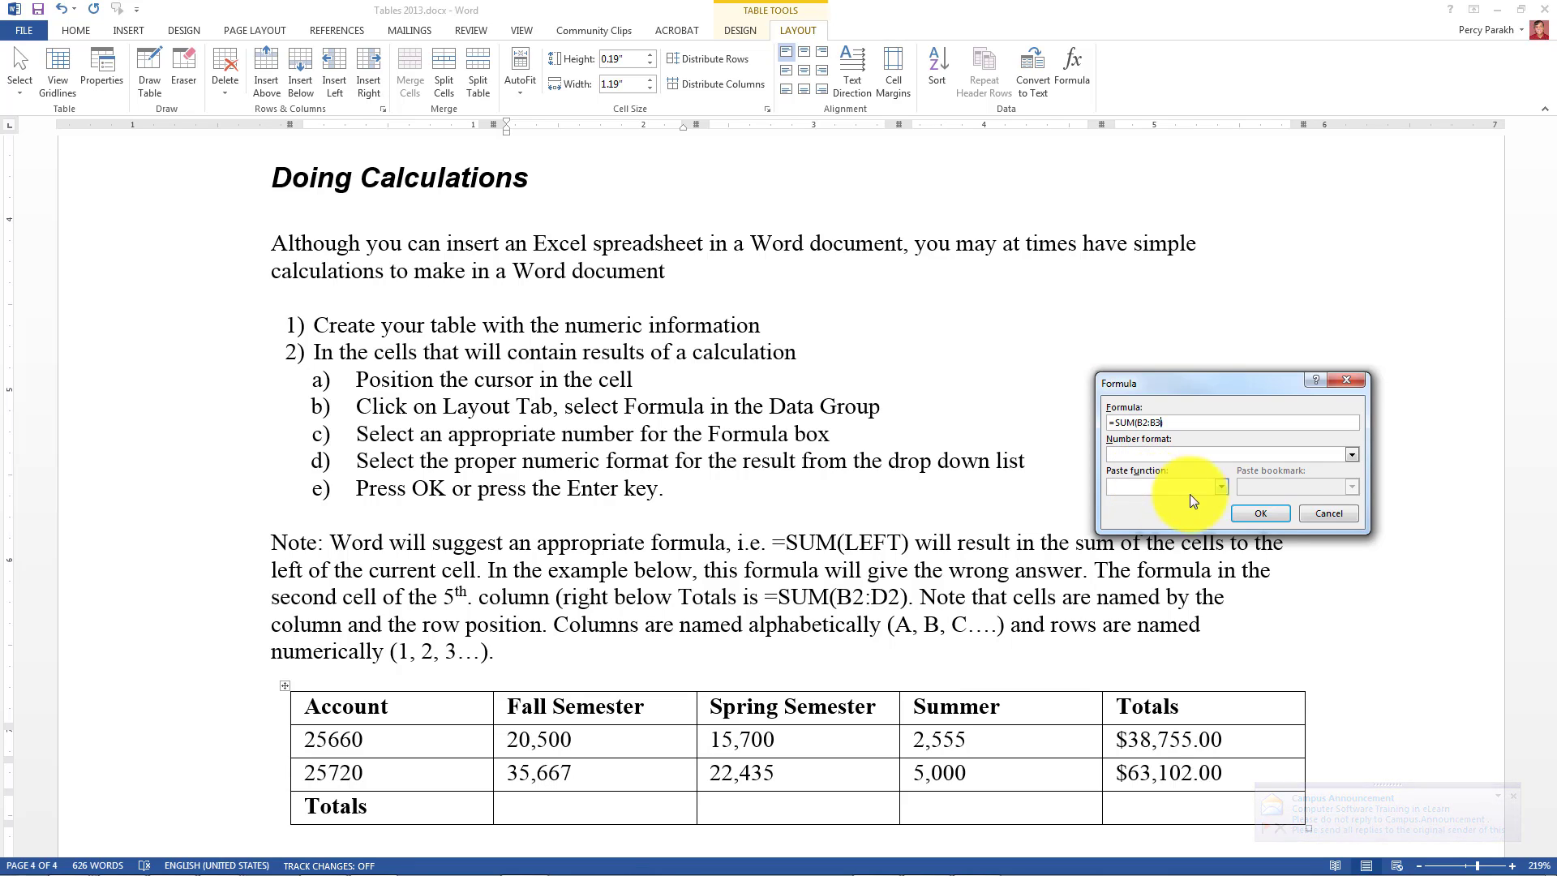
# - Apply the number format $#,##0.00;($#,##0.00) to the Fall Semester total formula and insert it
pyautogui.click(1354, 456)
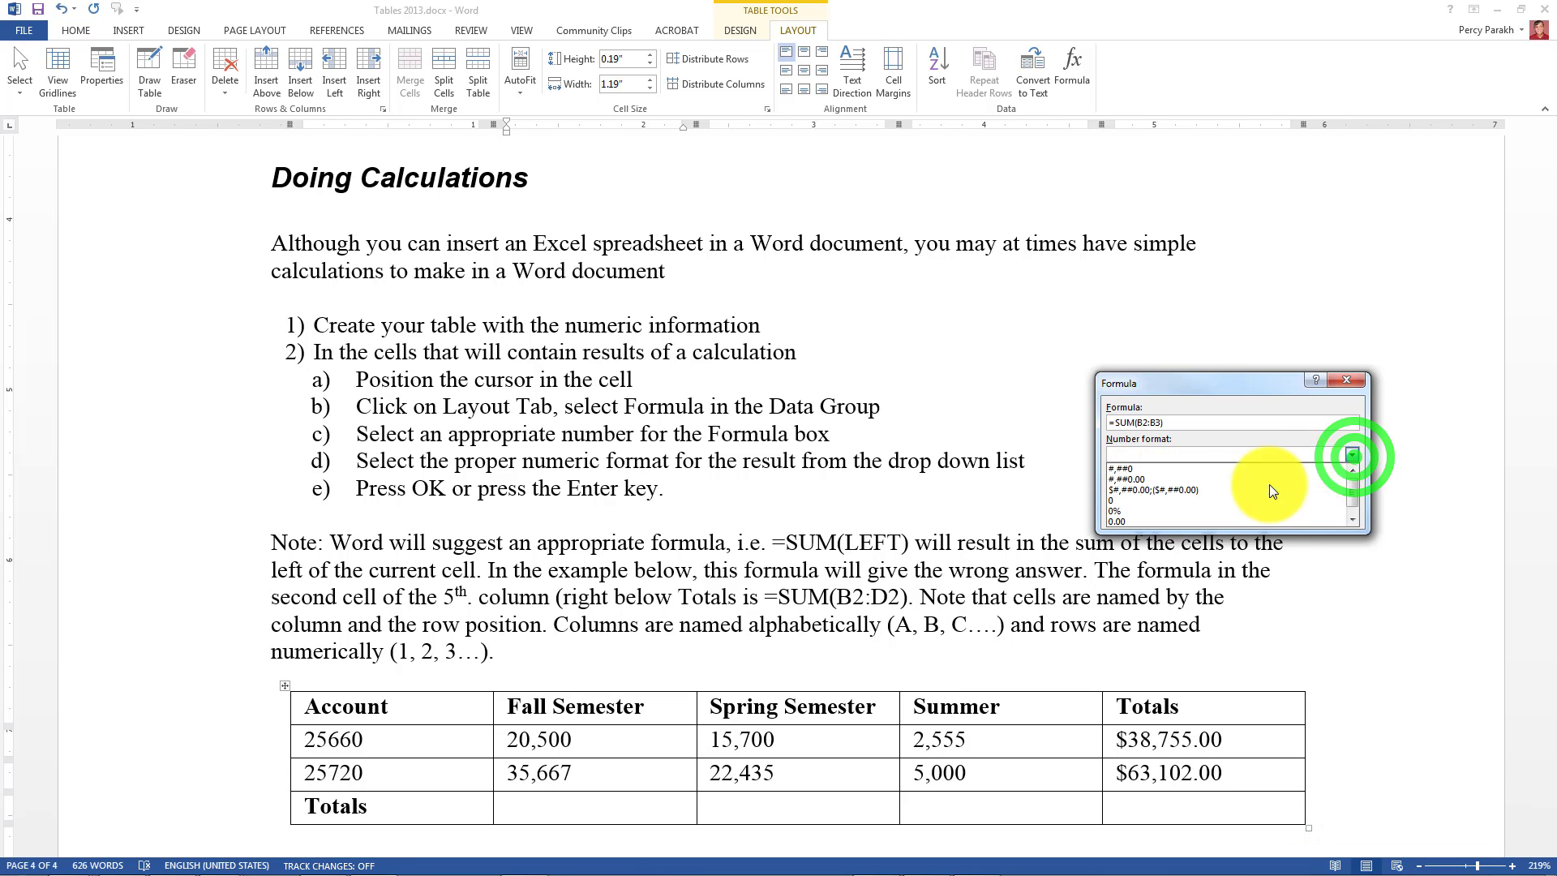
pyautogui.click(1157, 490)
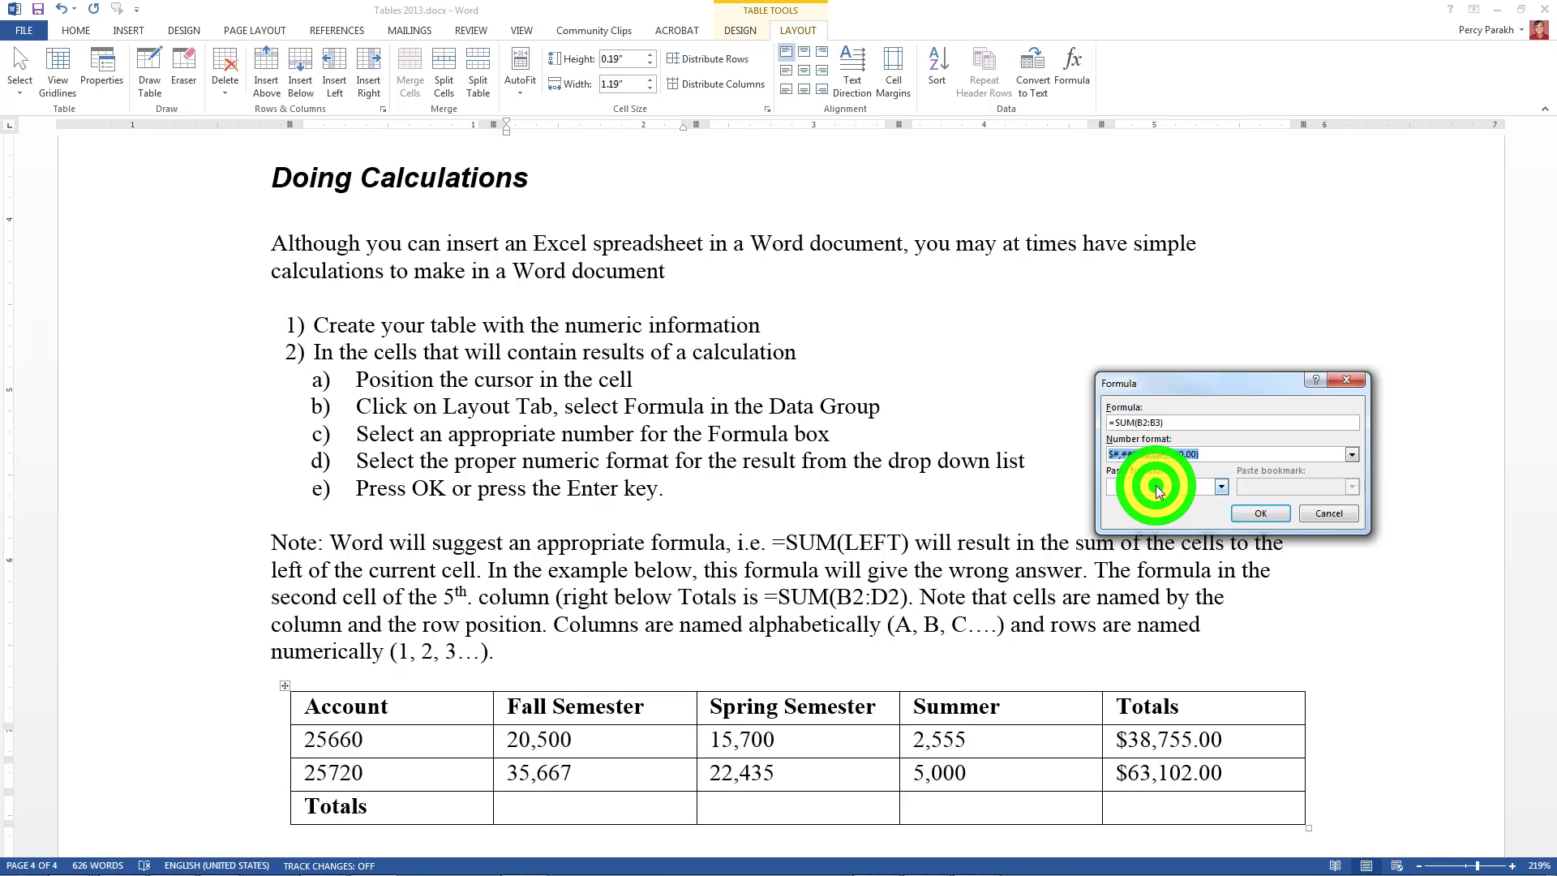
pyautogui.click(1271, 514)
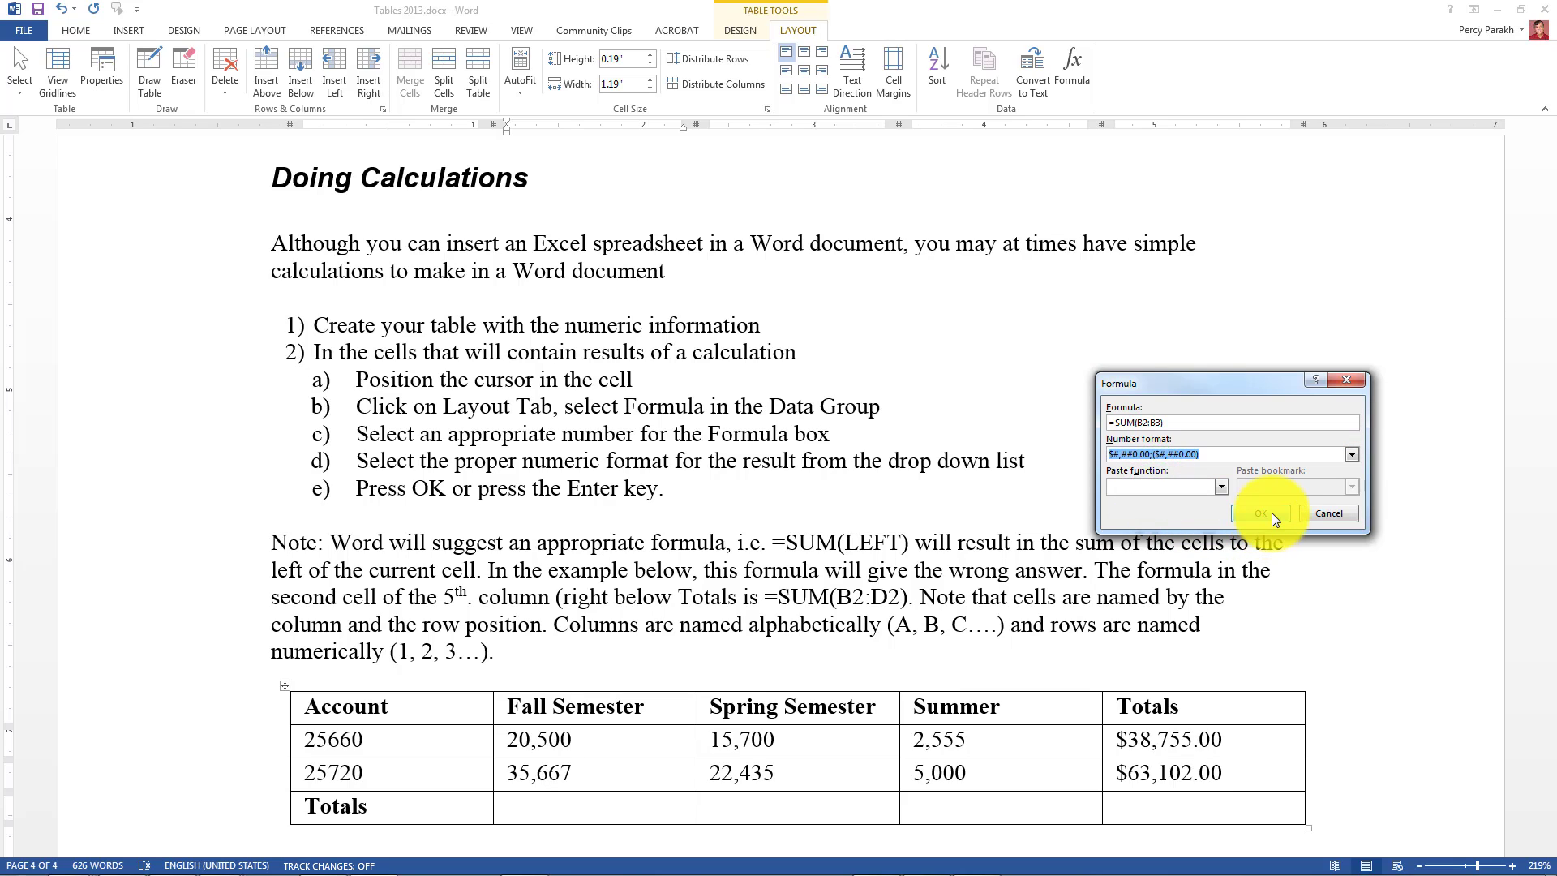
pyautogui.click(1272, 512)
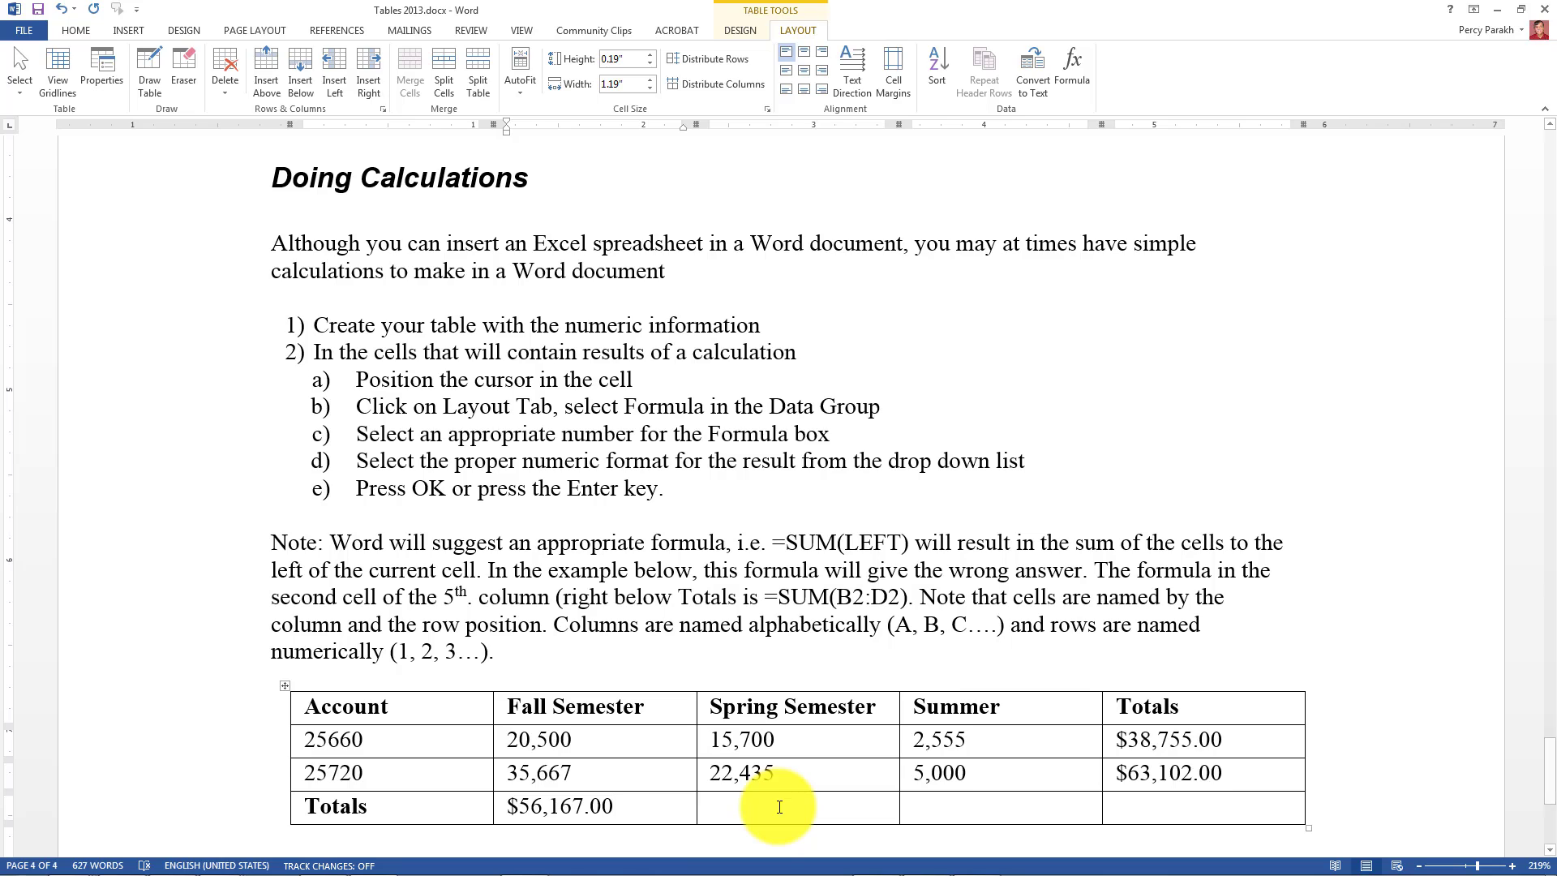
# - Insert the formula =SUM(C2:C3) with number format $#,##0.00;($#,##0.00) in the Spring Semester cell of the Totals row
pyautogui.click(716, 809)
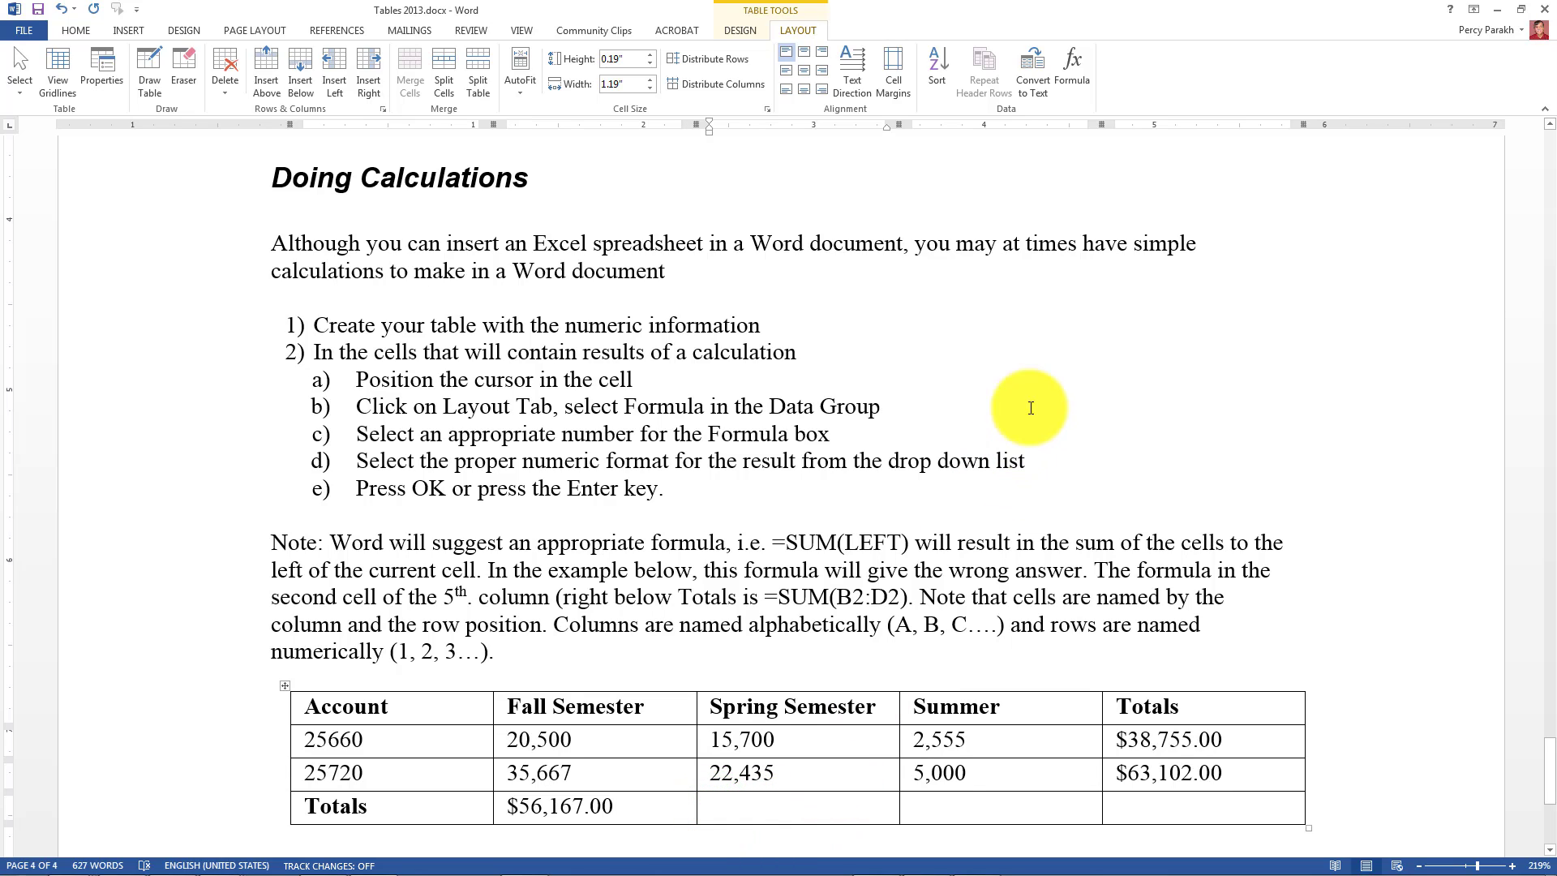
pyautogui.click(1074, 65)
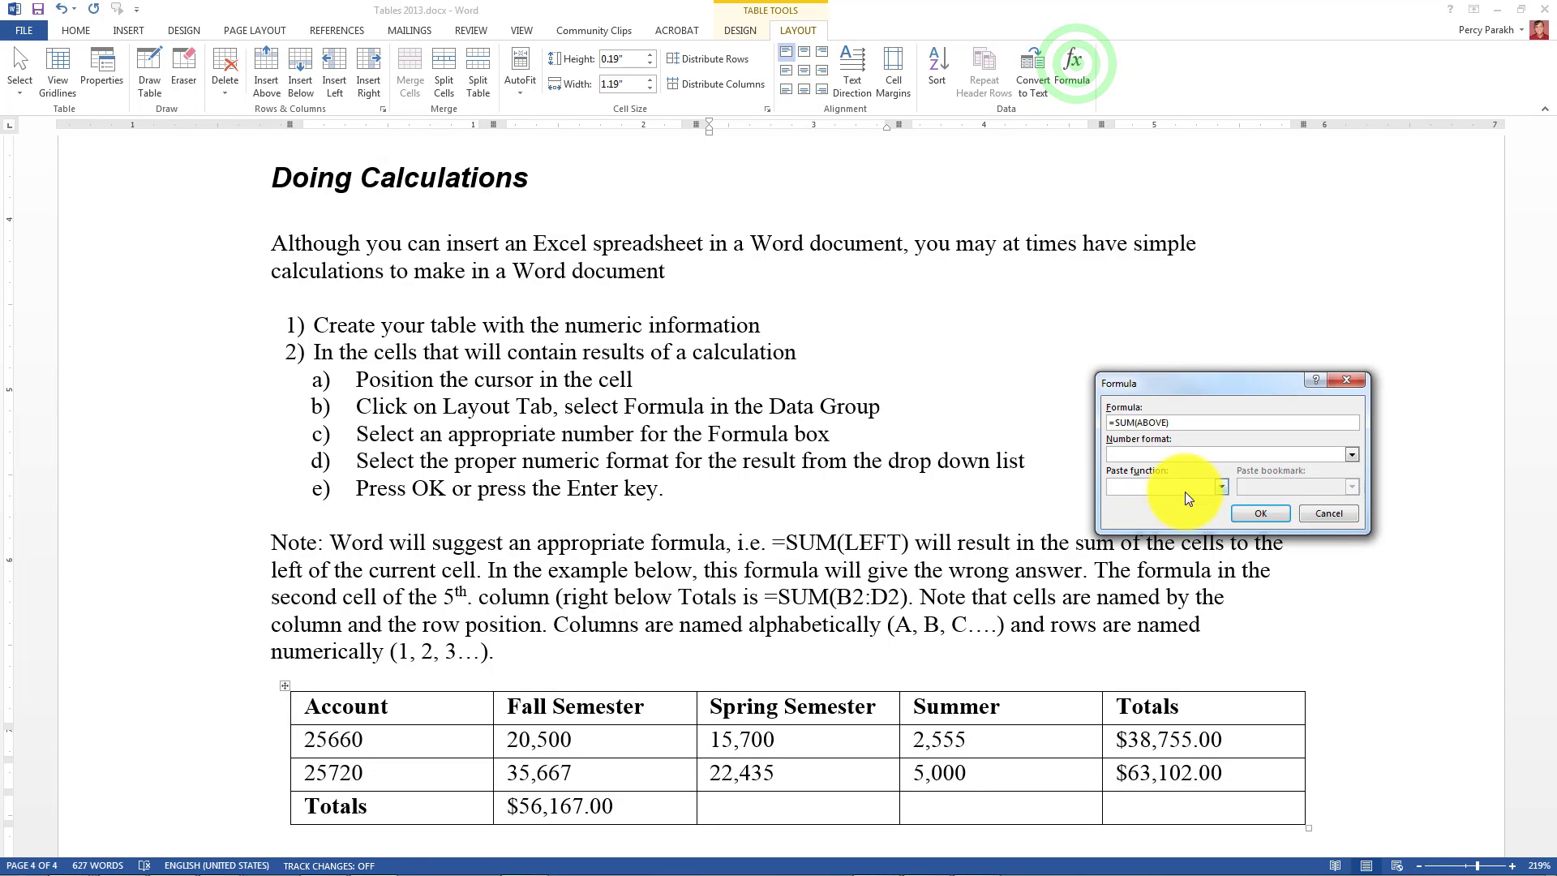
pyautogui.click(1140, 423)
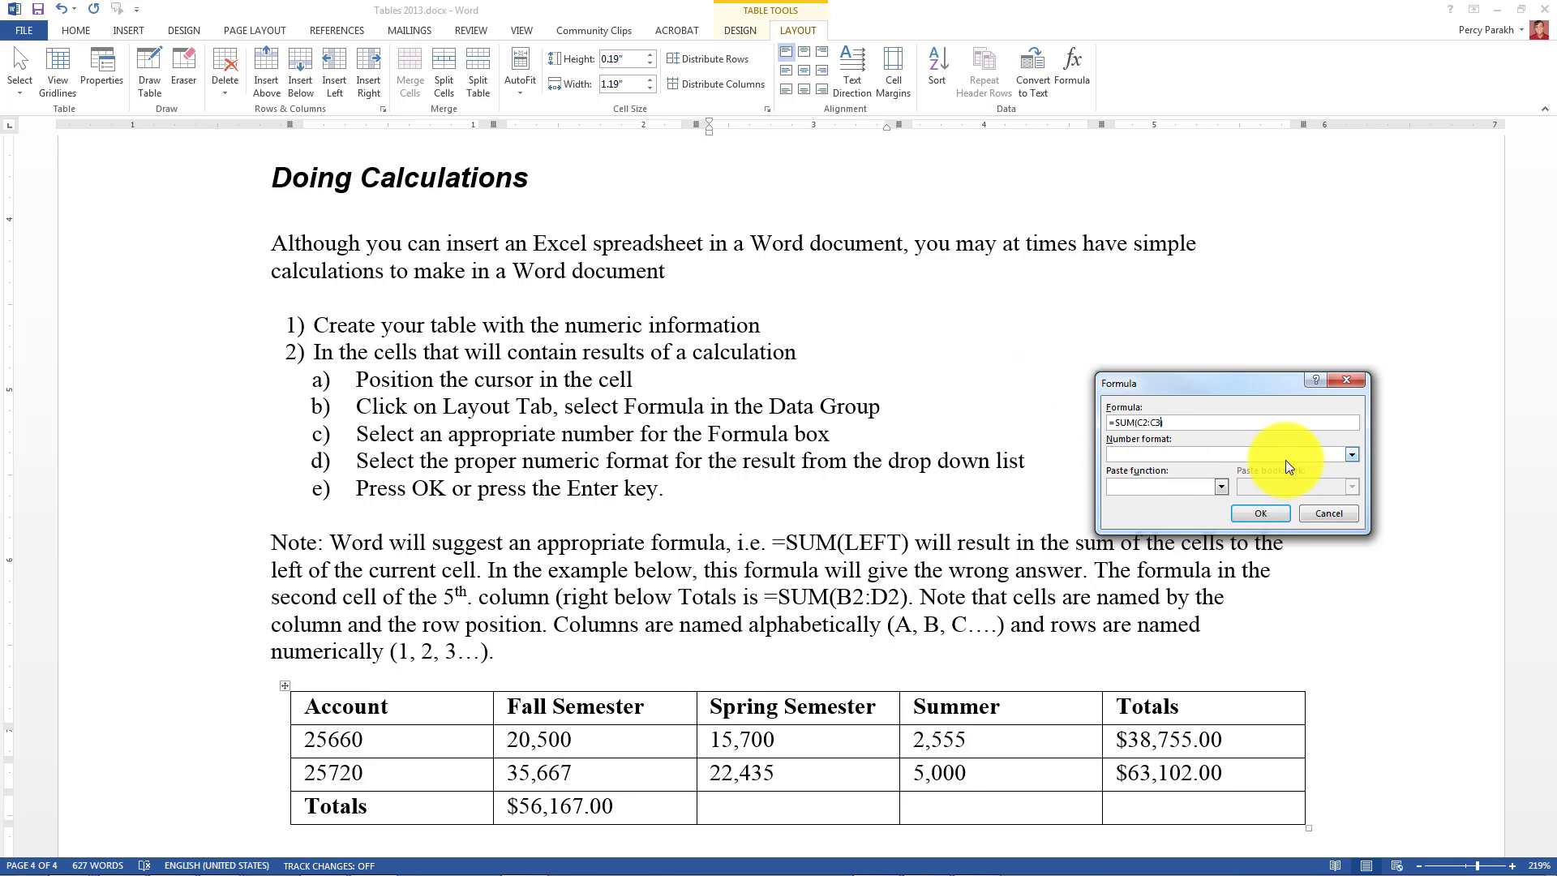
pyautogui.click(1353, 453)
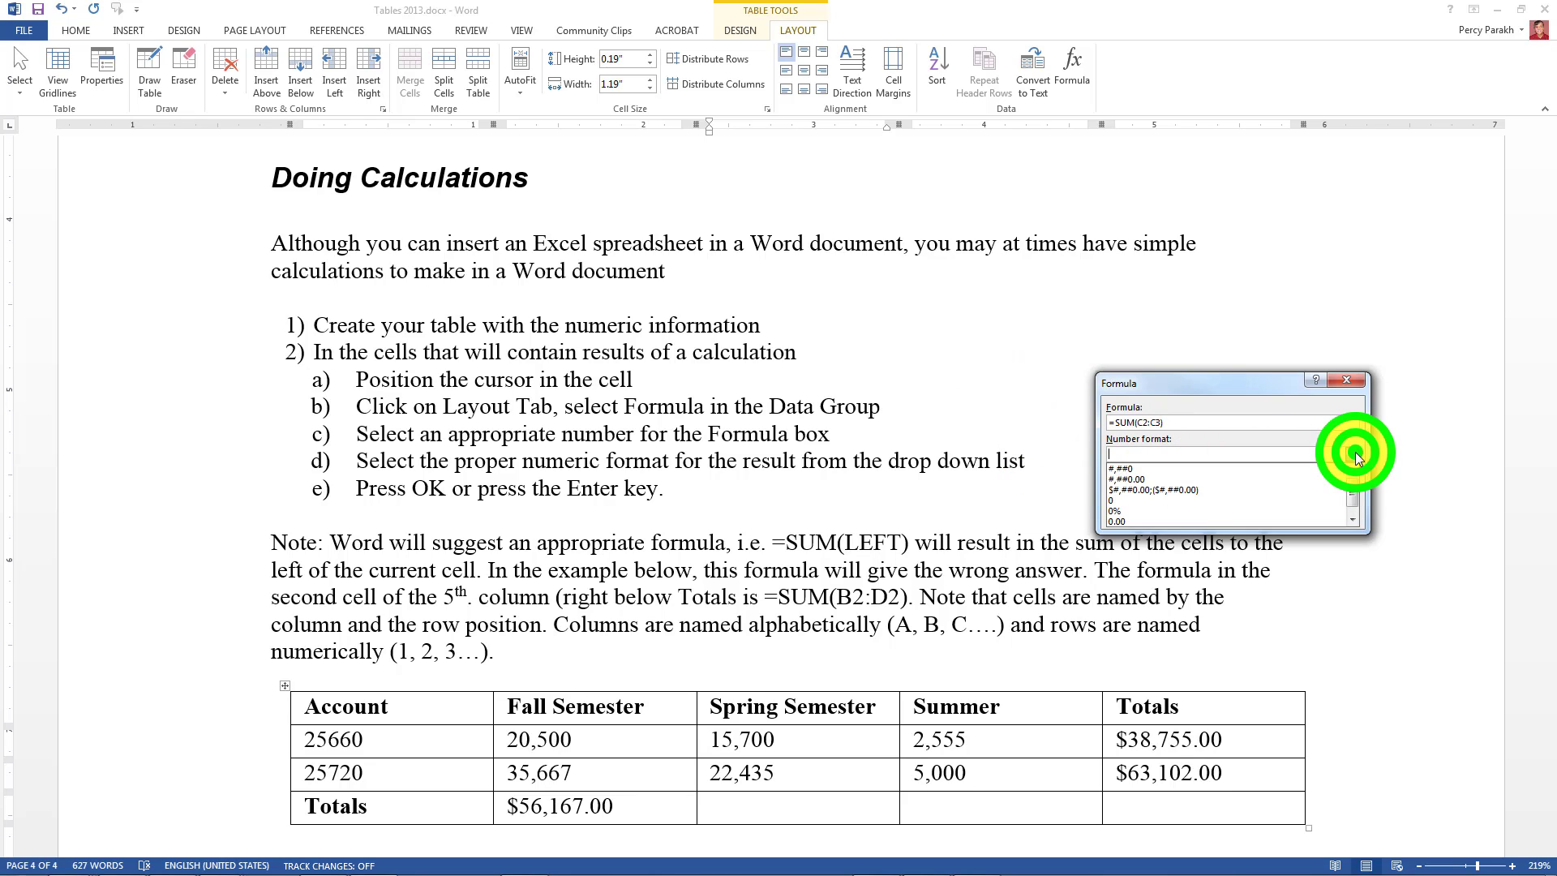
pyautogui.click(1146, 490)
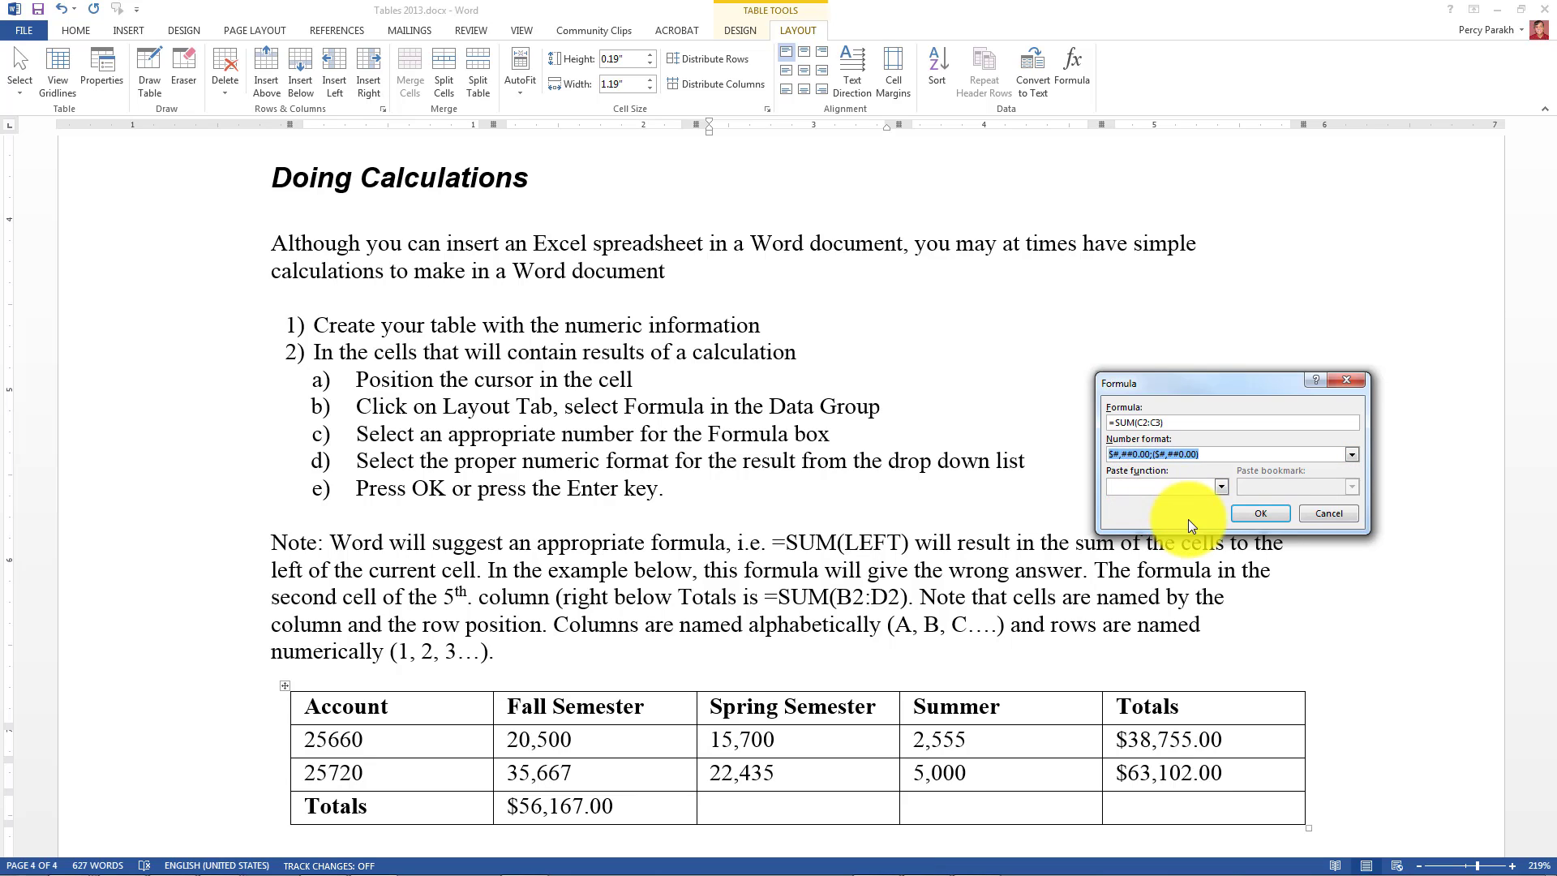
pyautogui.click(1269, 516)
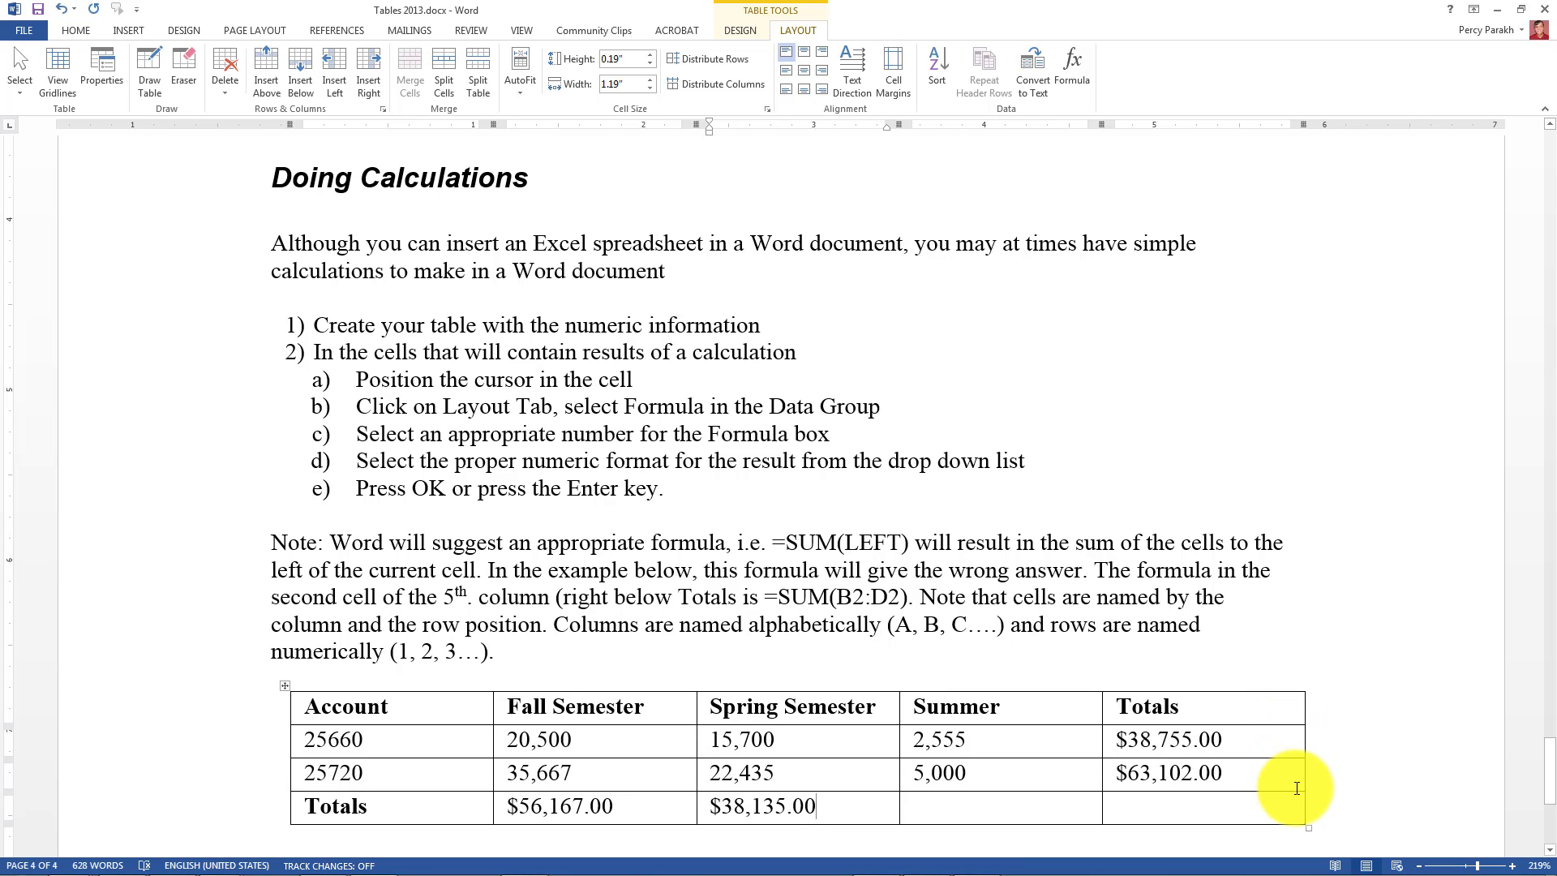
# - Insert the formula =SUM(D2:D3) with number format $#,##0.00;($#,##0.00) in the Summer cell of the Totals row
pyautogui.click(924, 806)
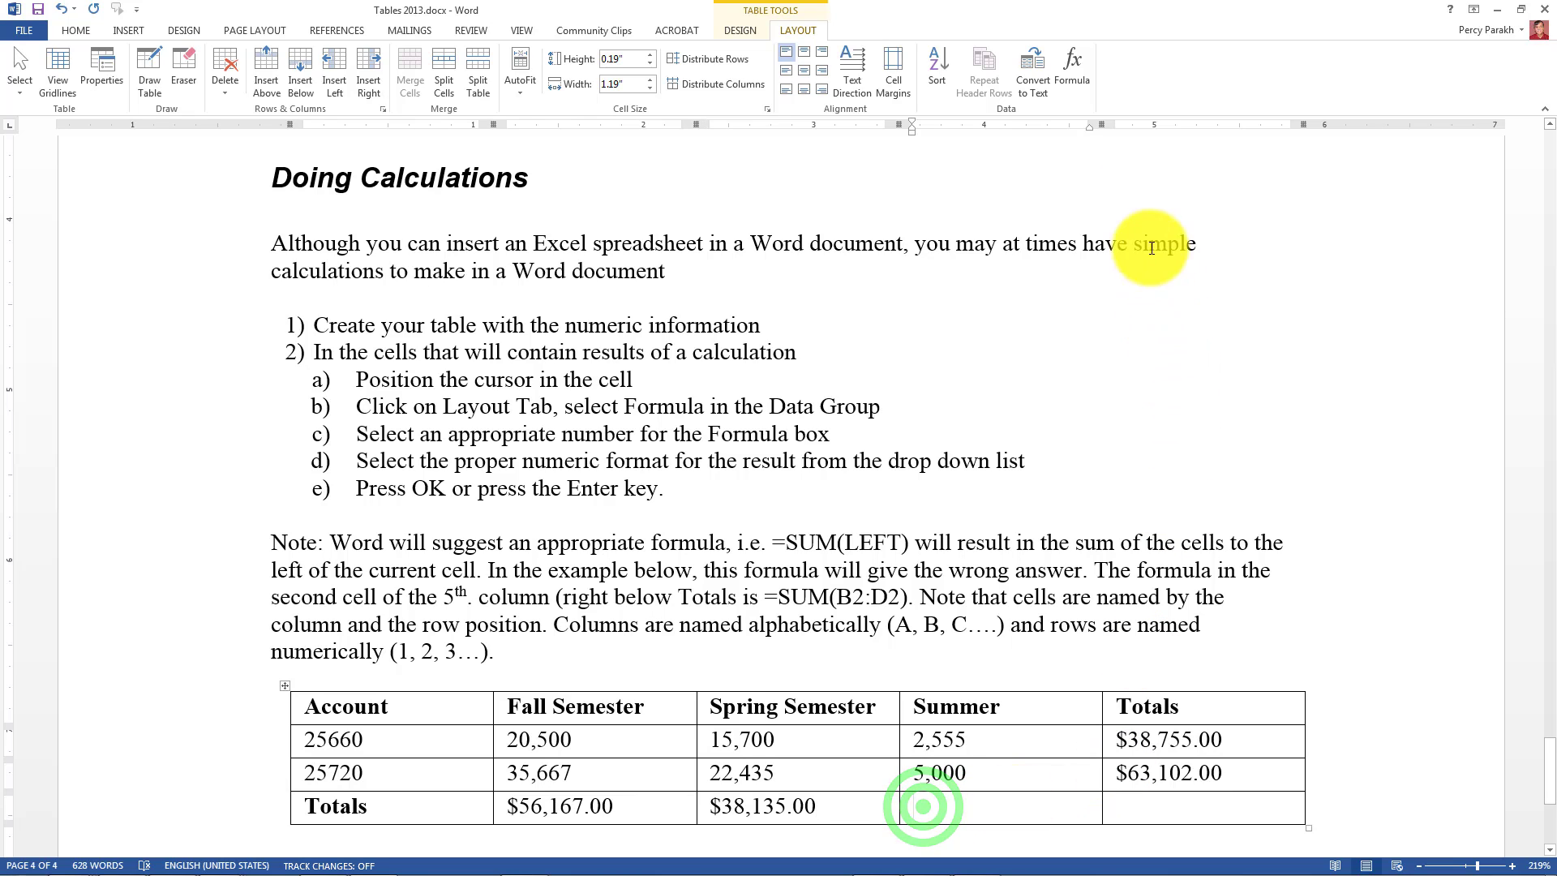
pyautogui.click(1063, 65)
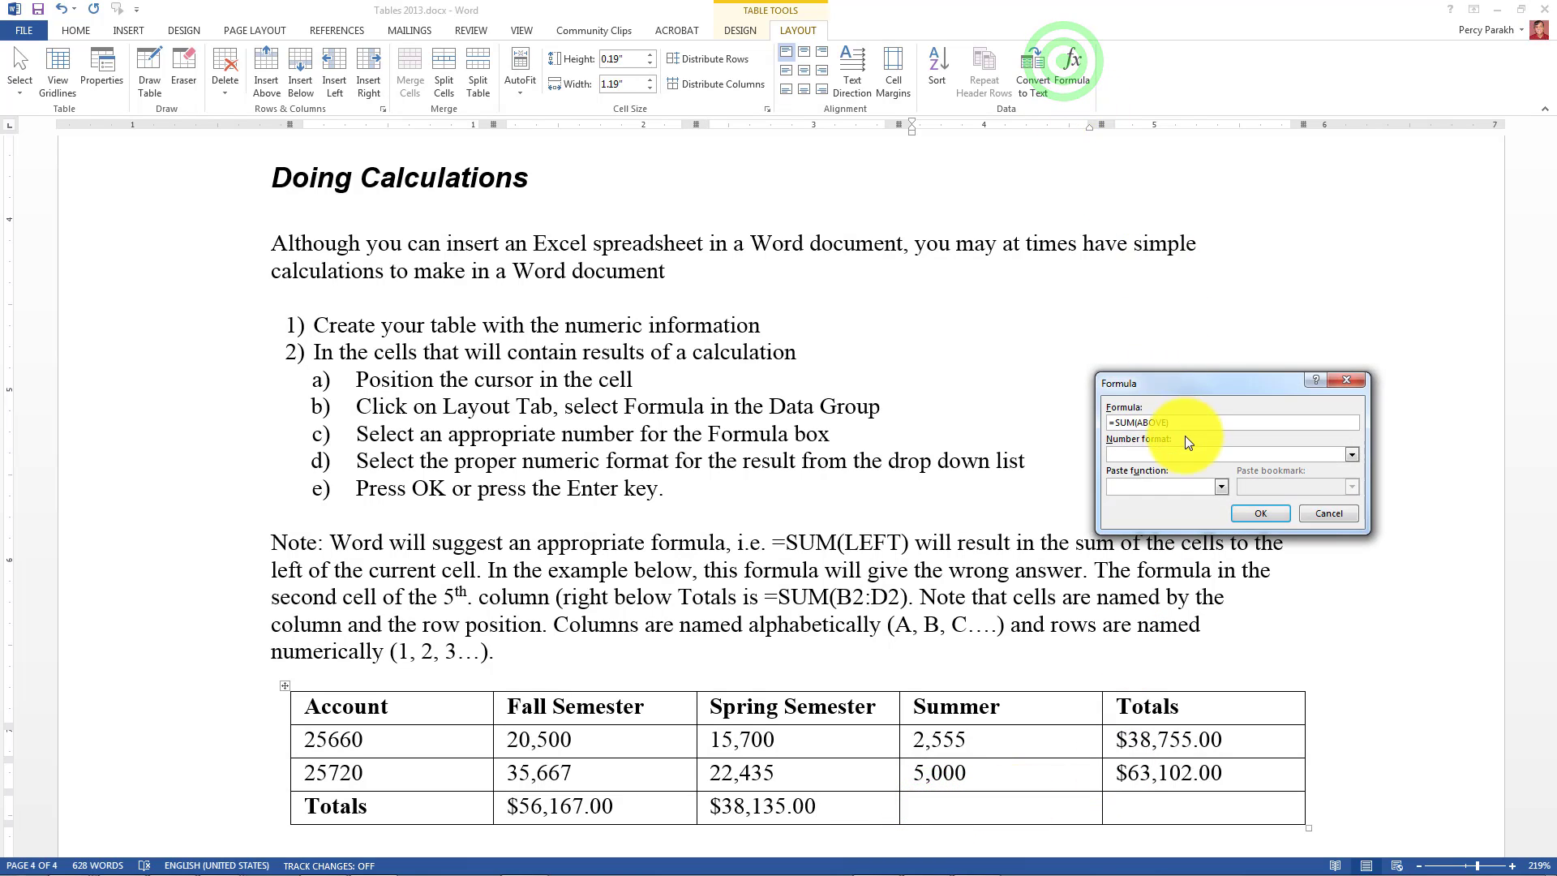
pyautogui.click(1137, 422)
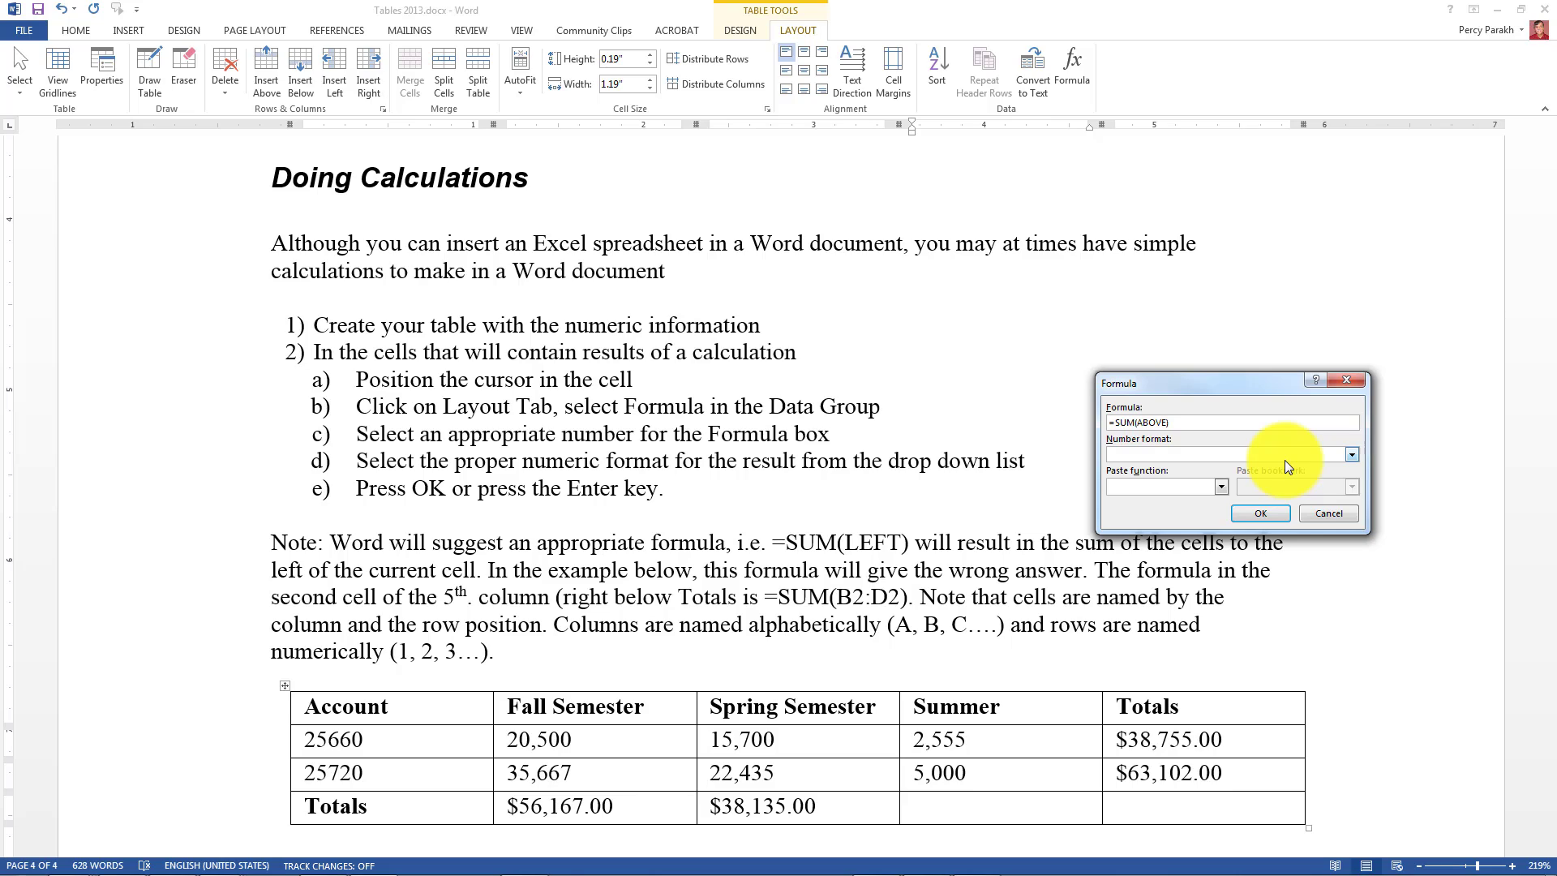
pyautogui.press('Delete')
pyautogui.press('Delete')
pyautogui.press('Delete')
pyautogui.press('Delete')
pyautogui.write('D2:D3')
pyautogui.click(1351, 454)
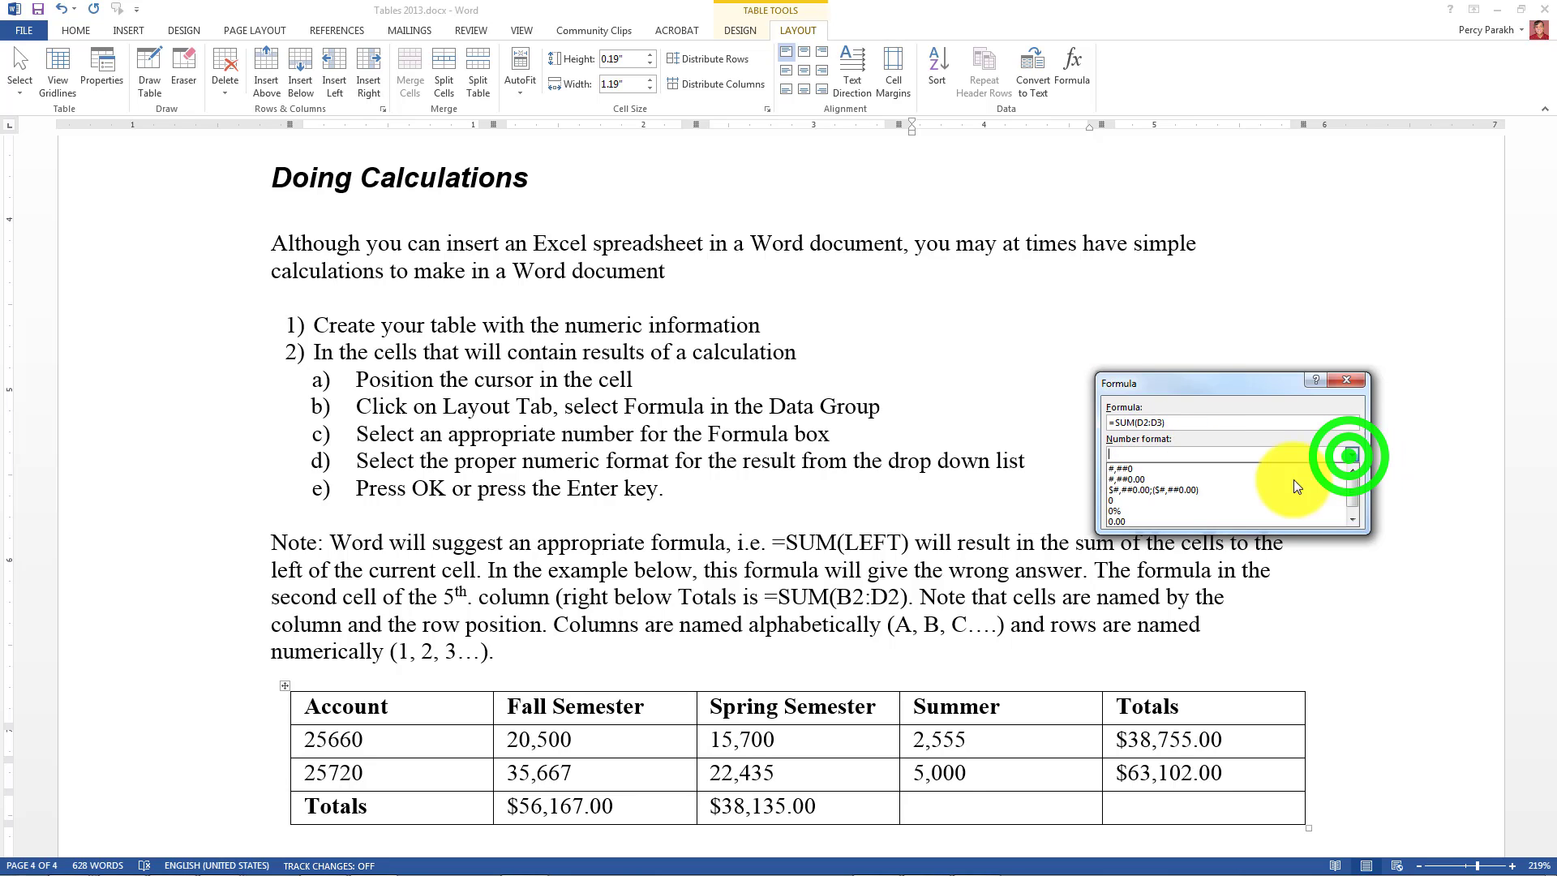
pyautogui.click(1164, 492)
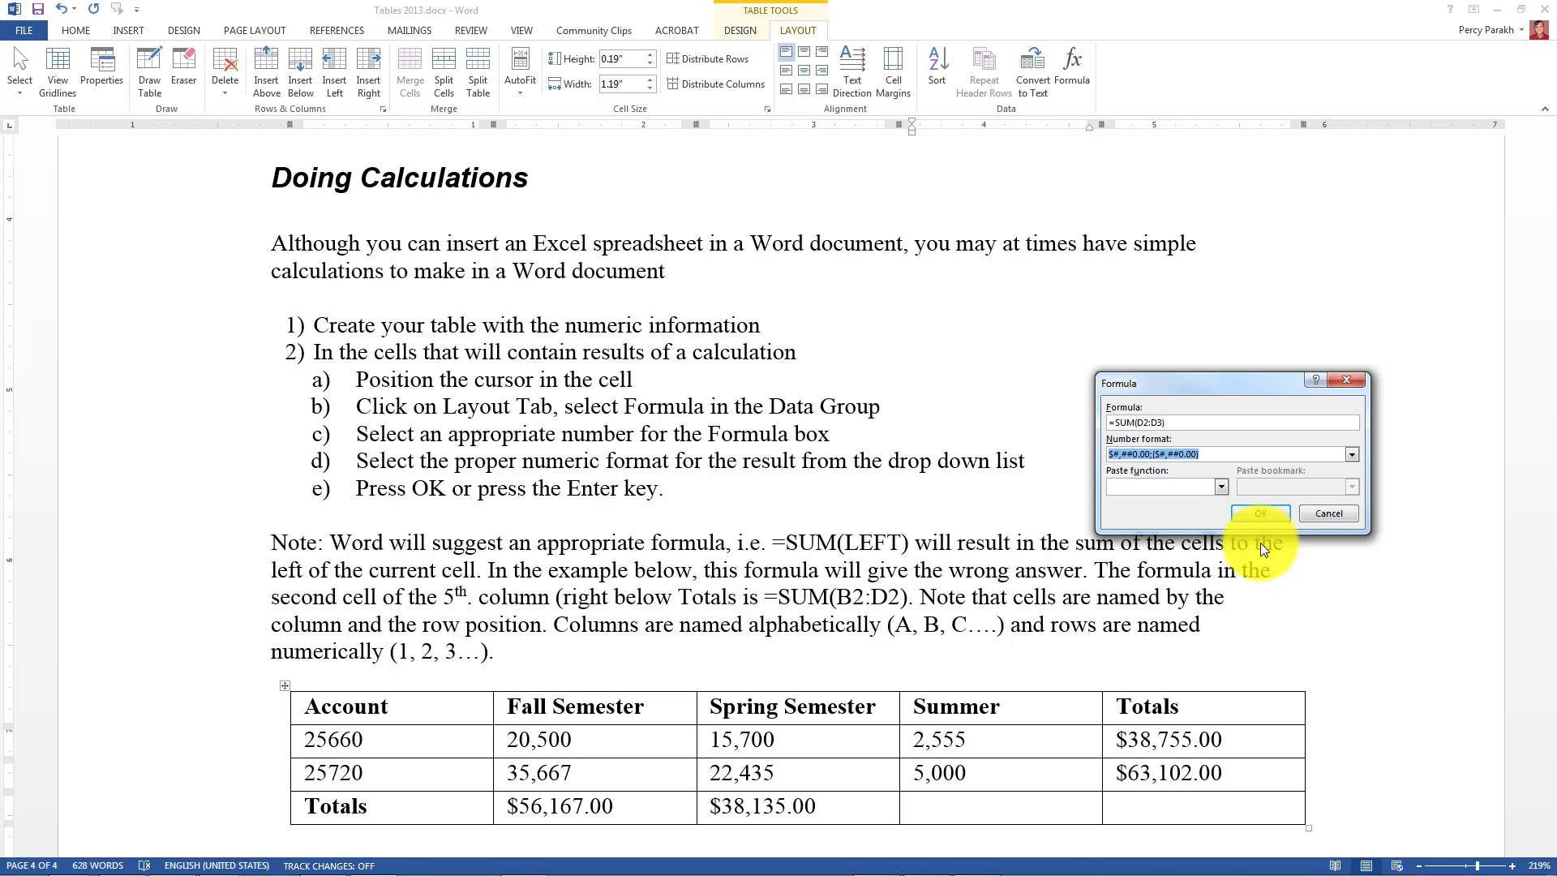
pyautogui.click(1265, 512)
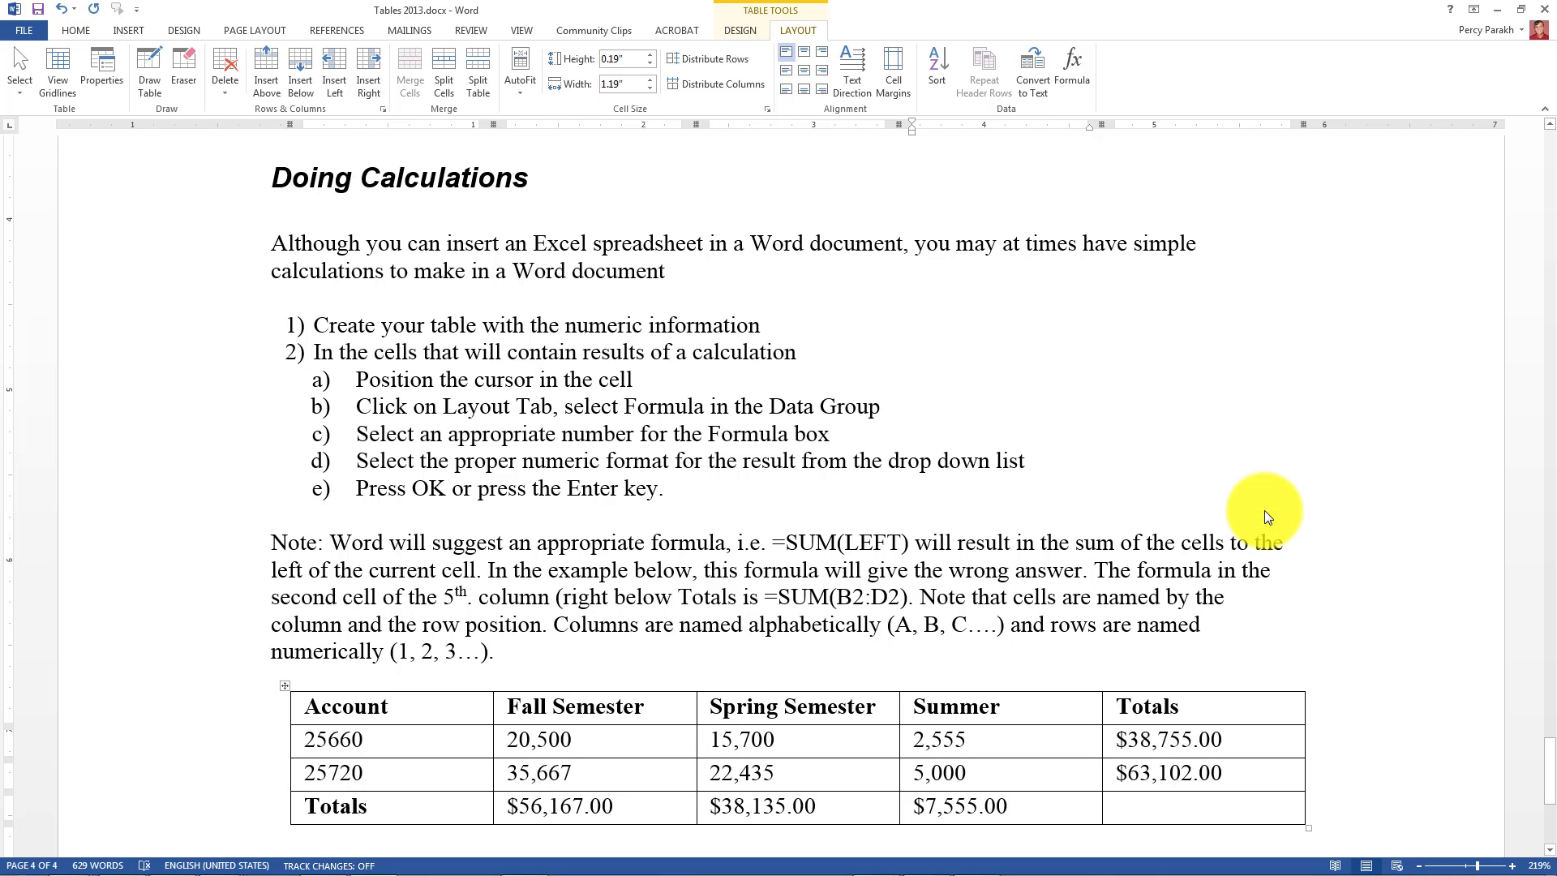
# - Set up the formula =SUM(E2:E3) for the grand total cell where the Totals row and Totals column meet
pyautogui.click(1157, 819)
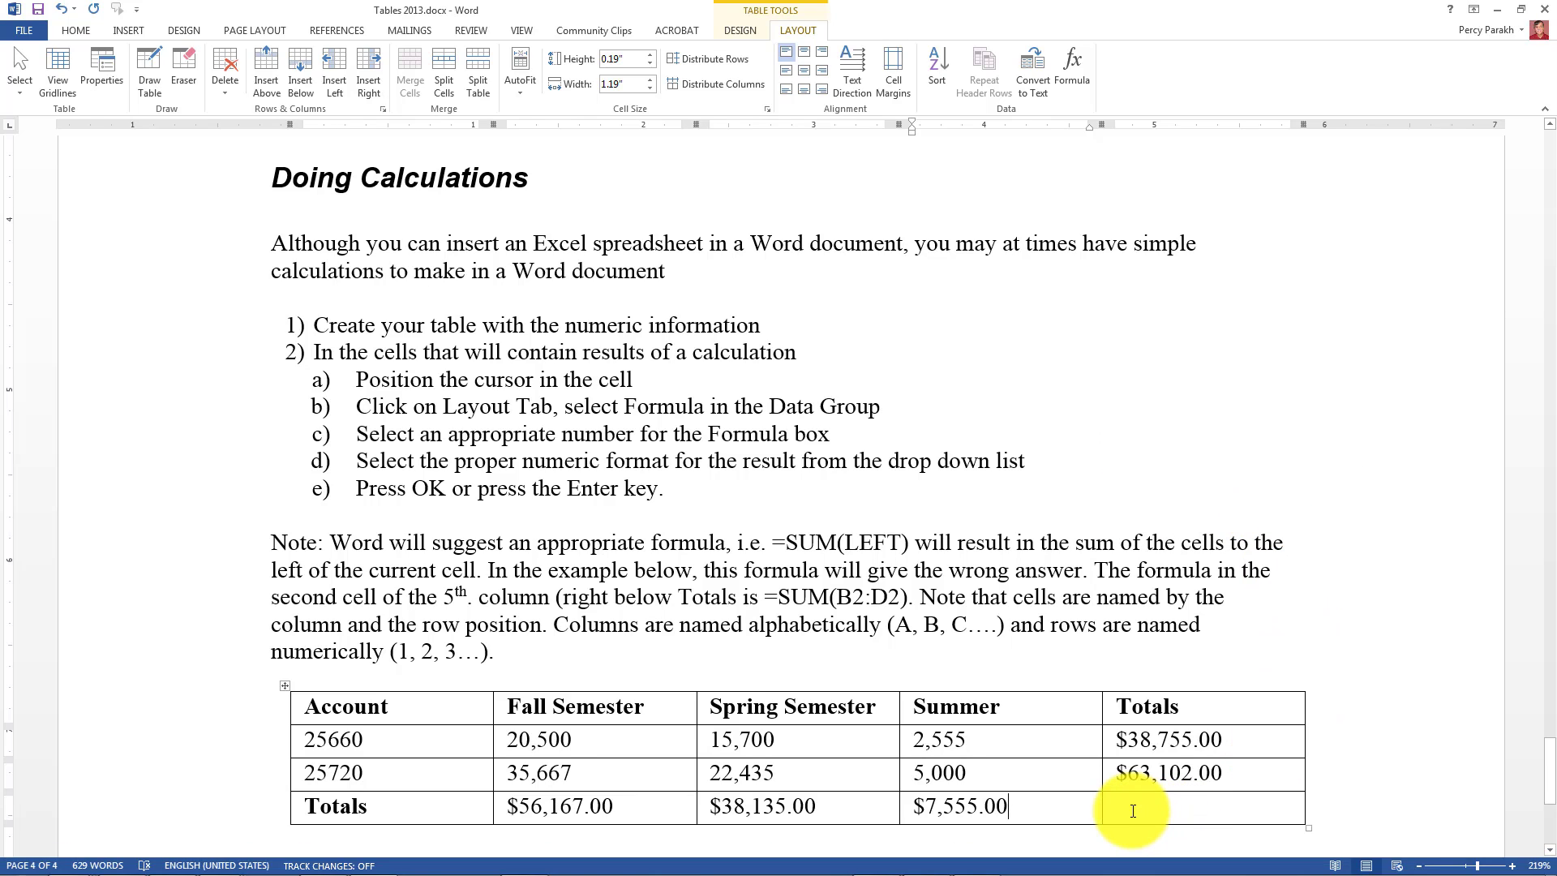
pyautogui.click(1131, 810)
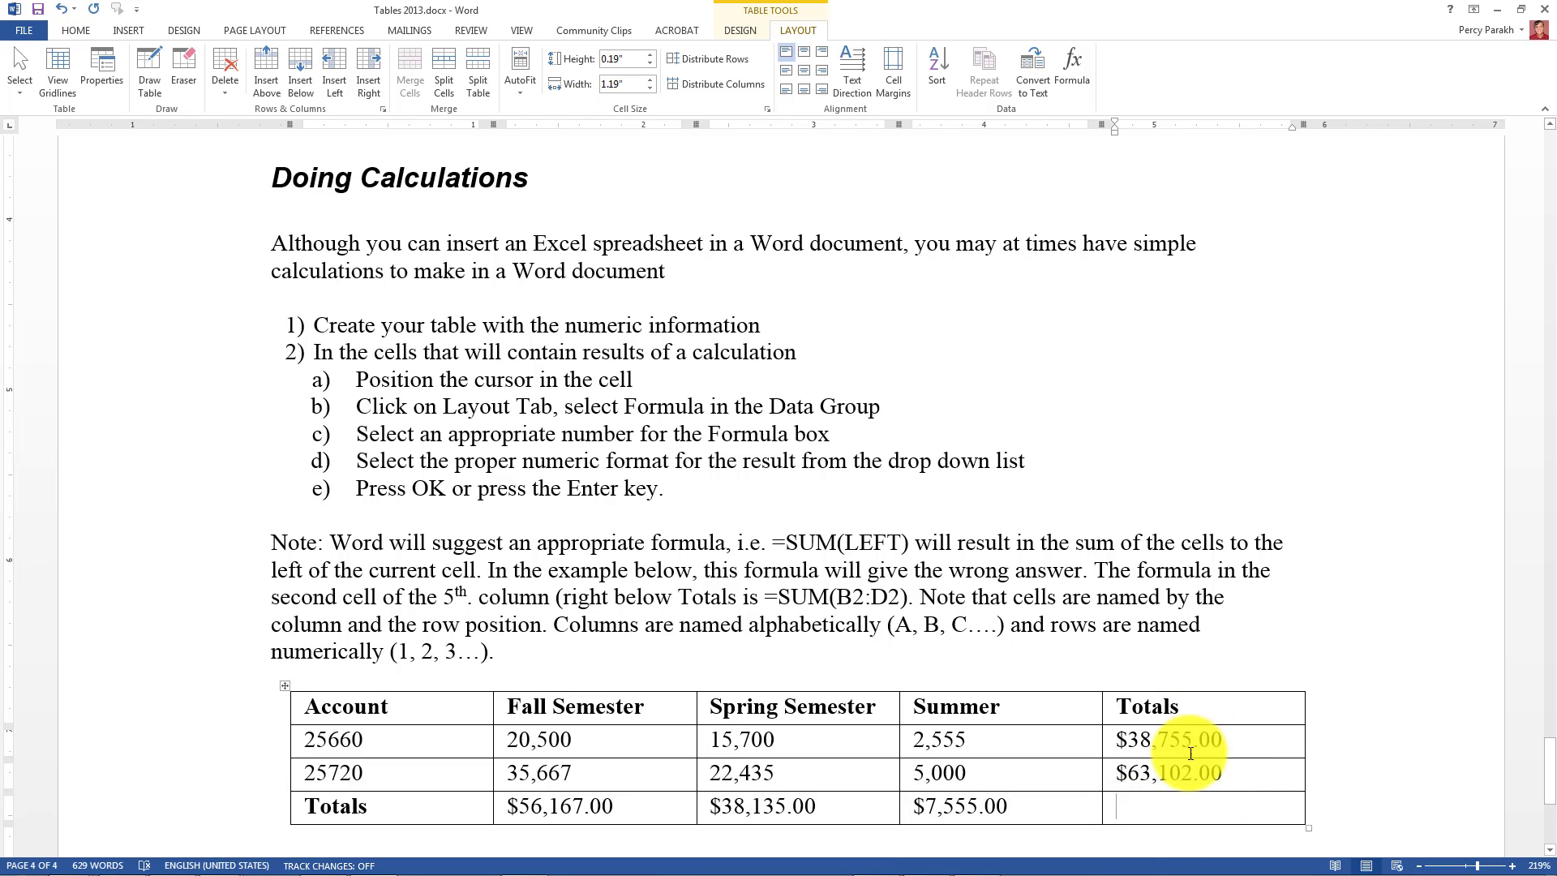
pyautogui.click(1075, 62)
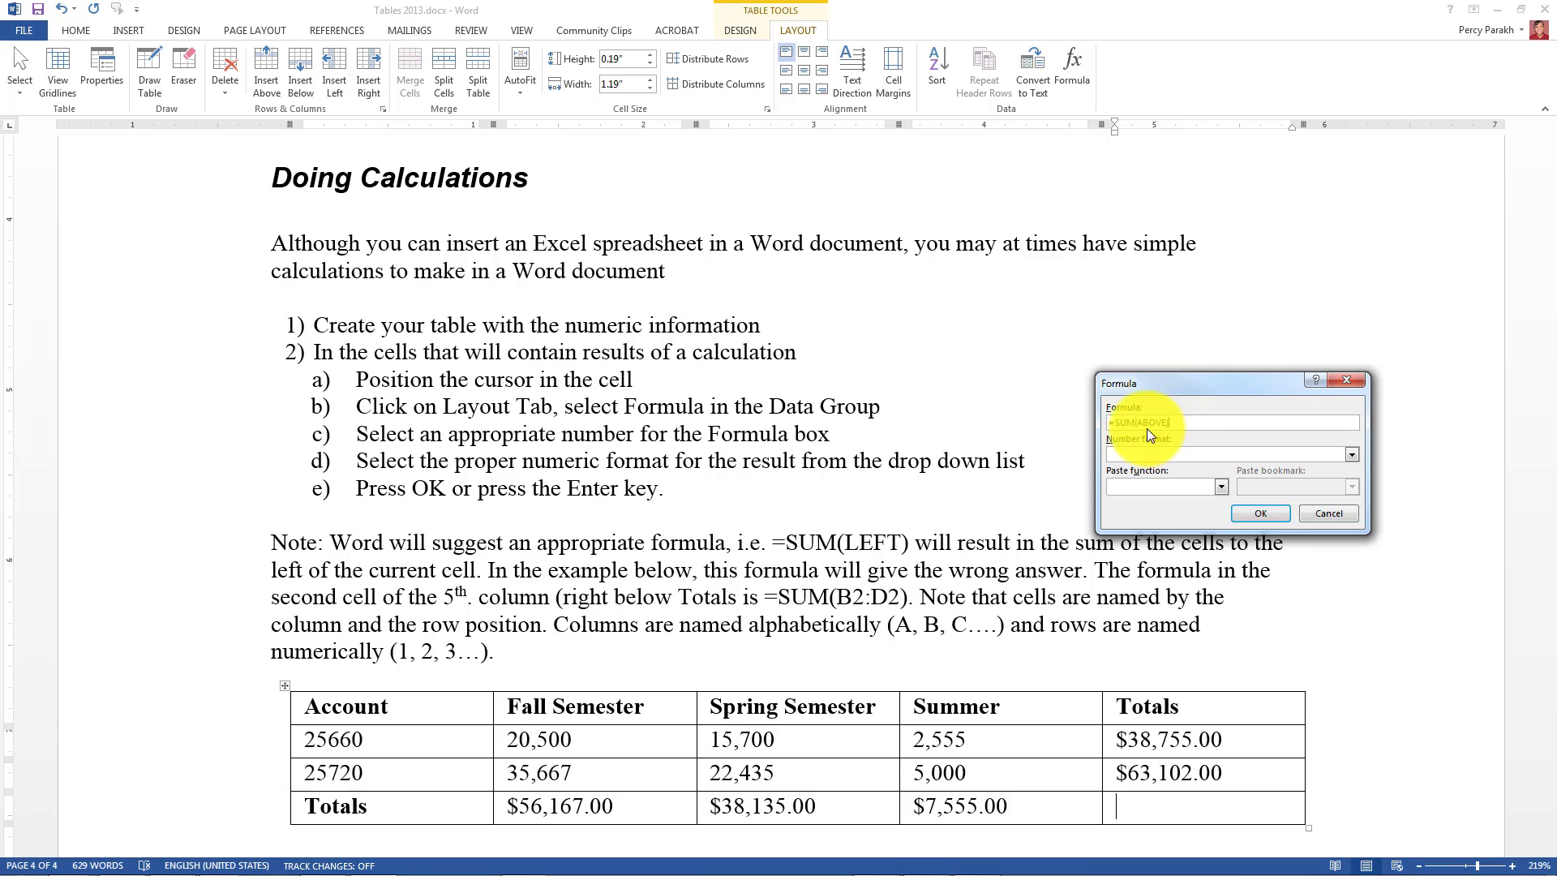
pyautogui.click(1138, 423)
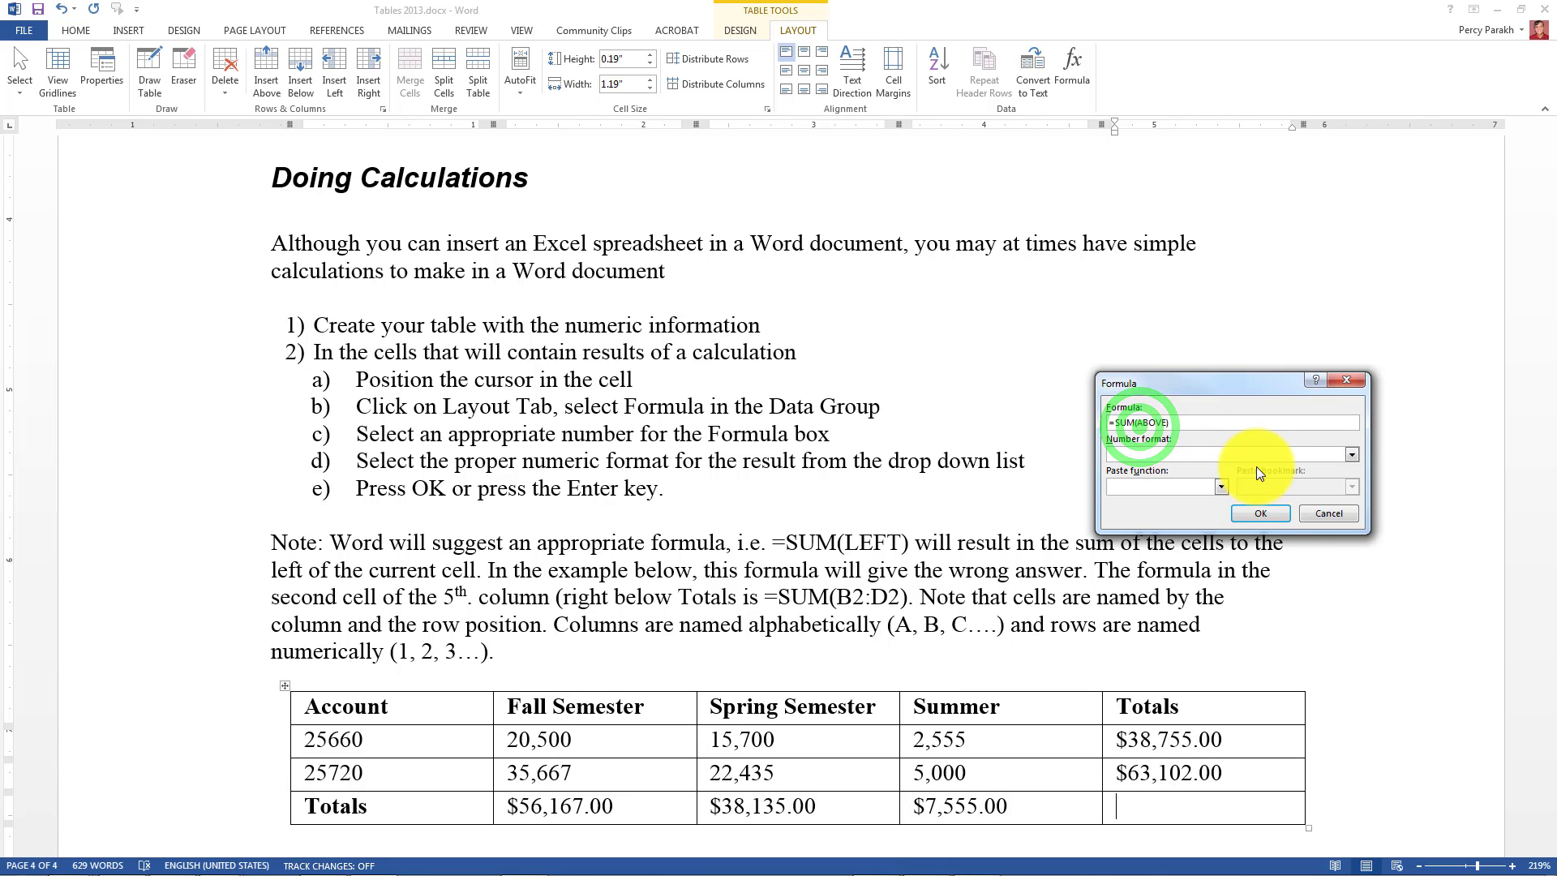
pyautogui.press('Delete')
pyautogui.press('Delete')
pyautogui.press('Delete')
pyautogui.press('Delete')
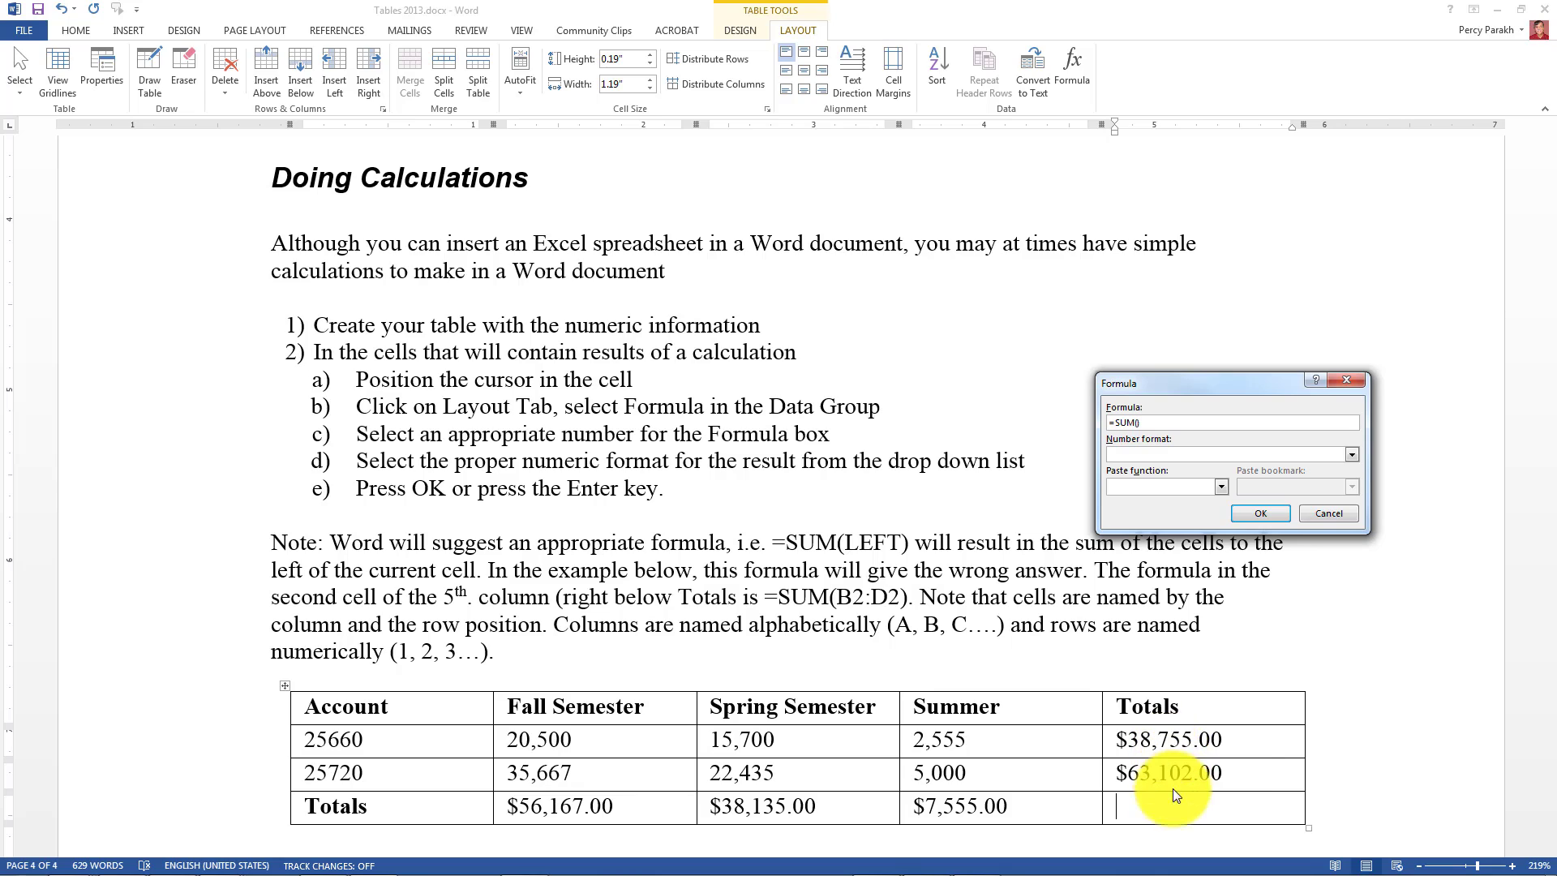
pyautogui.write('E2')
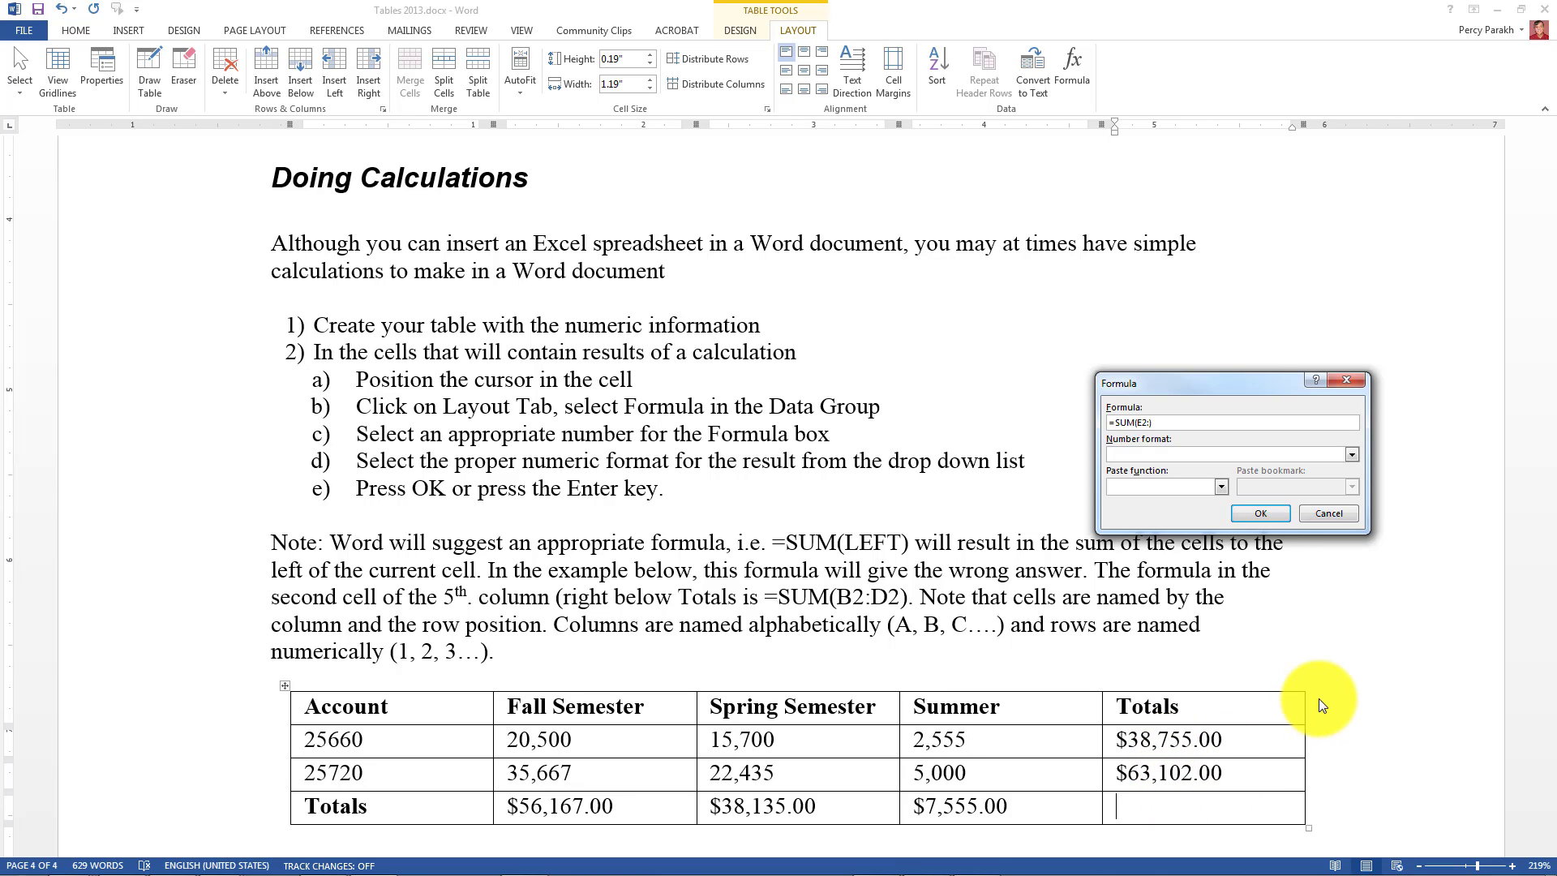
pyautogui.write(':E3')
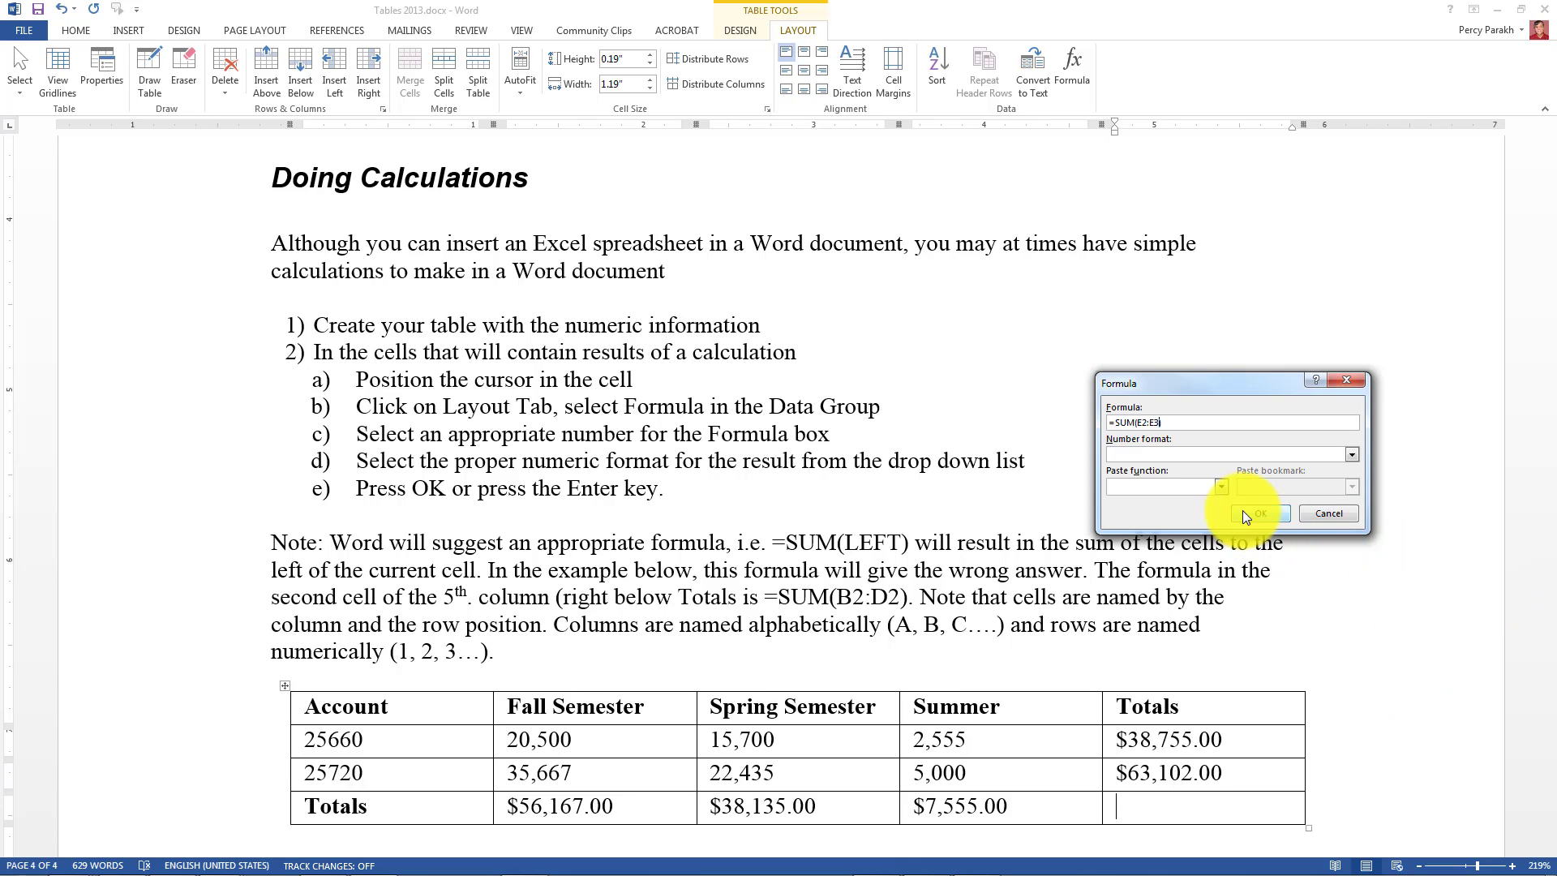
# - Apply the number format $#,##0.00;($#,##0.00) to the grand total formula and insert it
pyautogui.click(1352, 456)
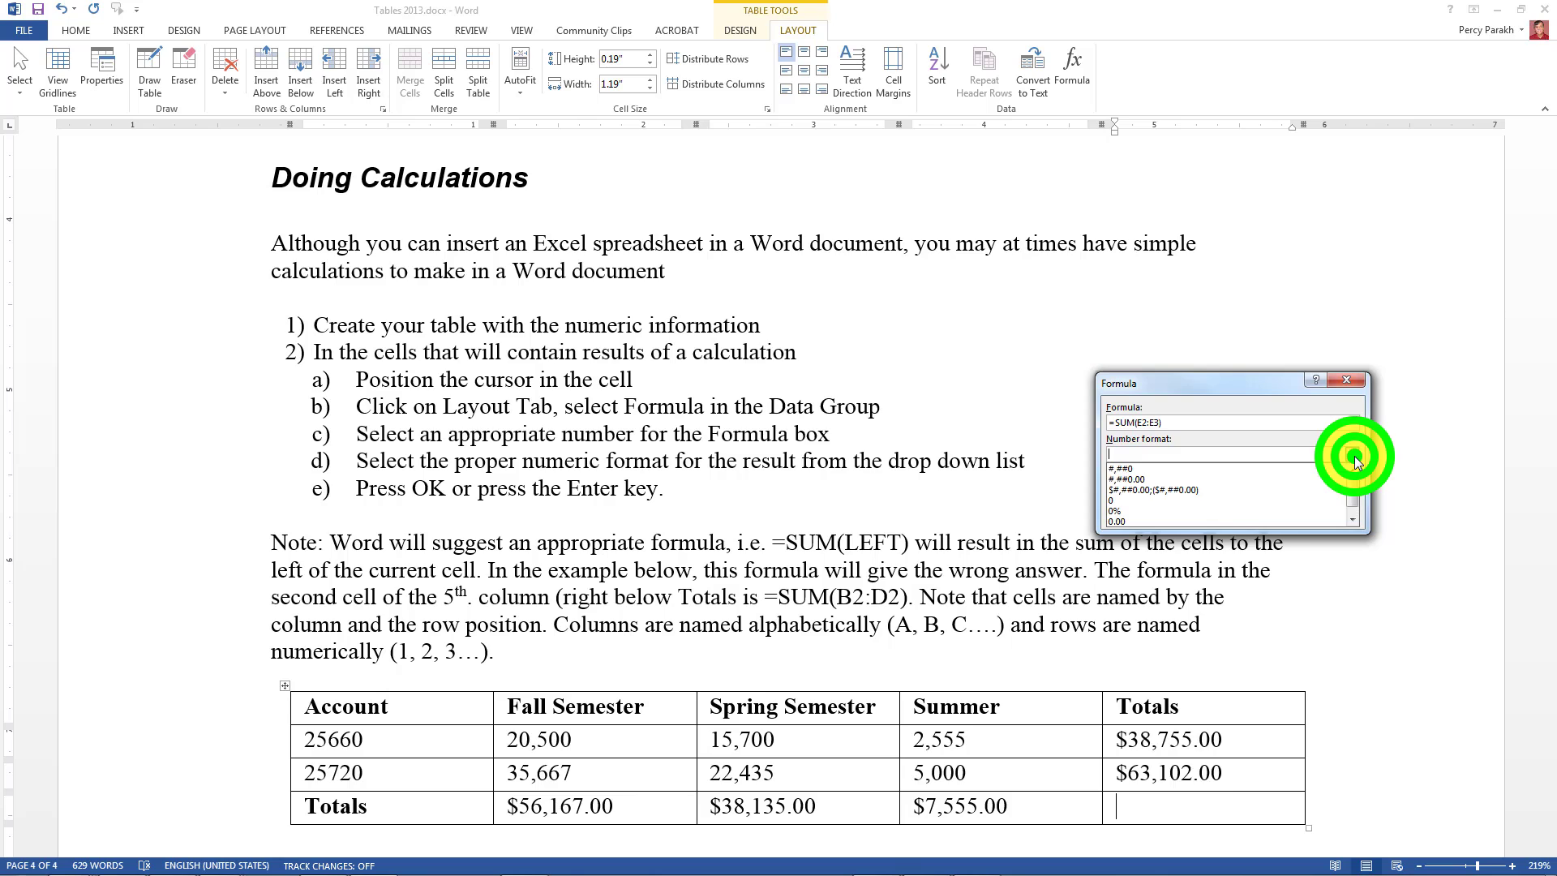
pyautogui.click(1161, 490)
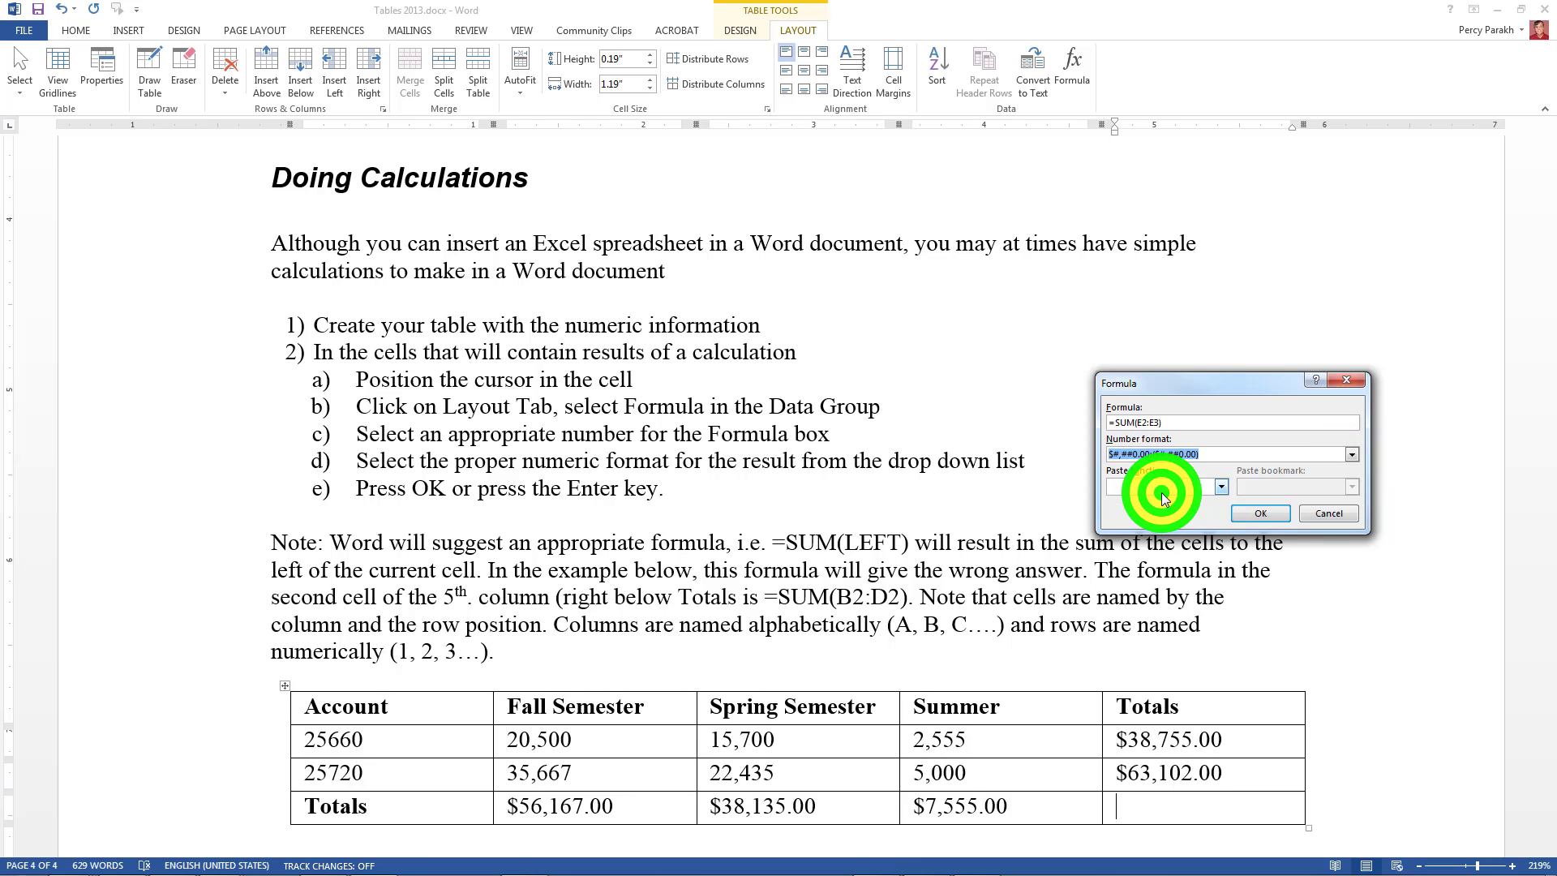
pyautogui.click(1263, 509)
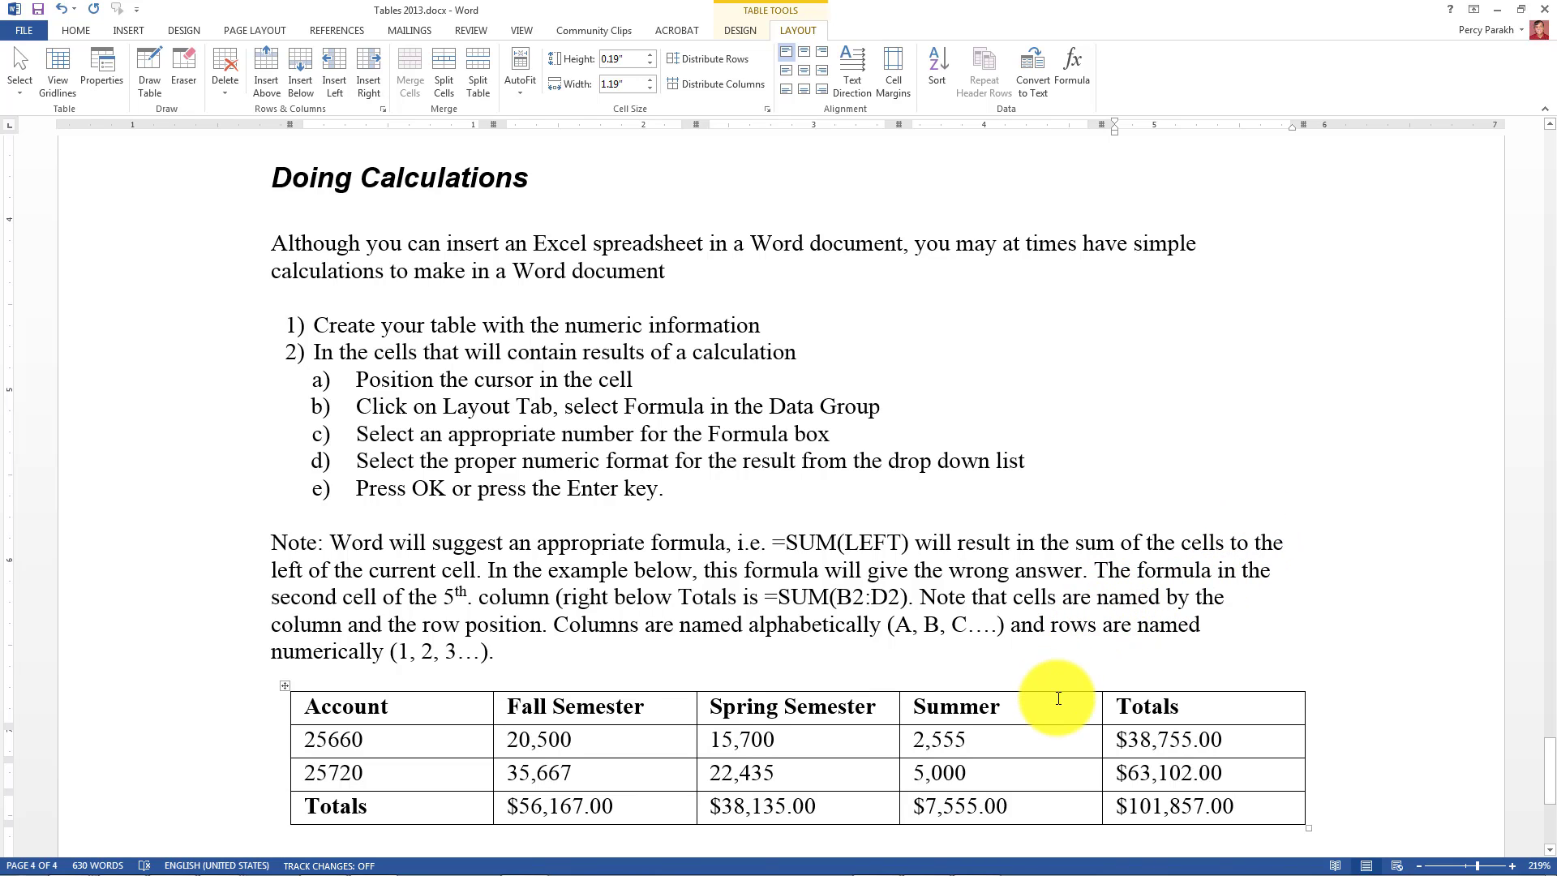
# - Clear the existing value from the first account row's Max cell in the second calculations table
pyautogui.scroll(-4, 1058, 698)
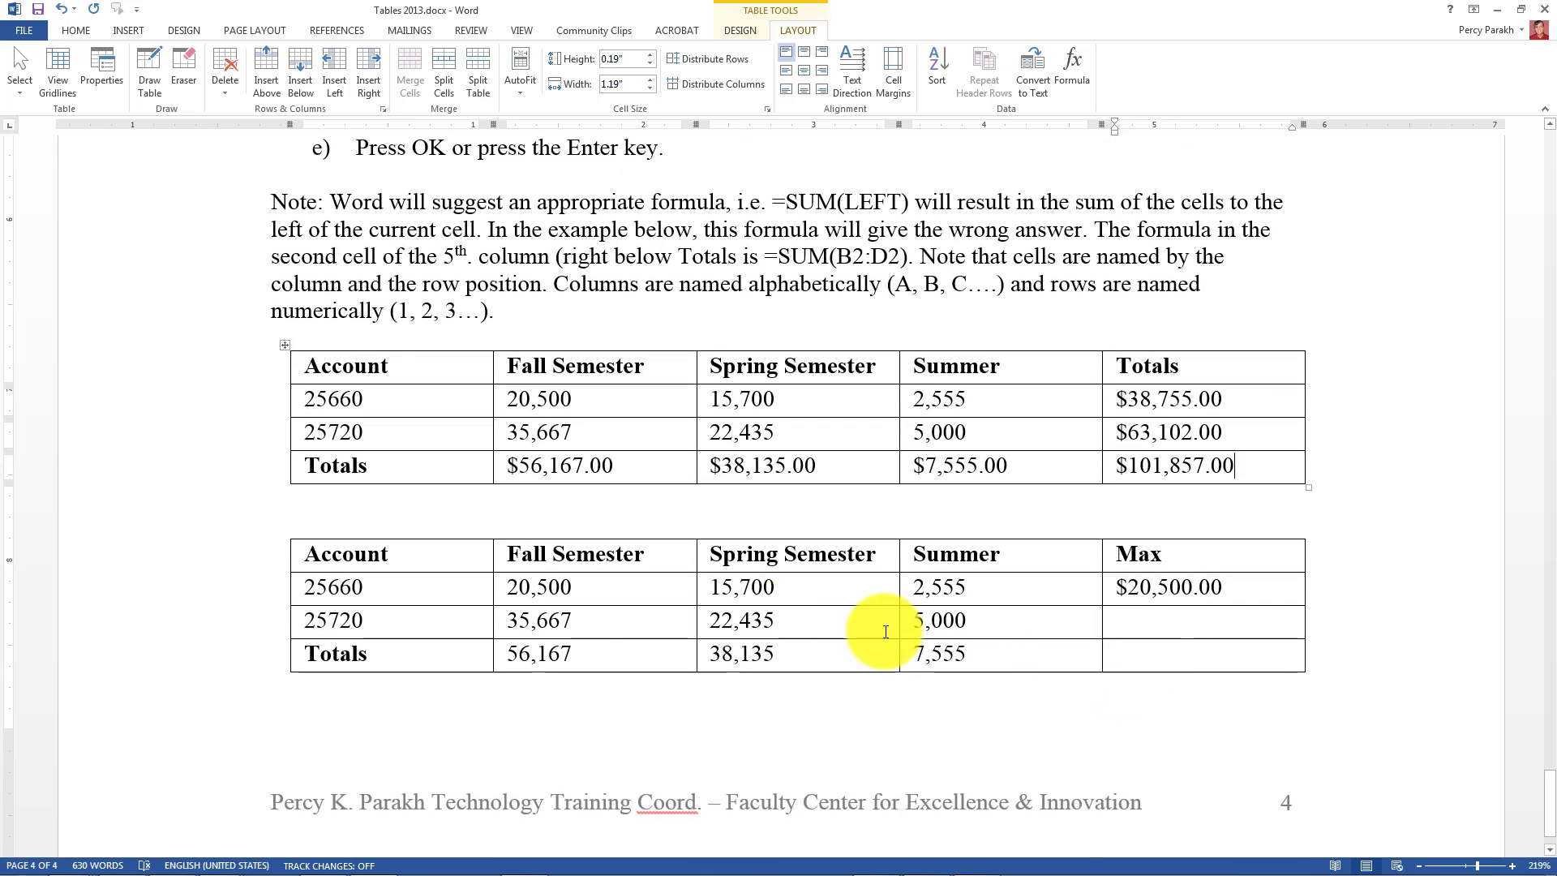
pyautogui.click(1126, 587)
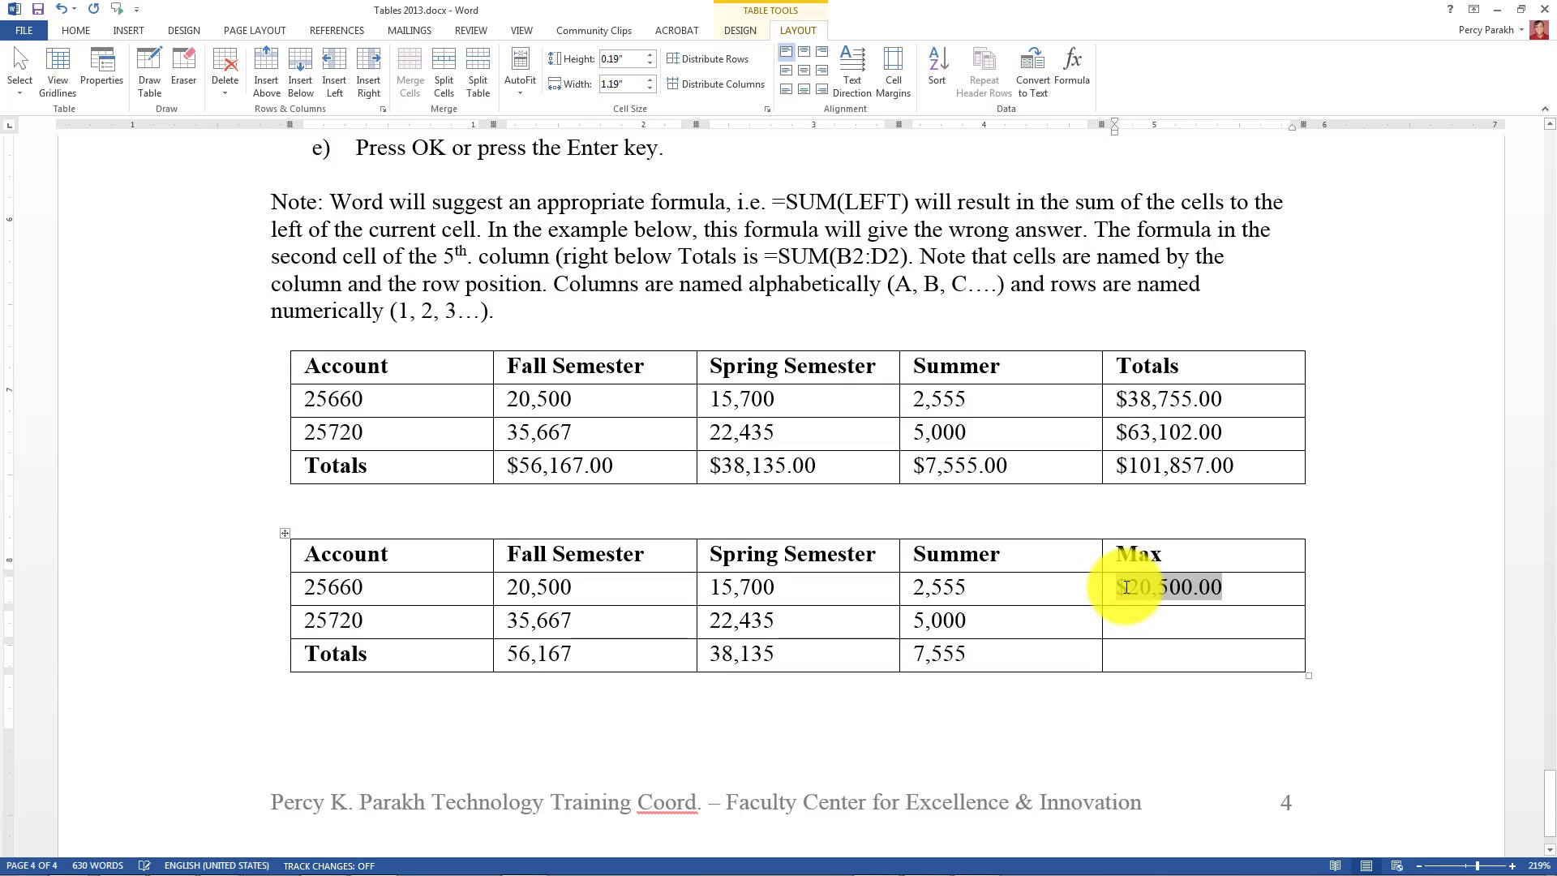
pyautogui.press('Delete')
pyautogui.click(1112, 589)
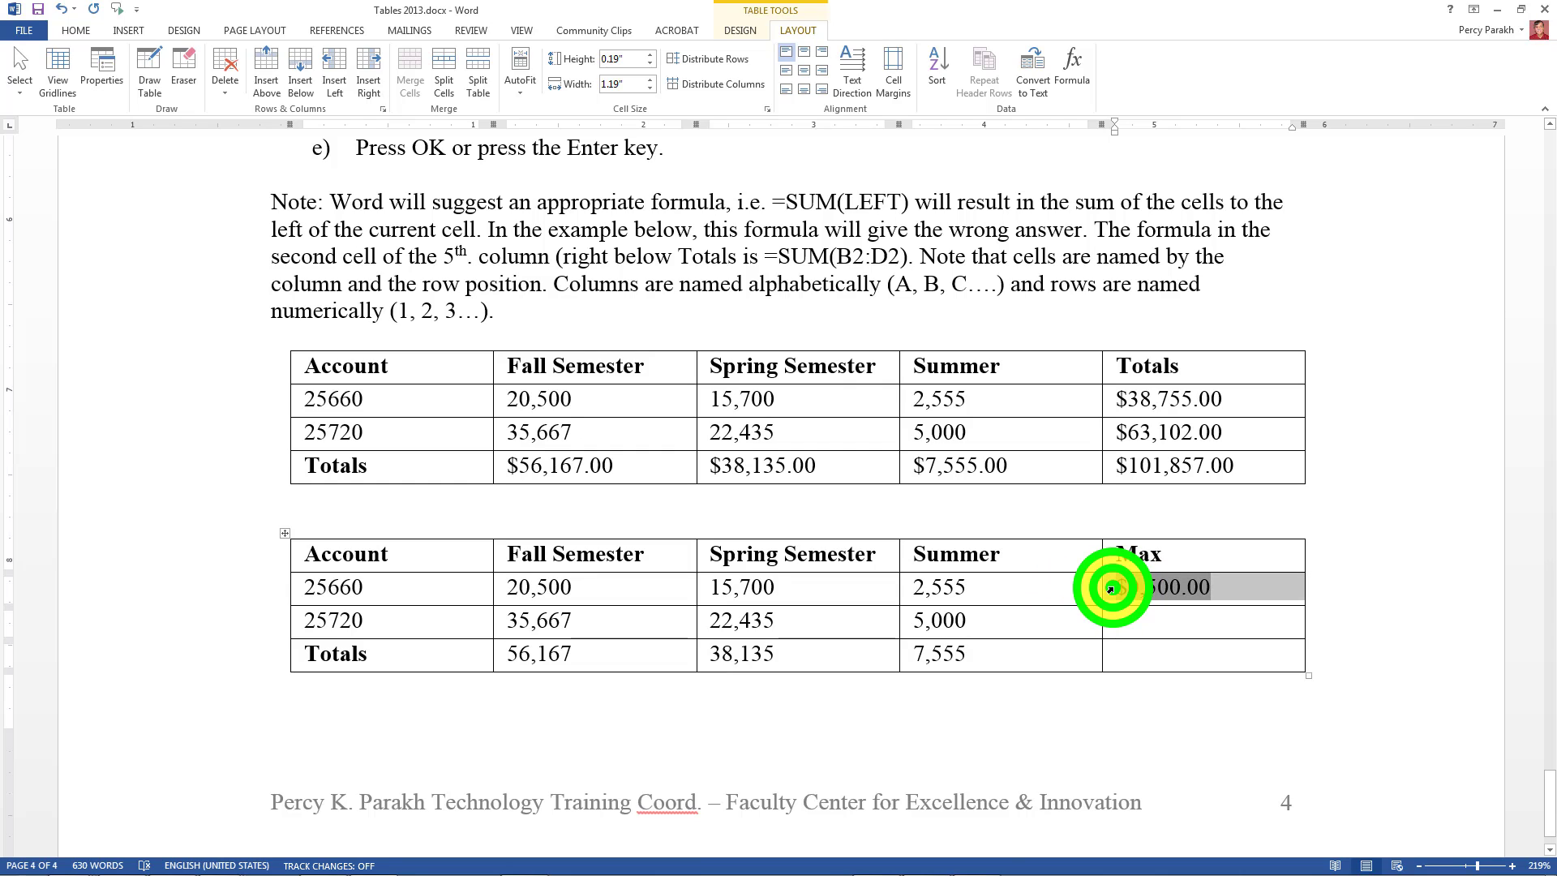
pyautogui.press('Delete')
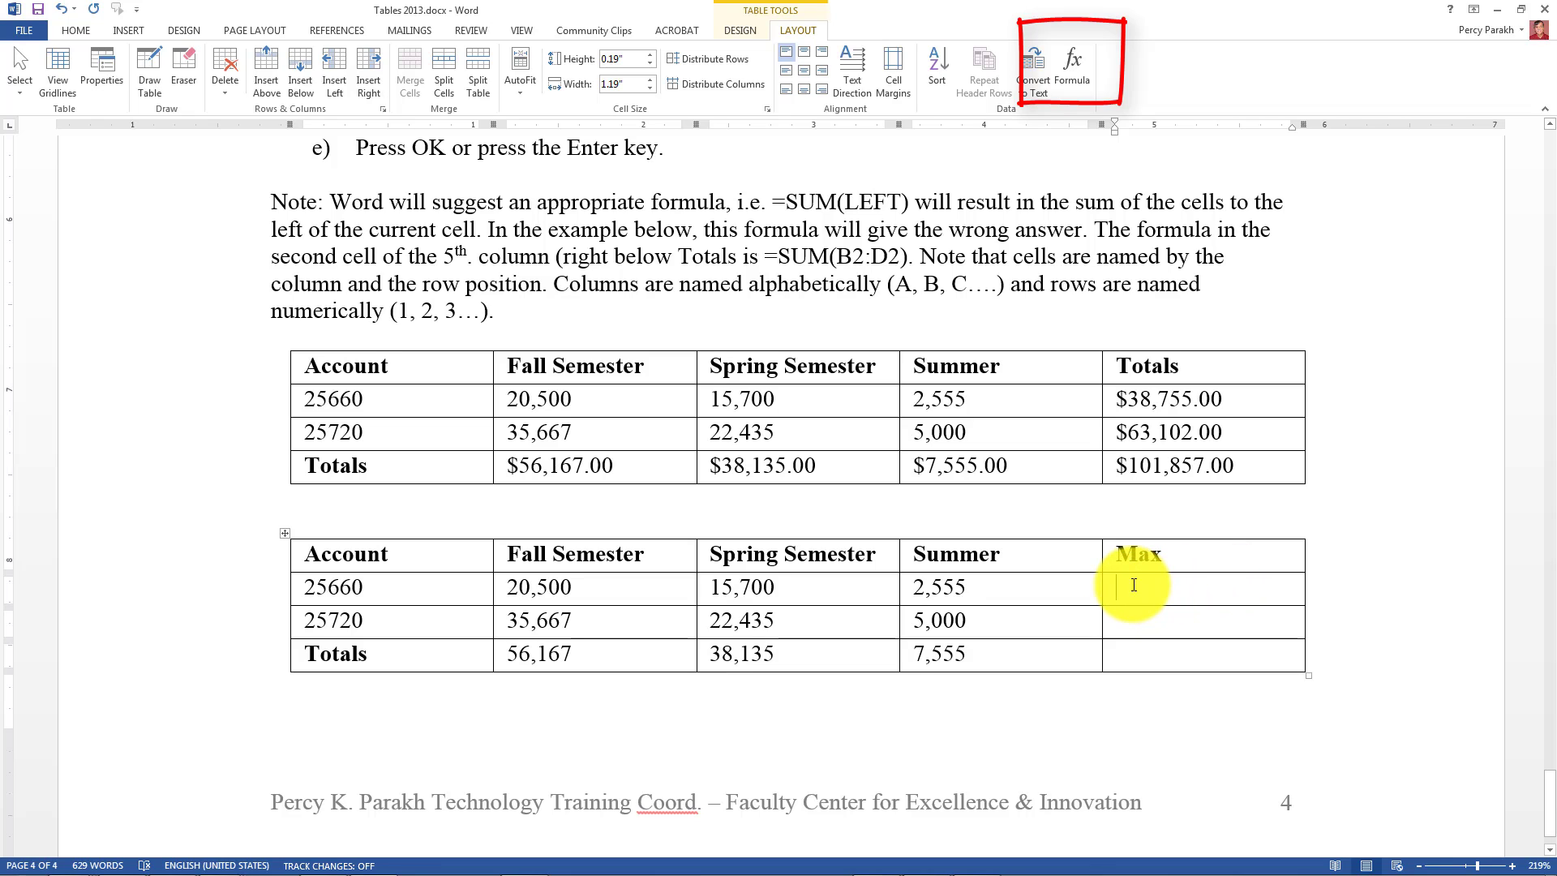
# - Start a formula in the first account row's Max cell and paste the MAX function into it
pyautogui.click(1072, 61)
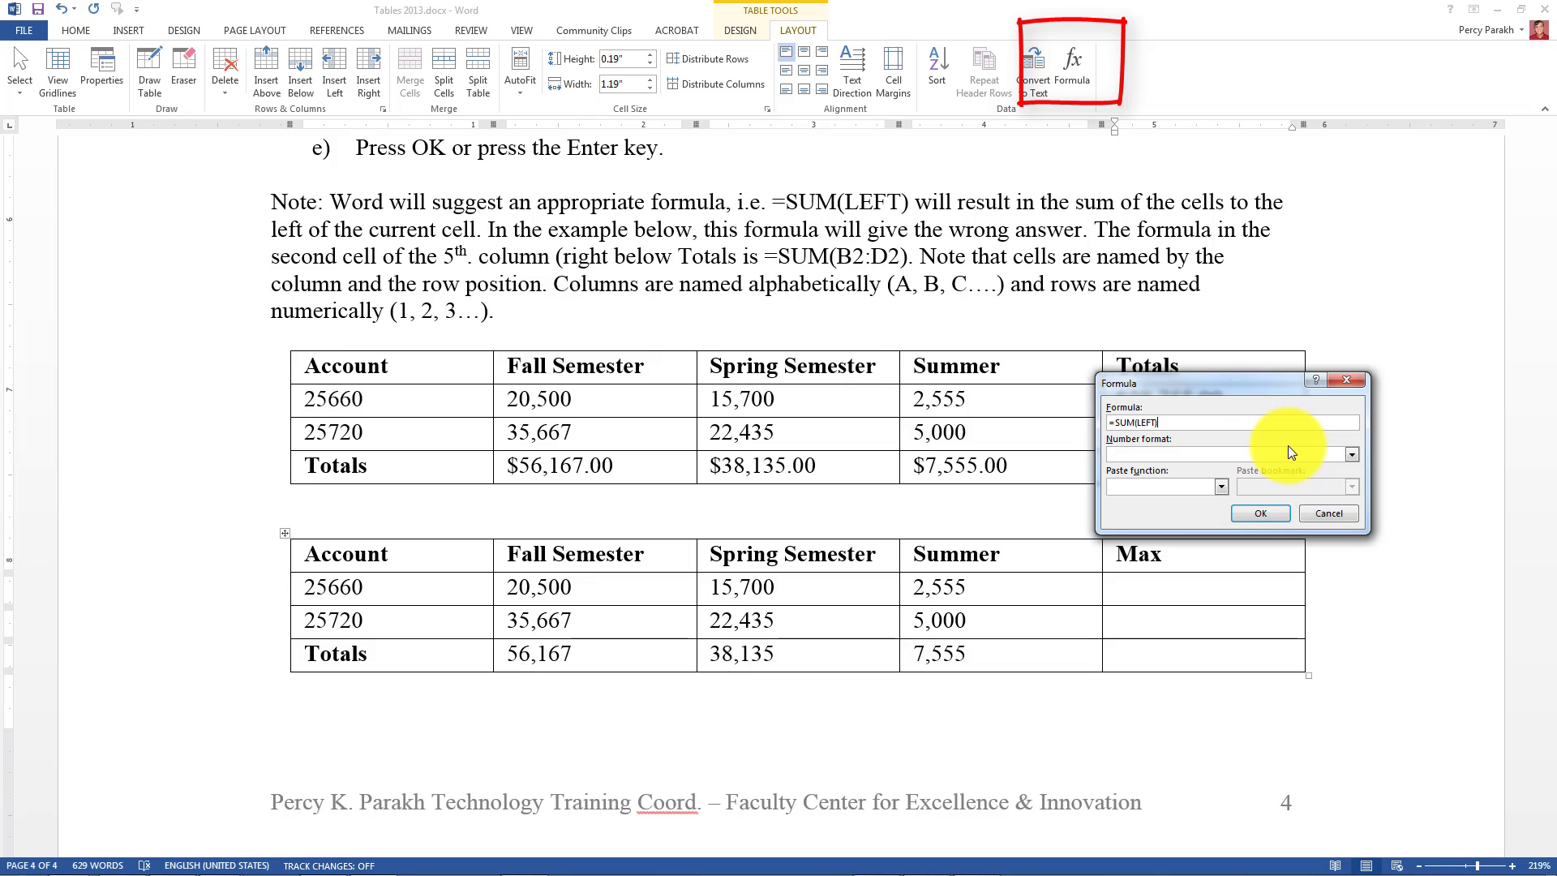
pyautogui.click(1221, 487)
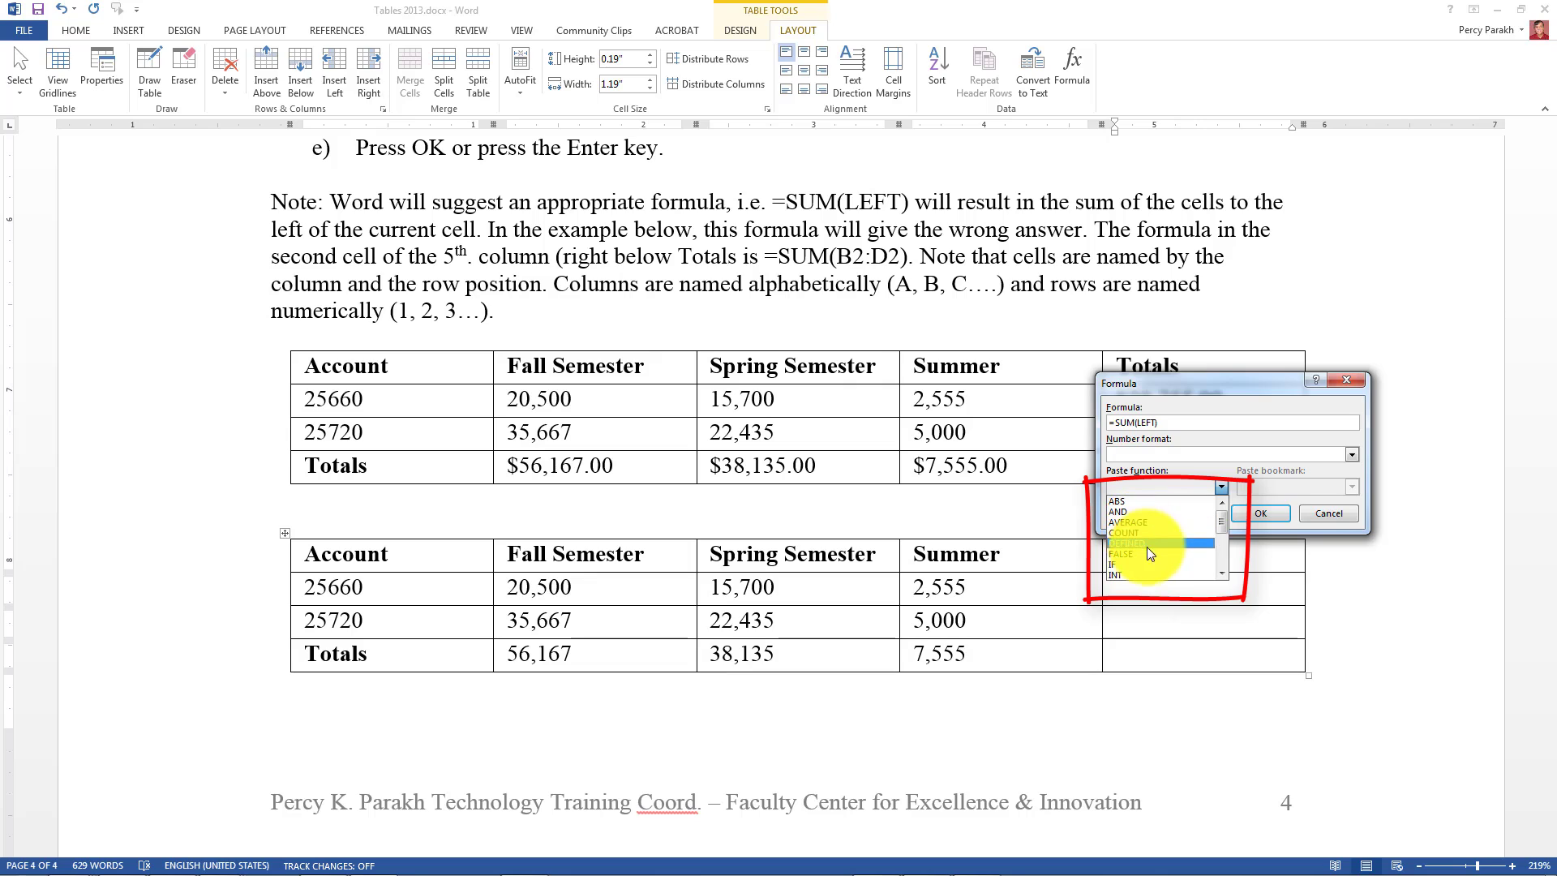
pyautogui.click(1218, 574)
pyautogui.click(1217, 574)
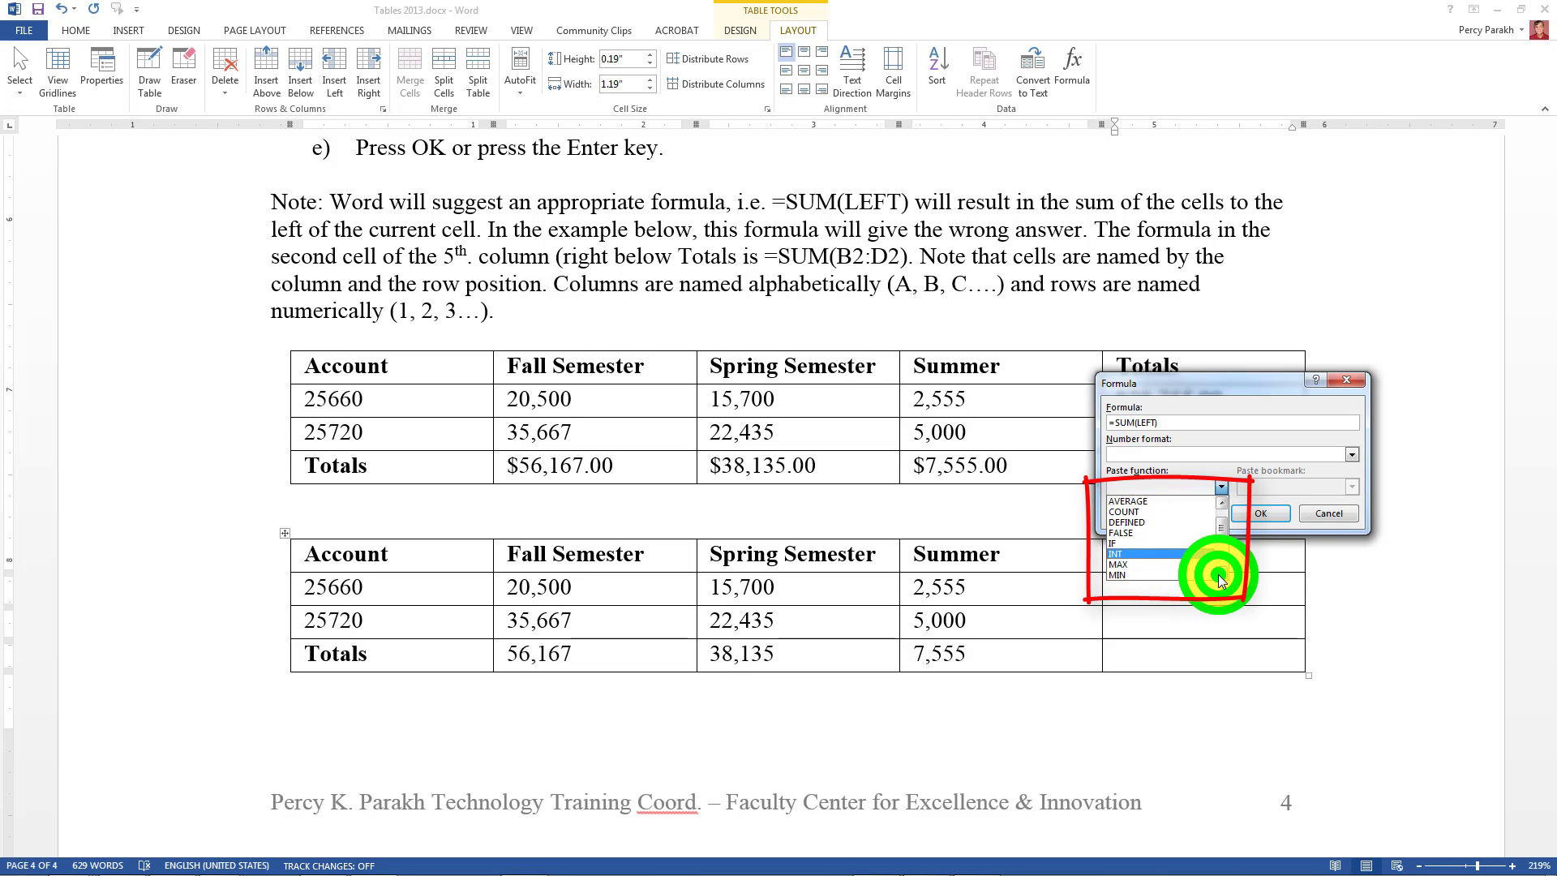
pyautogui.click(1217, 574)
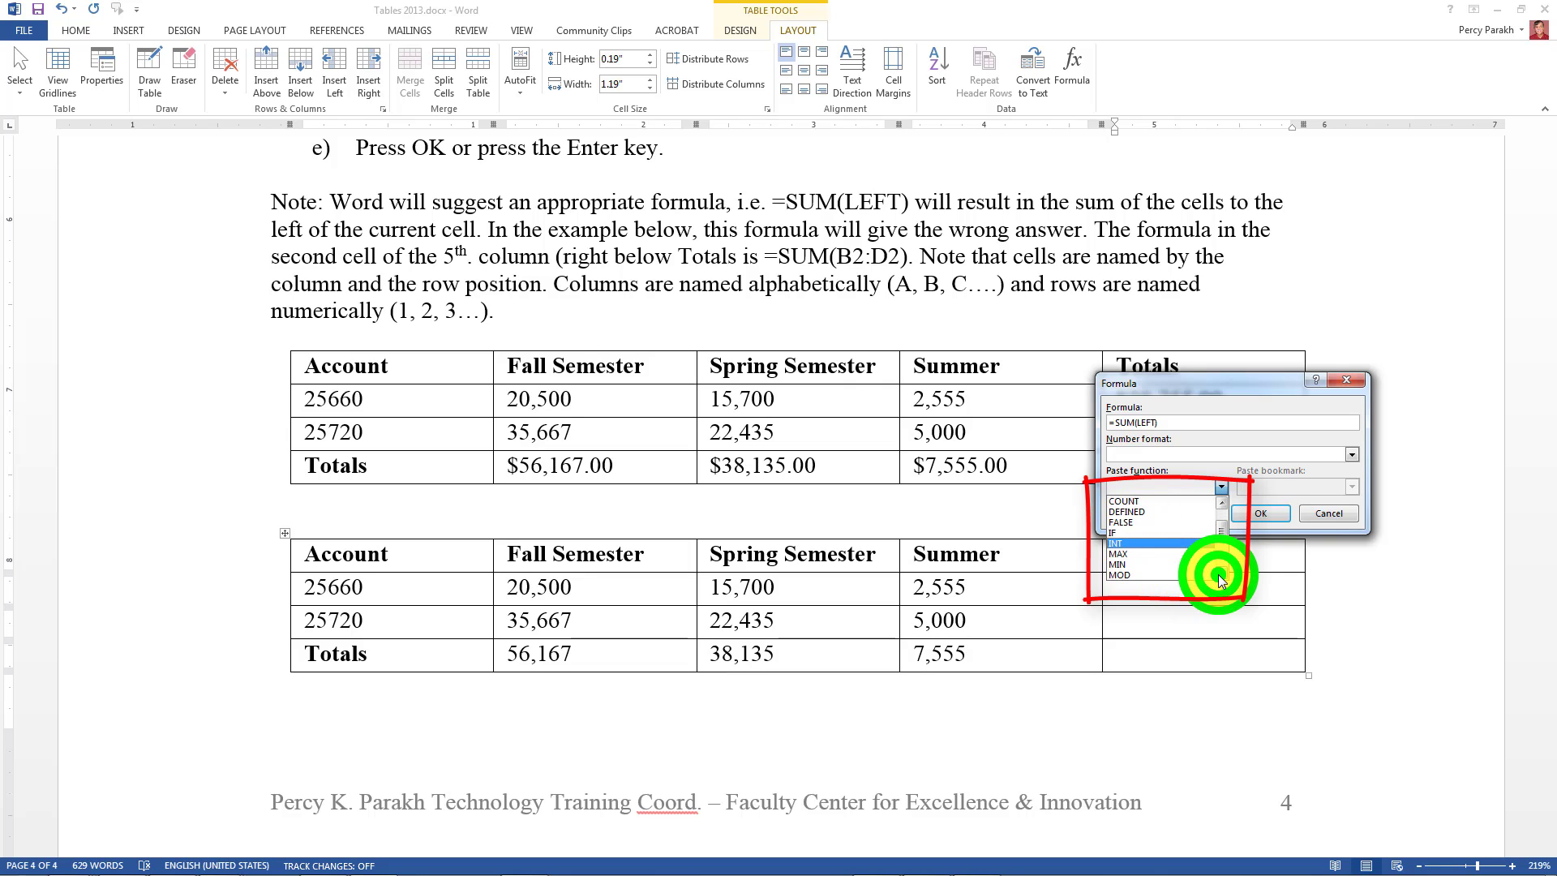
pyautogui.click(1126, 555)
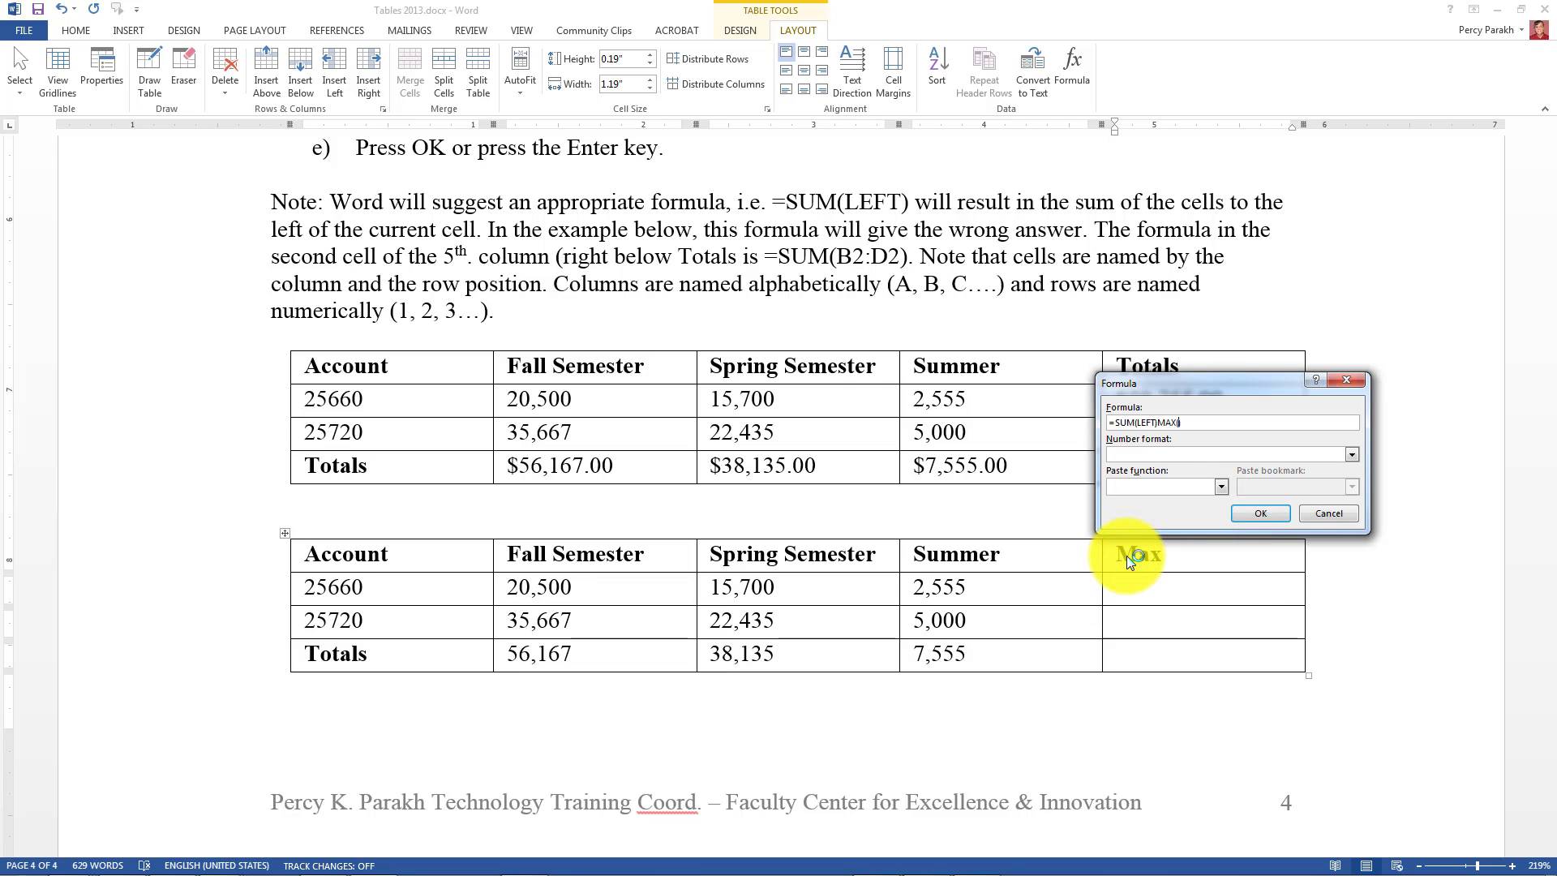
# - Remove the suggested SUM(LEFT) part from the formula, leaving only =MAX()
pyautogui.click(1155, 422)
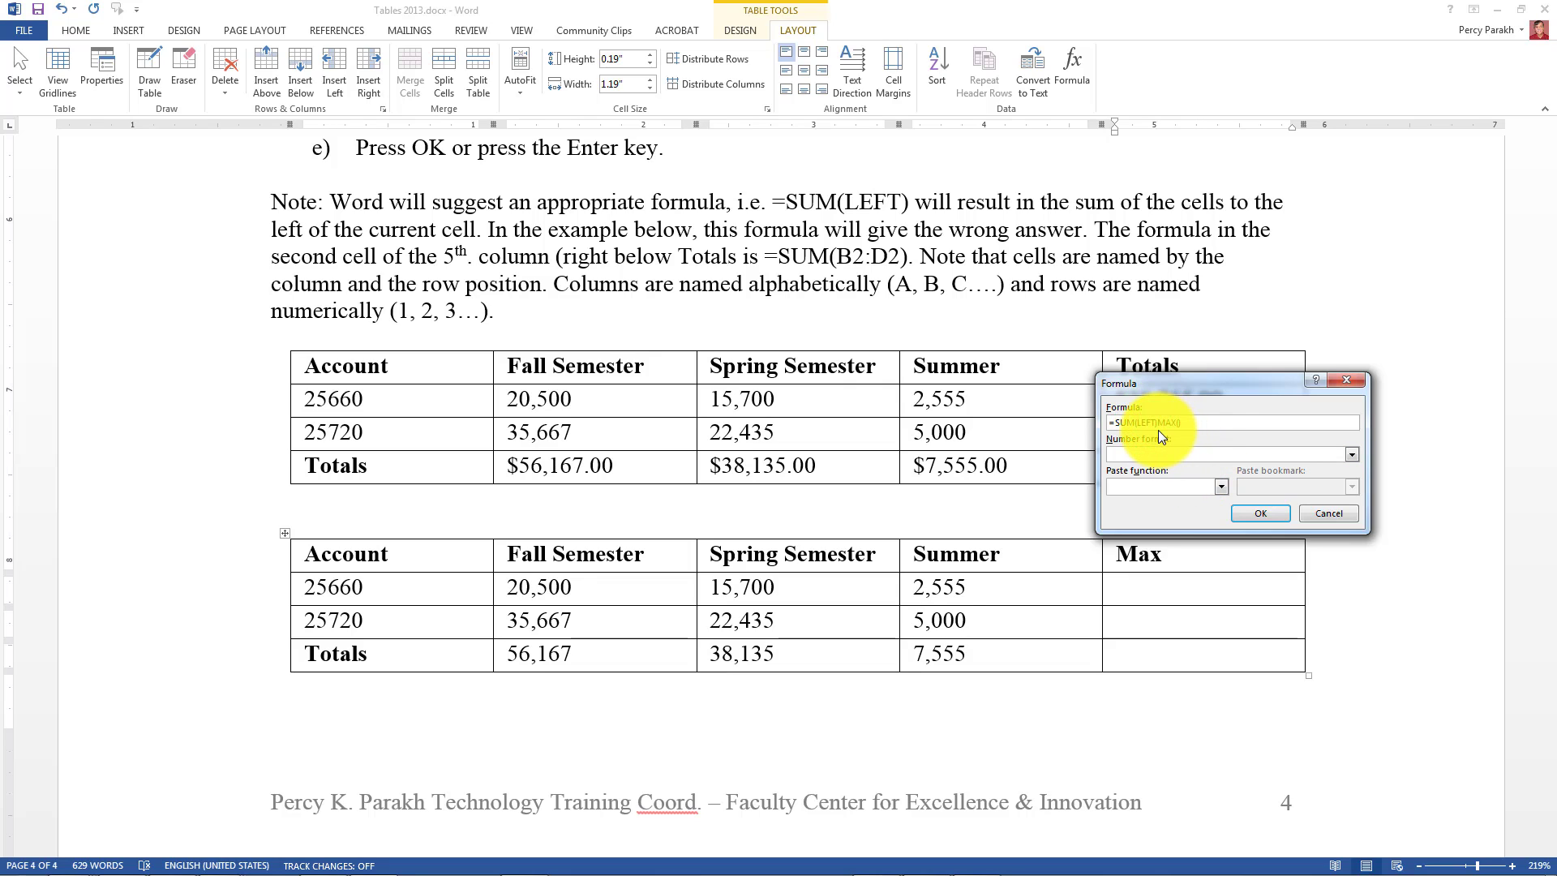
pyautogui.click(1158, 426)
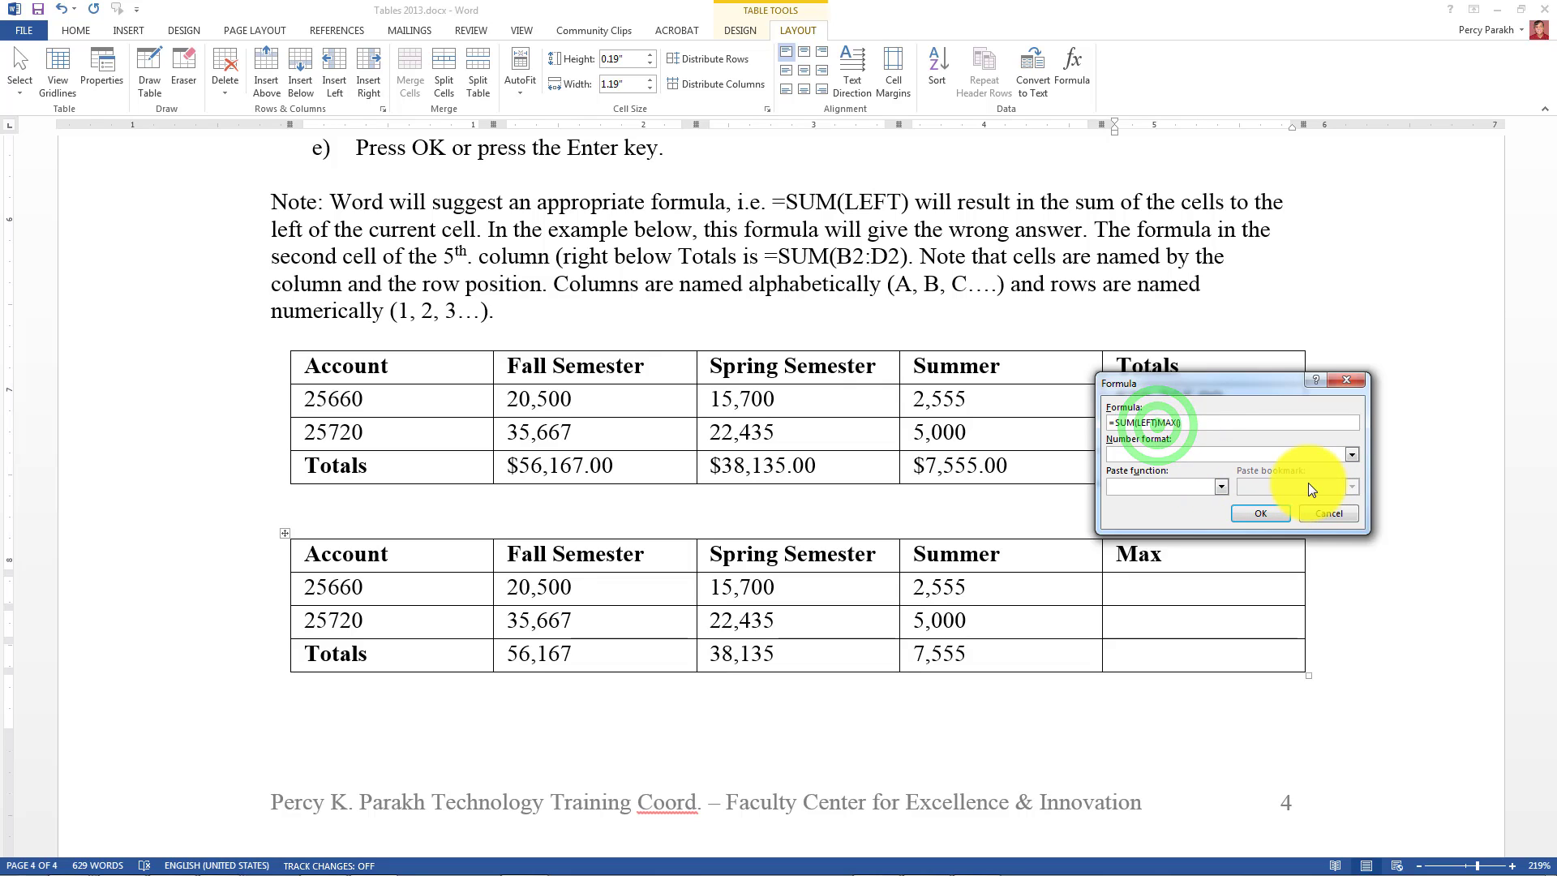
pyautogui.press('BackSpace')
pyautogui.press('BackSpace')
pyautogui.press('BackSpace')
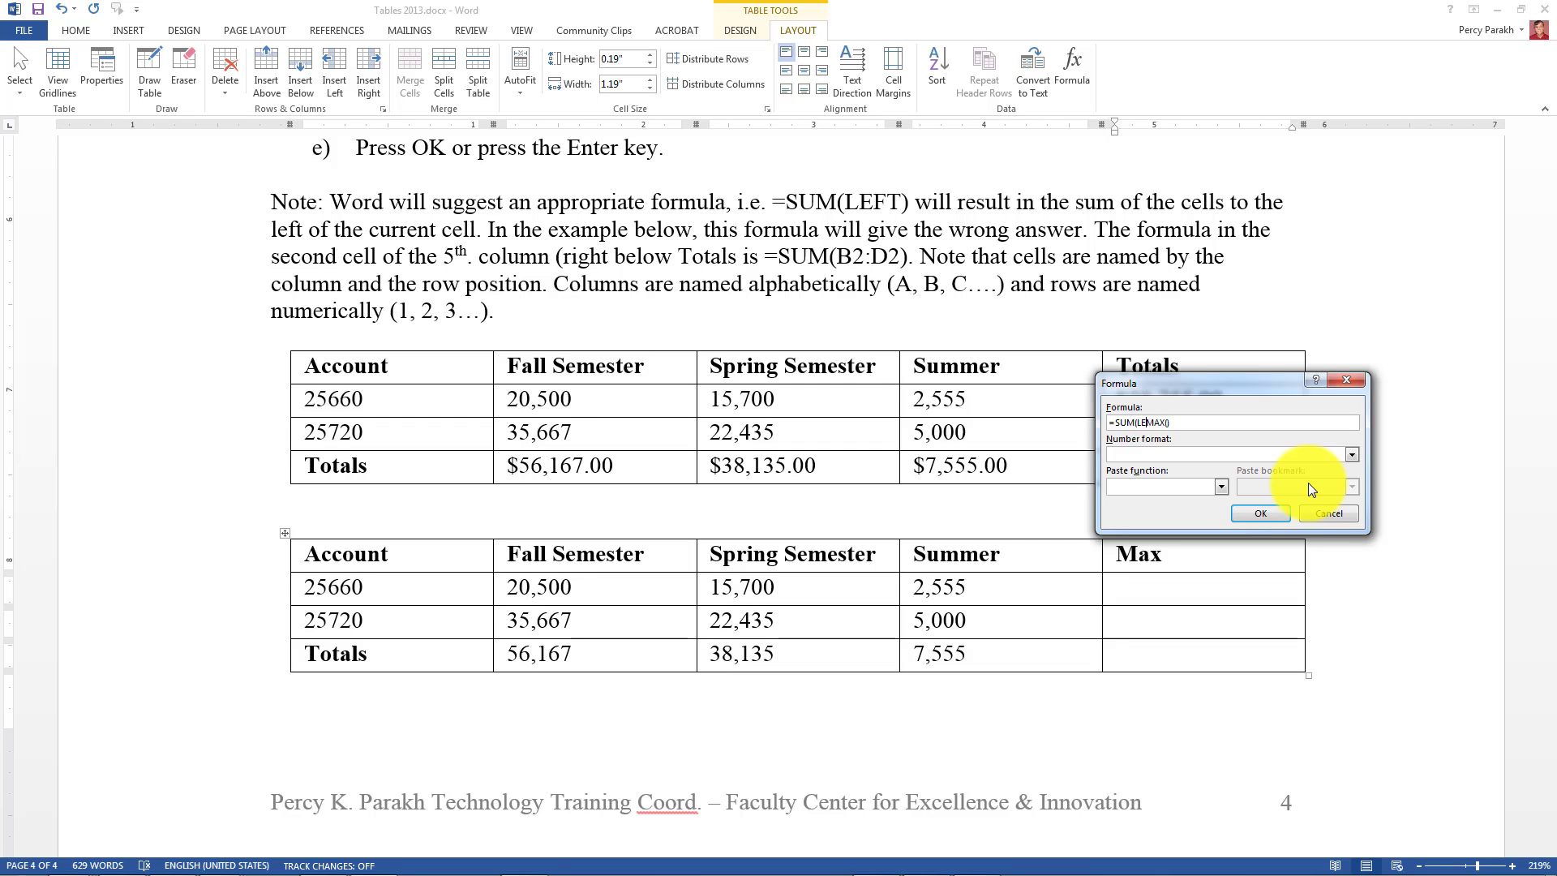
pyautogui.press('BackSpace')
pyautogui.press('BackSpace')
pyautogui.press('BackSpace')
pyautogui.press('BackSpace')
pyautogui.press('BackSpace')
pyautogui.press('BackSpace')
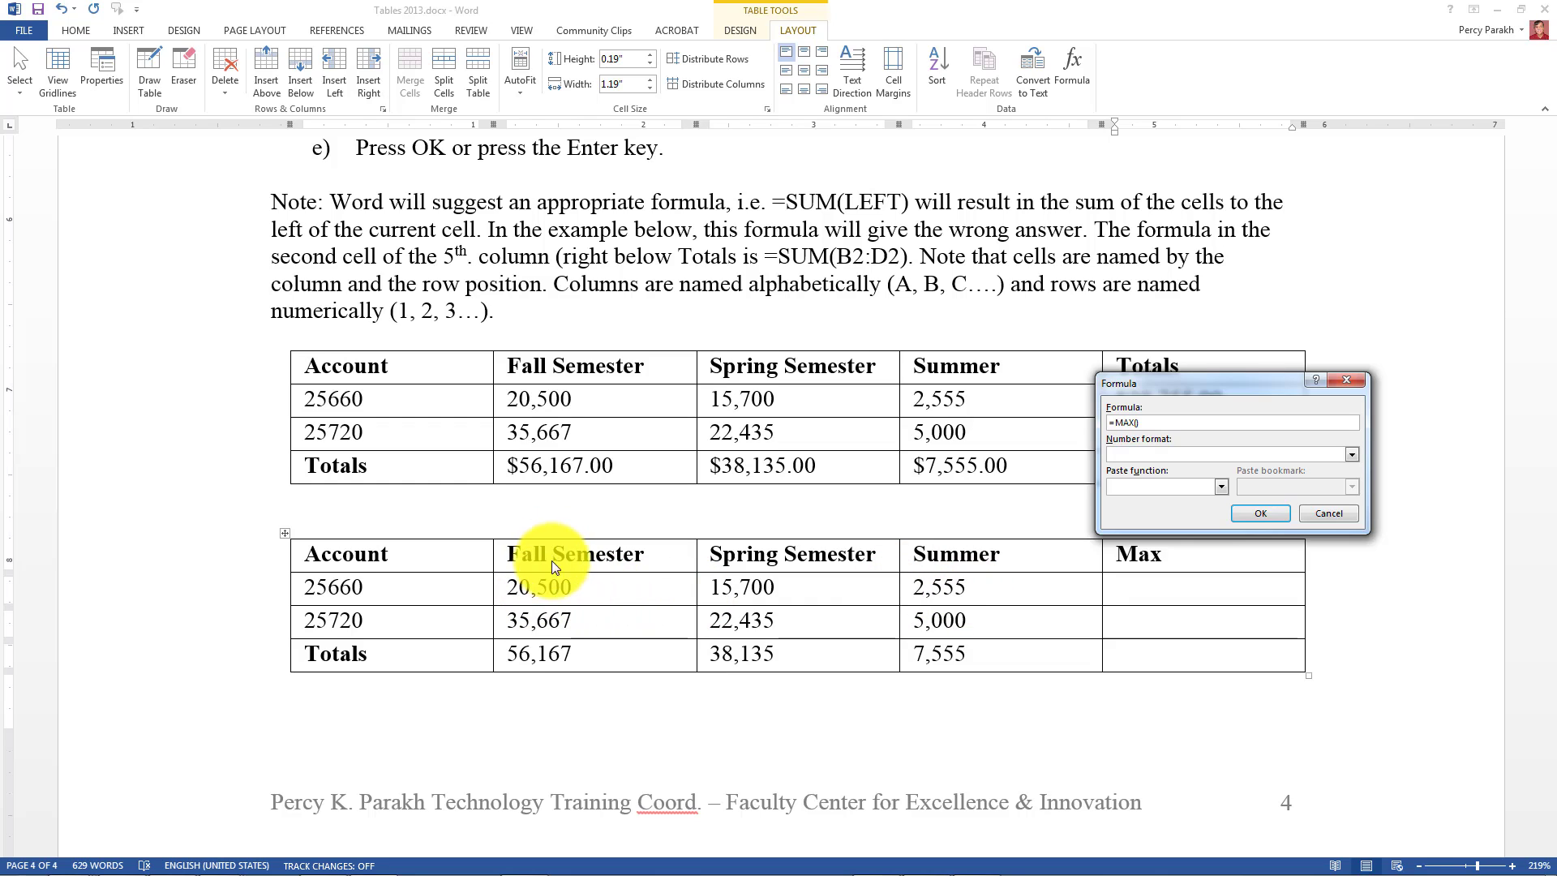
# - Complete the formula as =MAX(B2:D2) with number format $#,##0.00;($#,##0.00) and insert it in the Max cell
pyautogui.click(1138, 423)
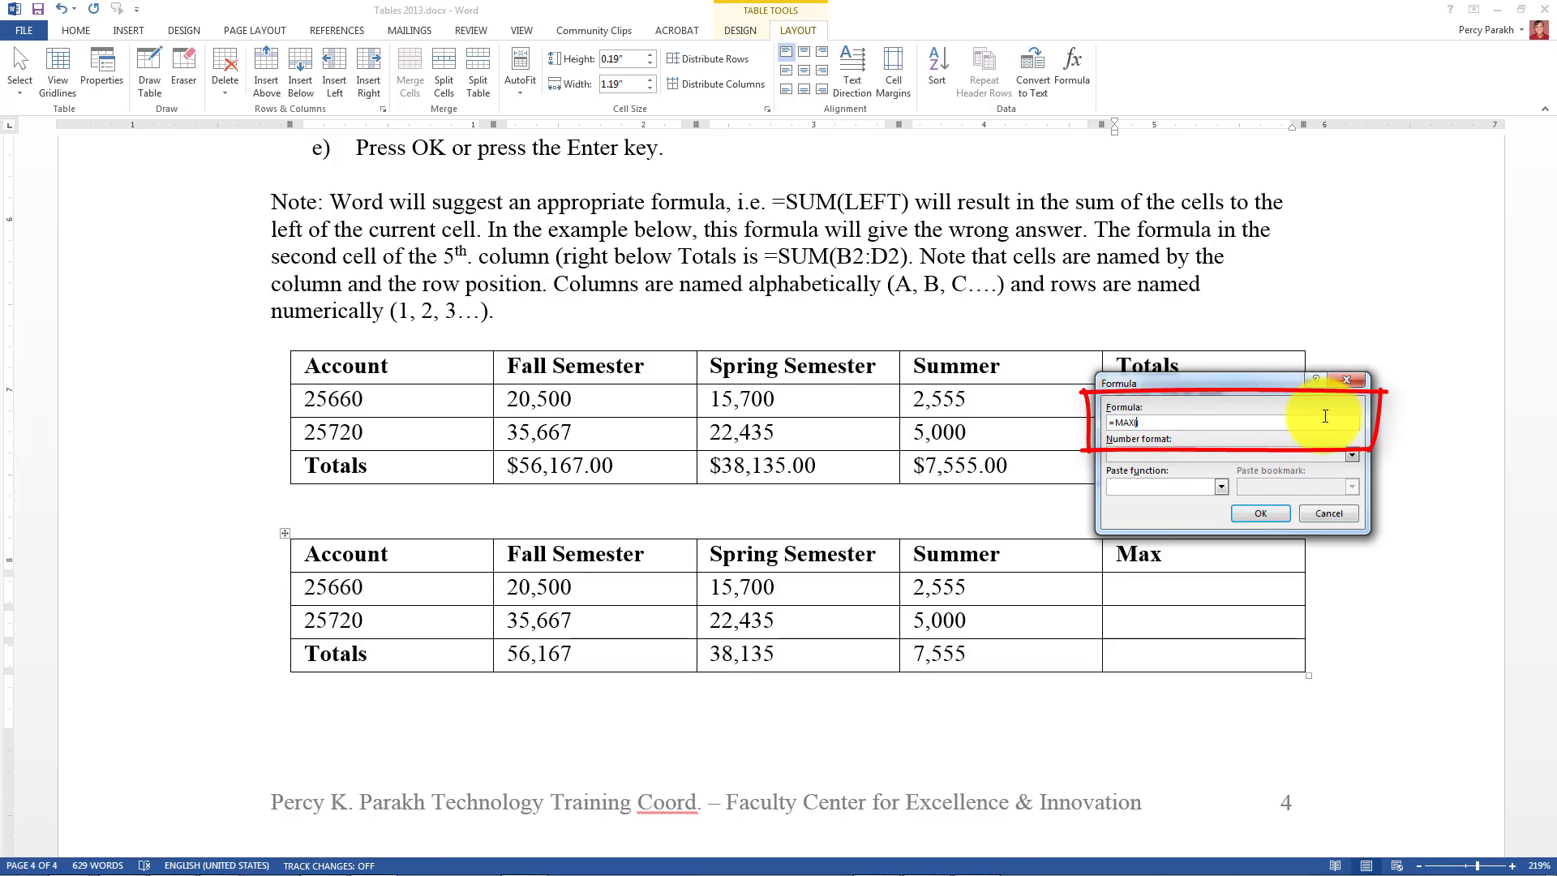
pyautogui.write('B2:)')
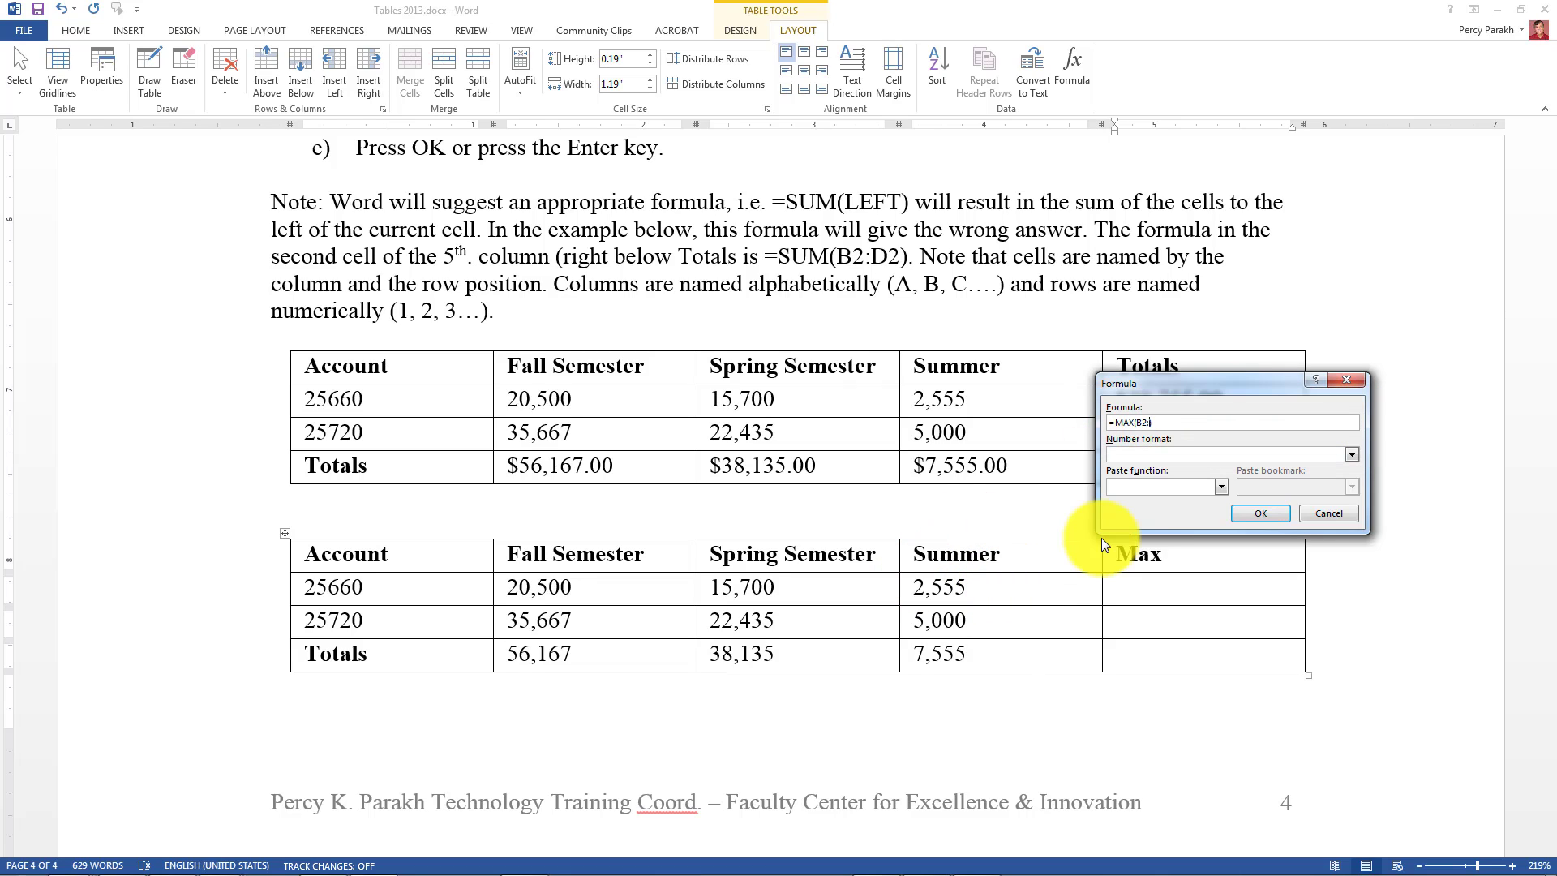
pyautogui.write('D2')
pyautogui.click(1351, 454)
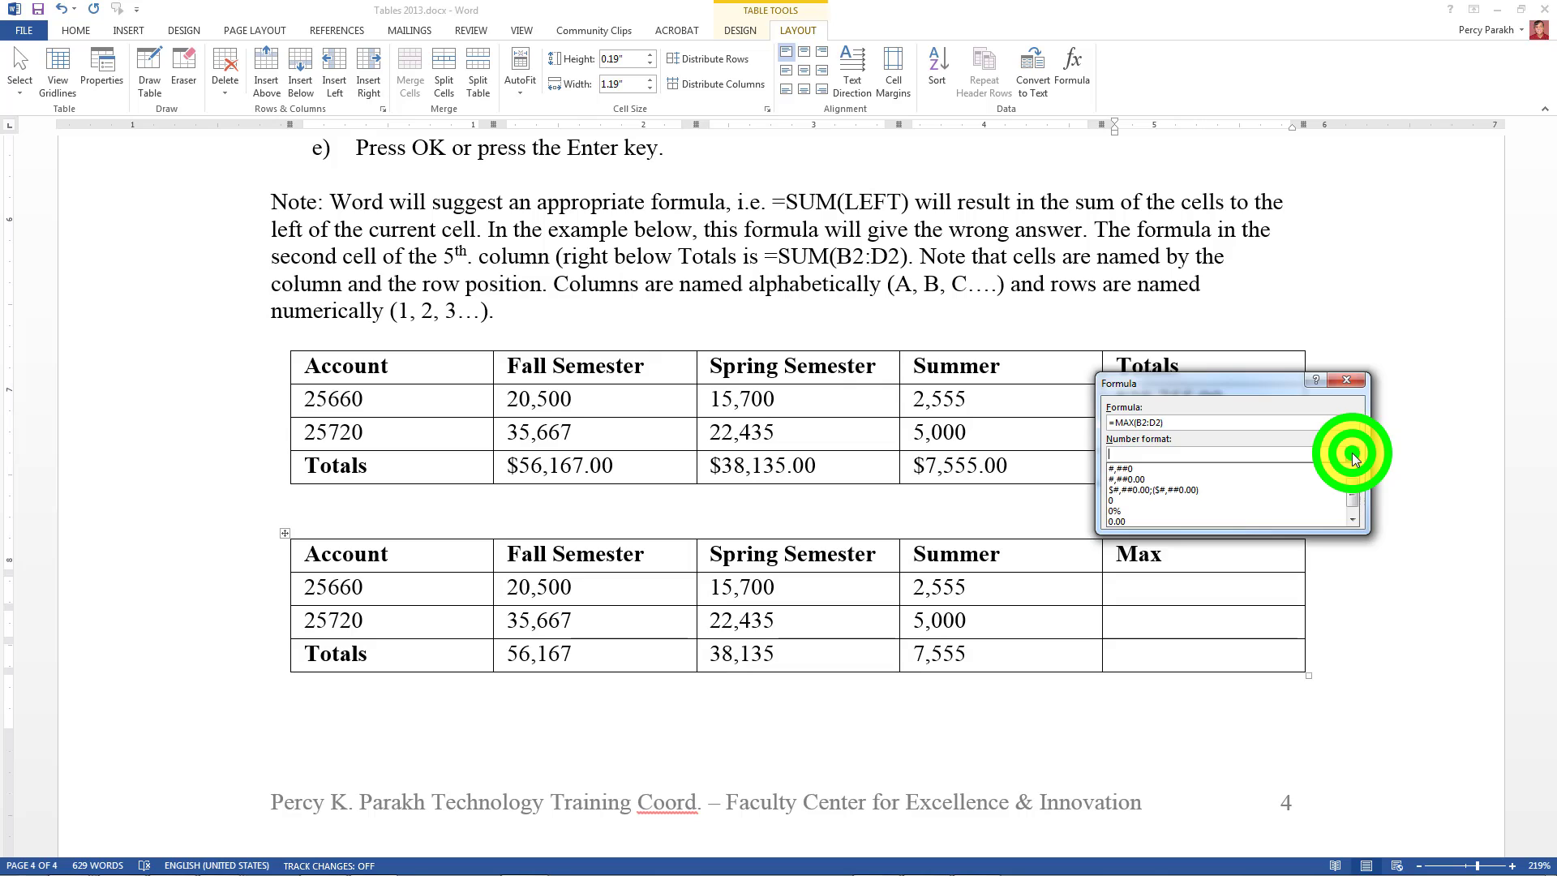
pyautogui.click(1152, 490)
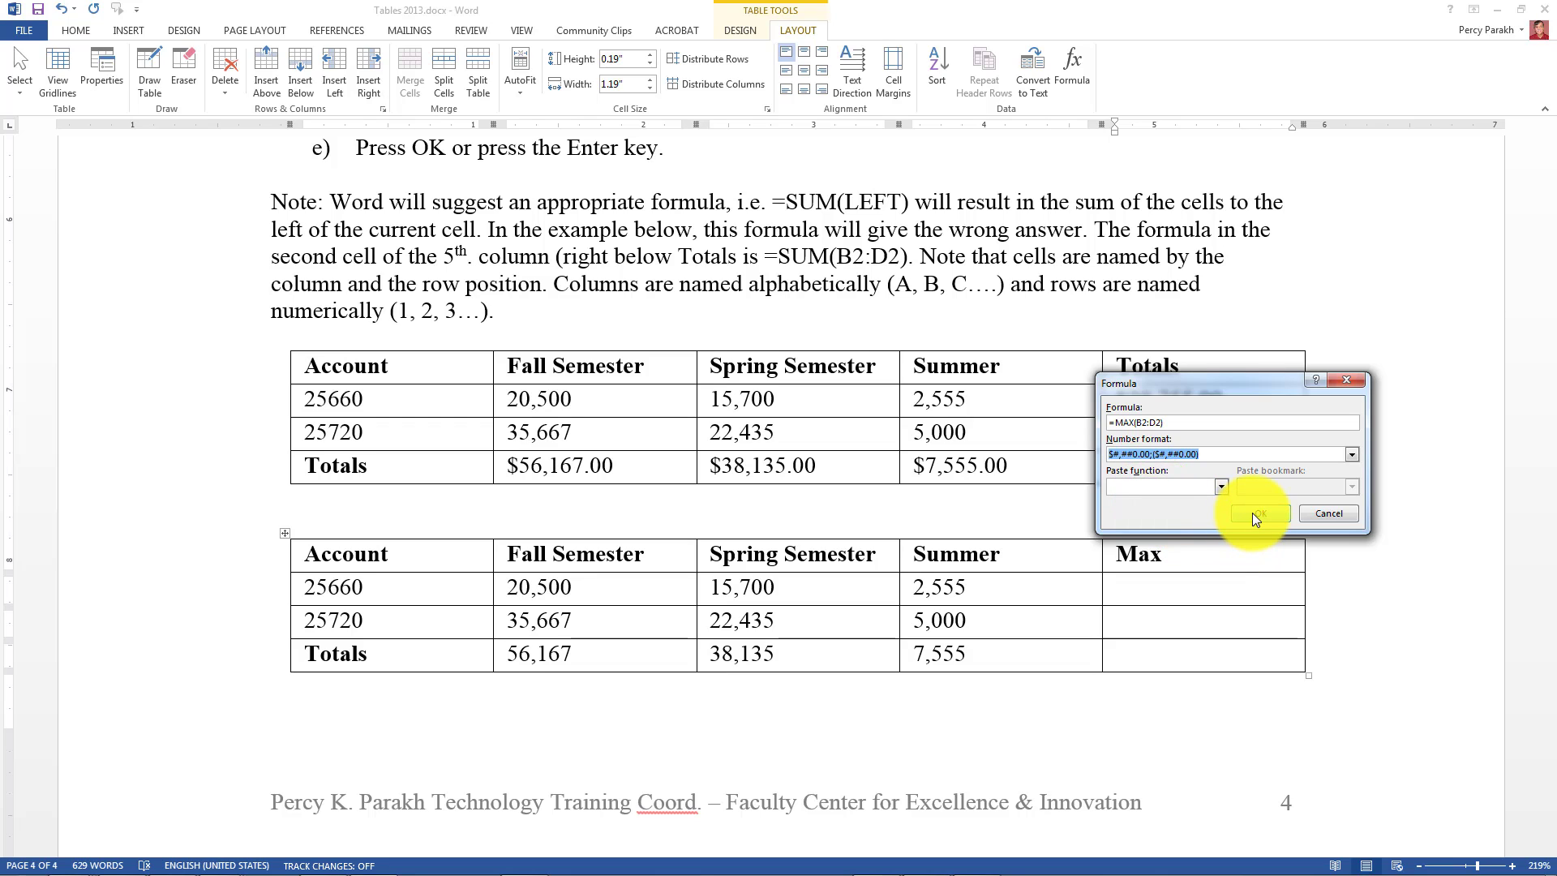
pyautogui.click(1253, 515)
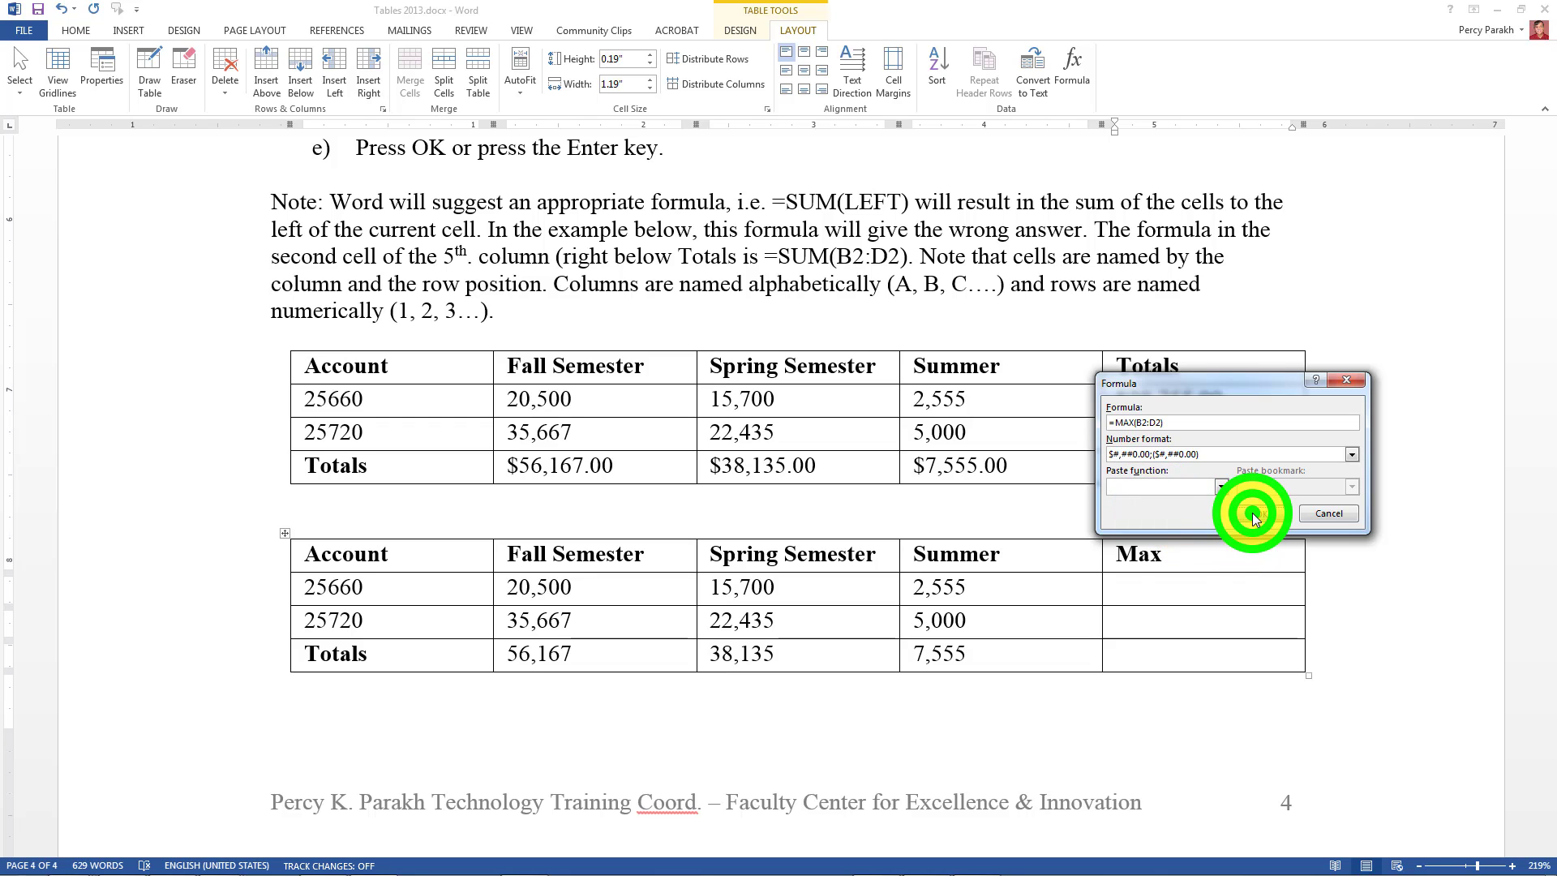